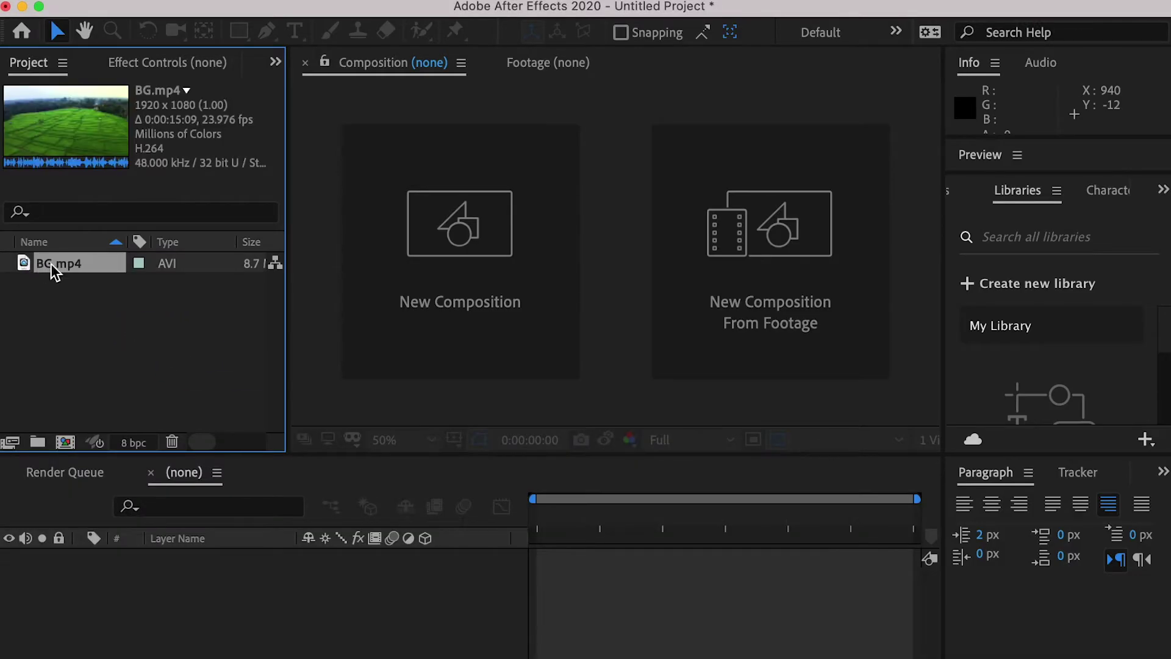
Step: Create a composition from BG.mp4 and run 3D camera tracking on the footage to add a tracker camera
drag(53, 271, 67, 444)
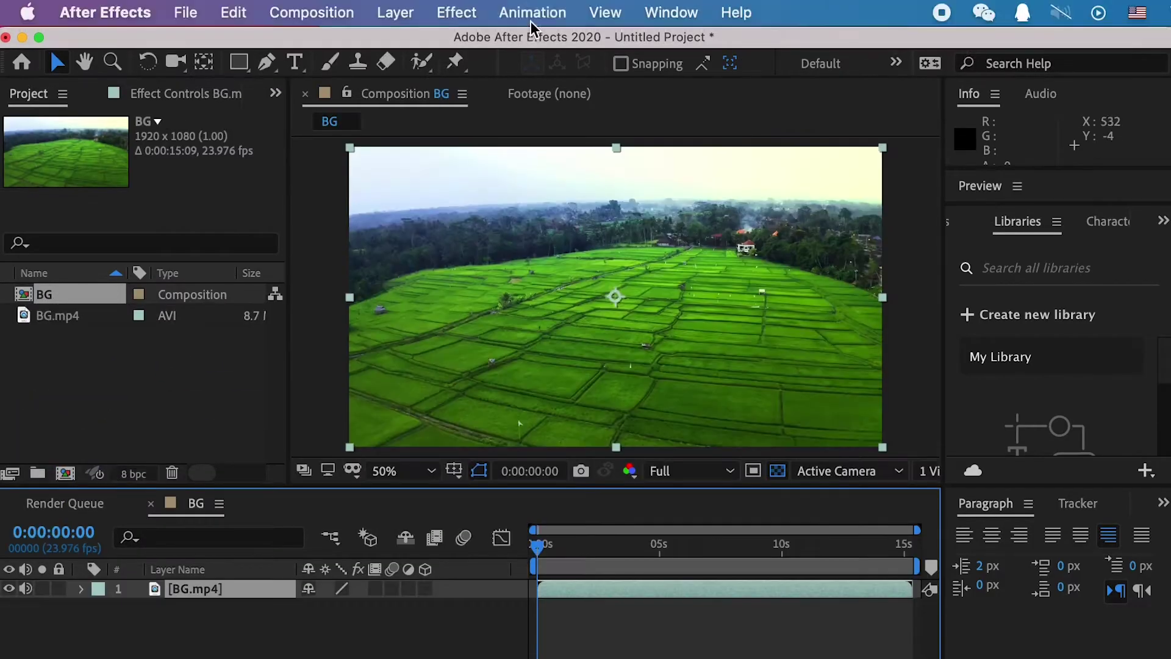
click(532, 13)
click(606, 450)
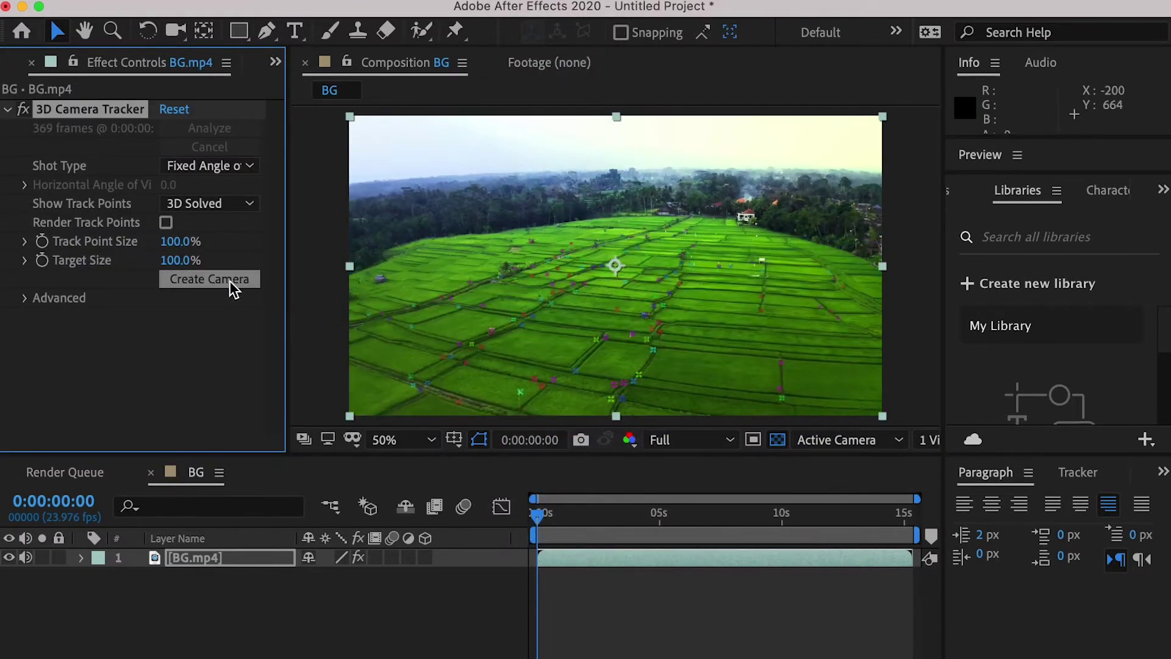
click(229, 280)
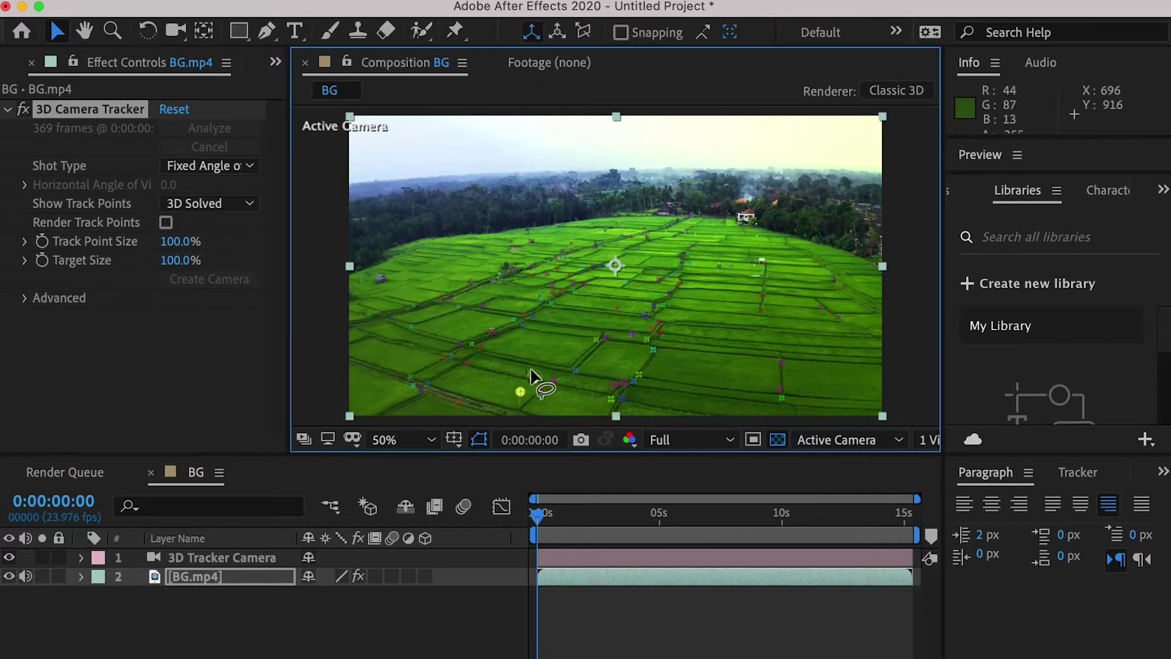
Step: Create six nulls from the track points around the near-left field in the first frame and label them yellow
right_click(503, 368)
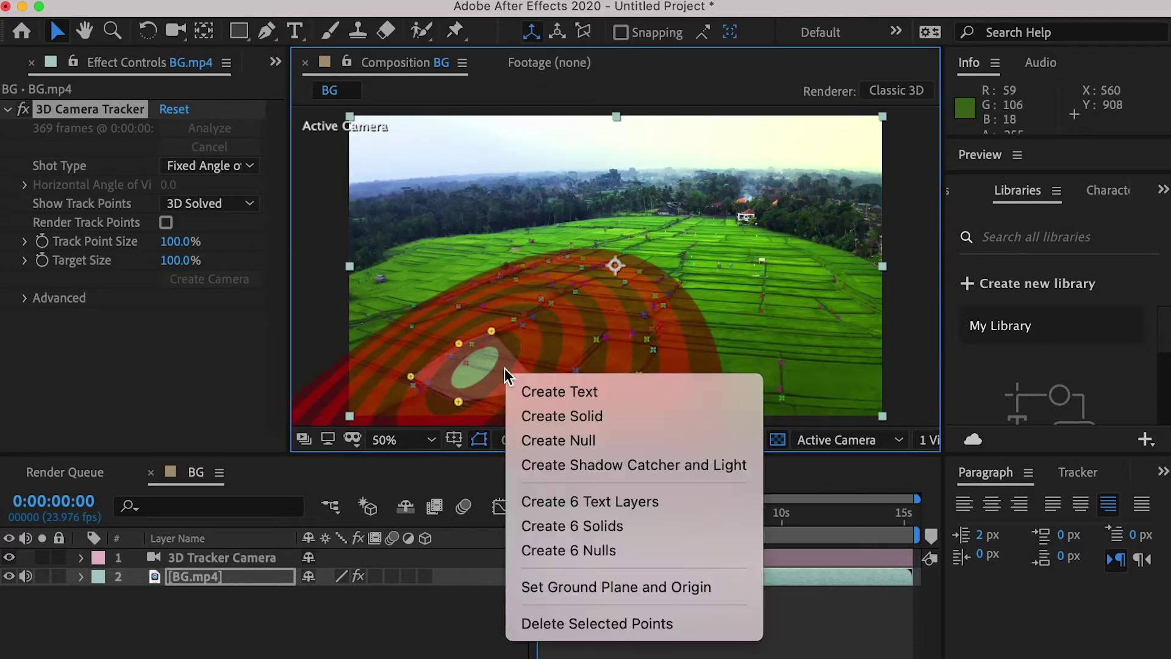
click(602, 555)
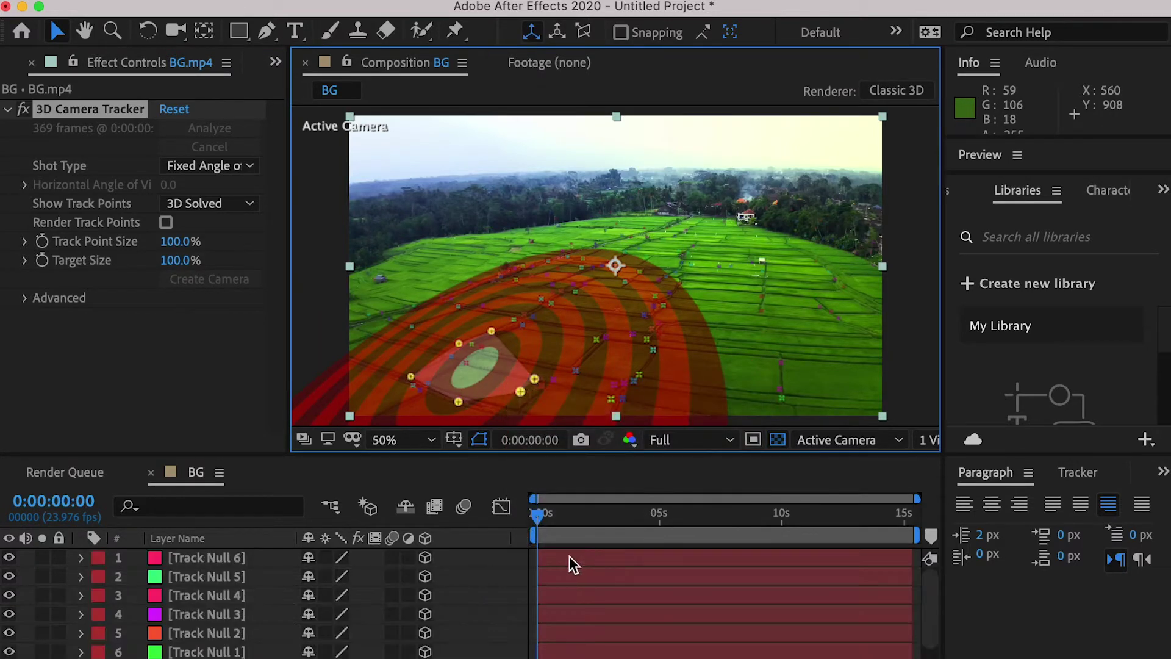
shift+click(205, 652)
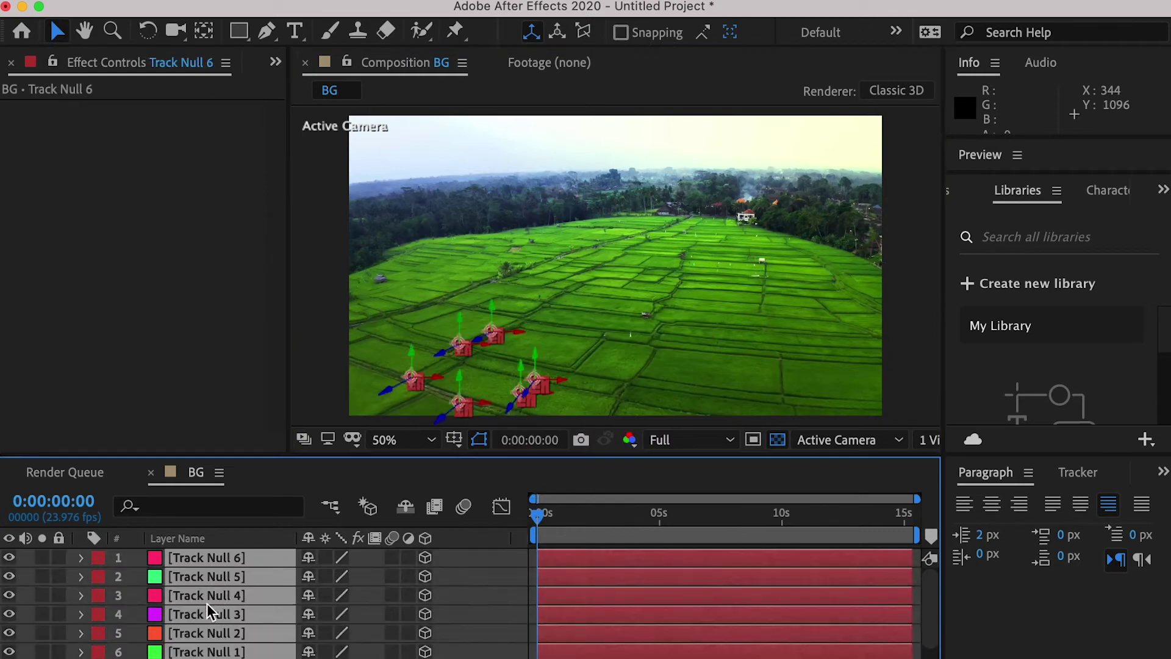
click(100, 565)
click(157, 601)
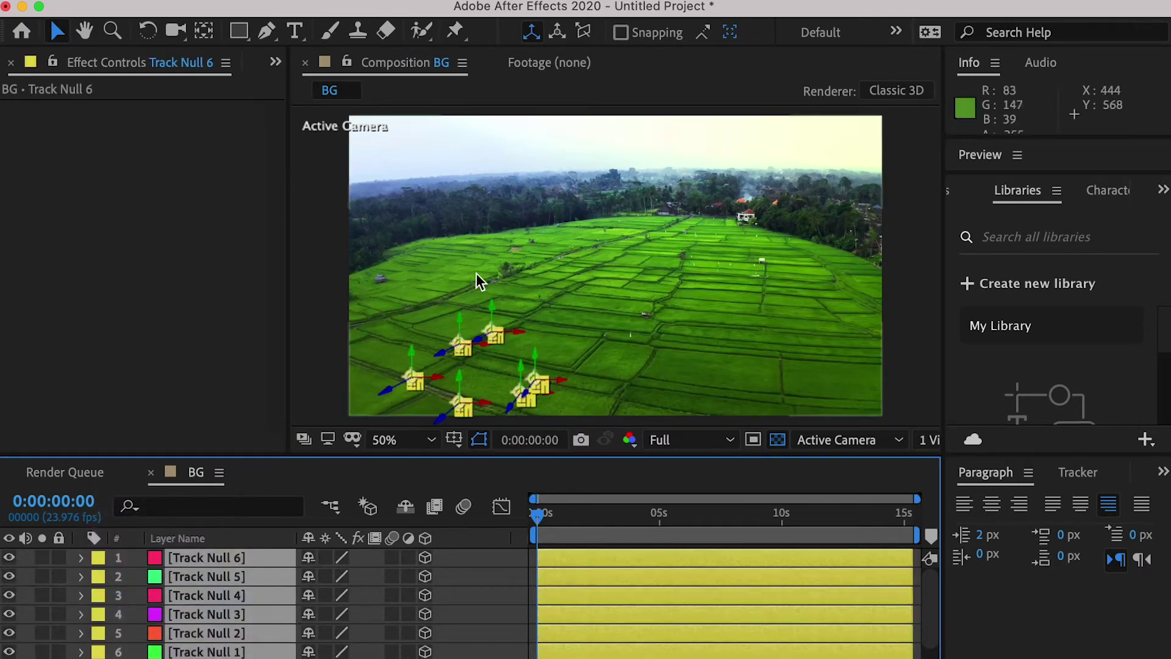
Step: At 0:00:04:12, select seven track points of BG.mp4 around the left field and create seven nulls from them
scroll(183, 647, down, 2)
click(189, 656)
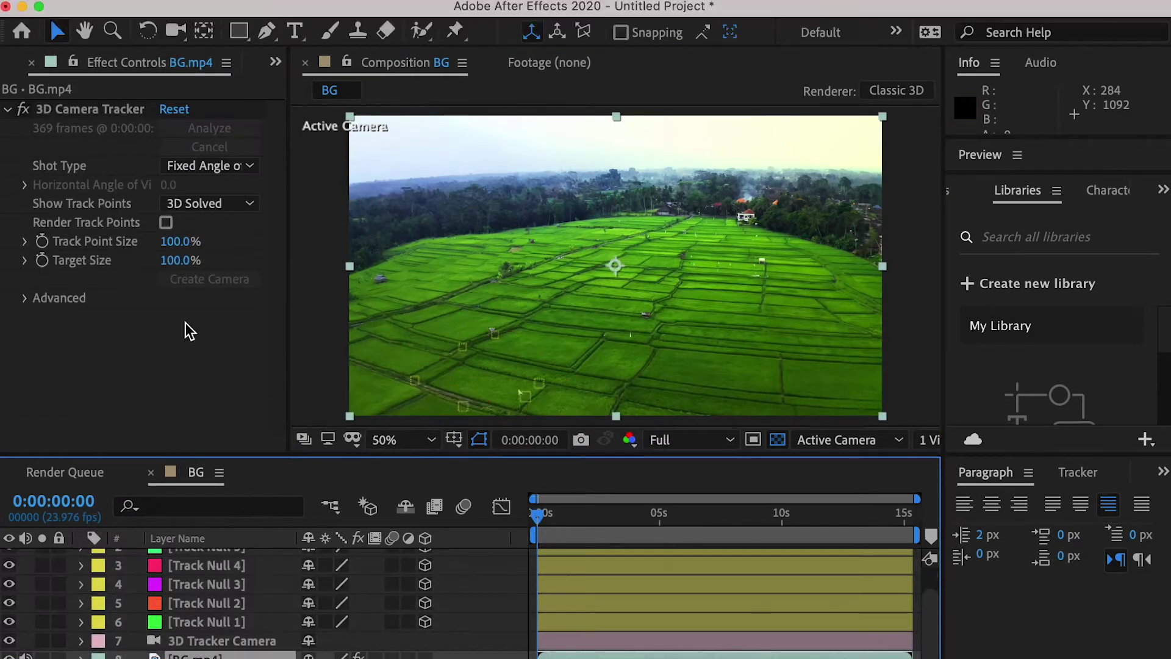
click(73, 109)
drag(559, 520, 647, 522)
drag(431, 299, 454, 325)
shift+click(445, 346)
right_click(408, 340)
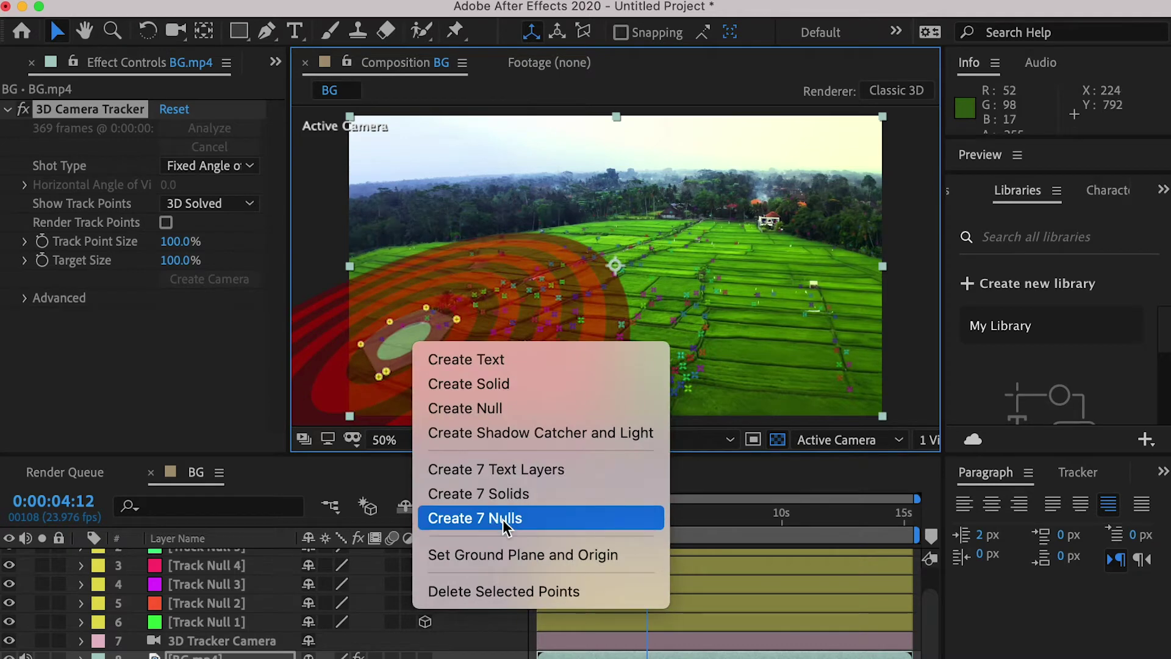
click(503, 520)
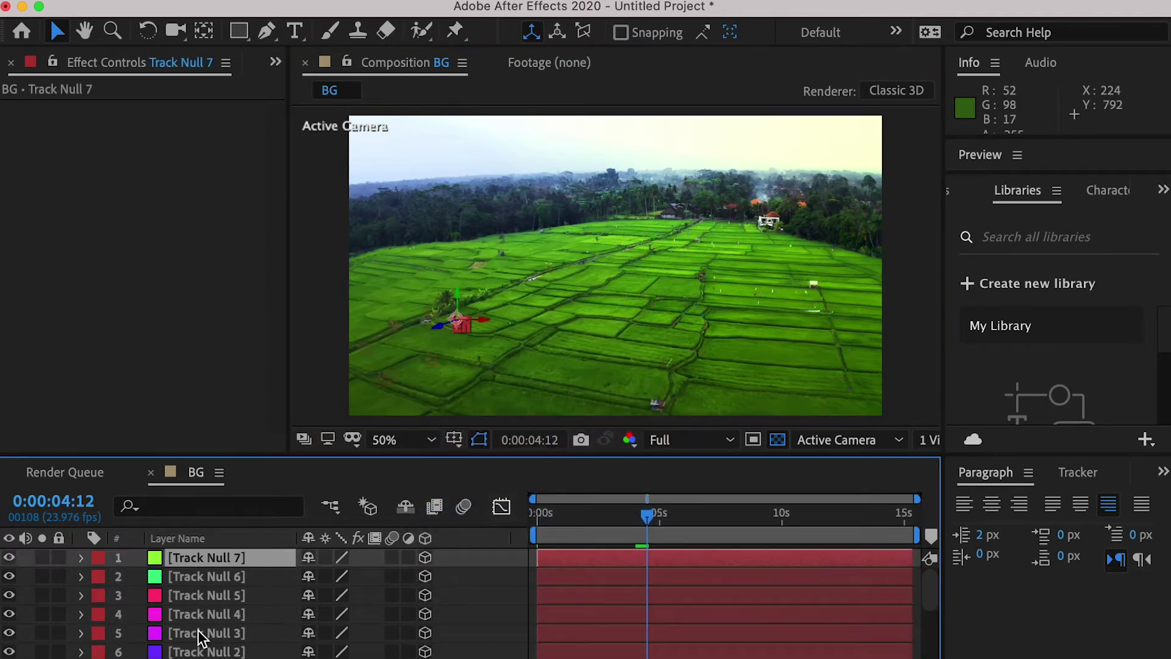
Step: Change the label colour of the seven new left-field nulls to violet-blue
scroll(201, 641, down, 2)
shift+click(210, 614)
click(97, 613)
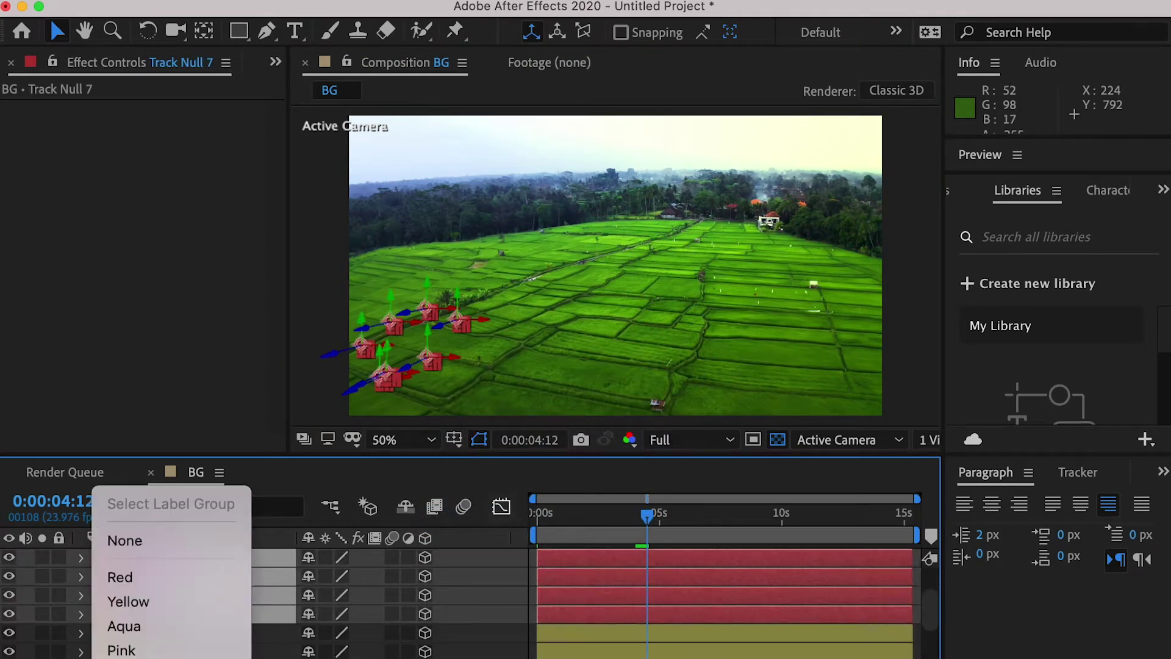
click(174, 657)
Step: At 0:00:04:12, create seven nulls from track points of BG.mp4 around the right field
scroll(306, 561, down, 4)
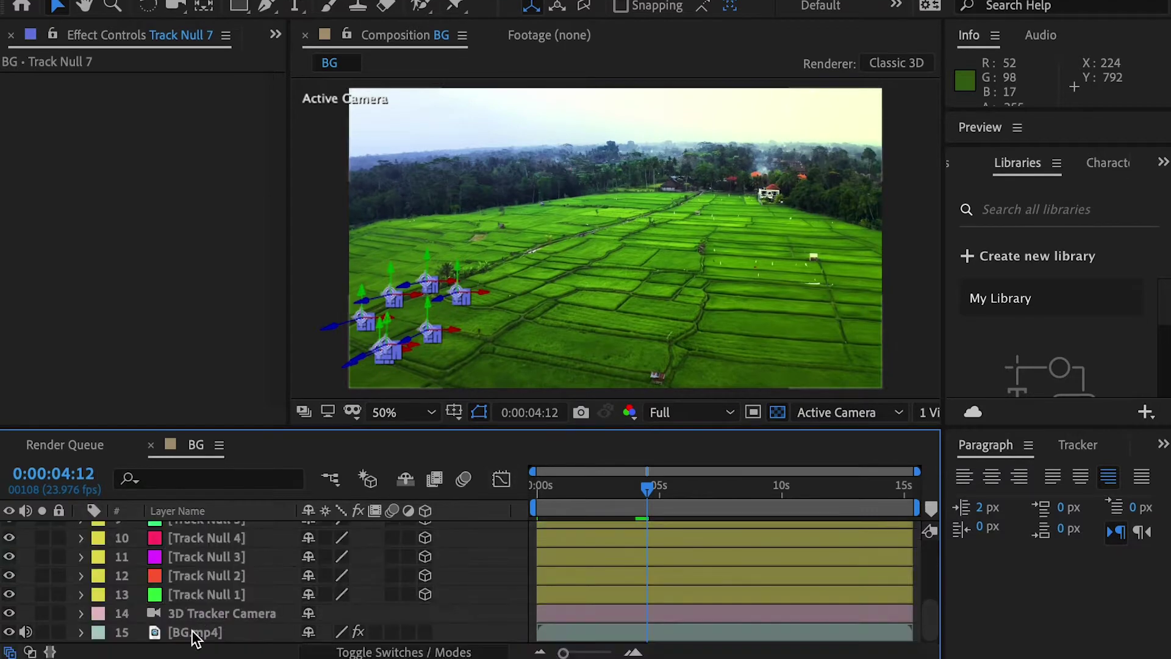
click(193, 632)
click(92, 81)
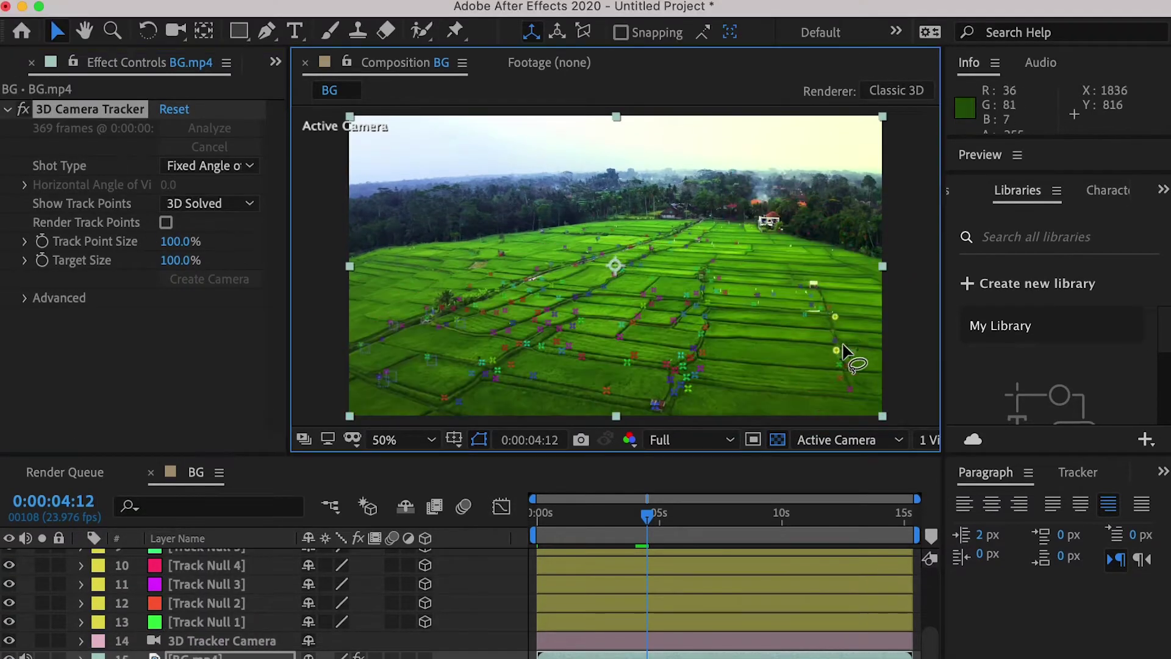
right_click(775, 341)
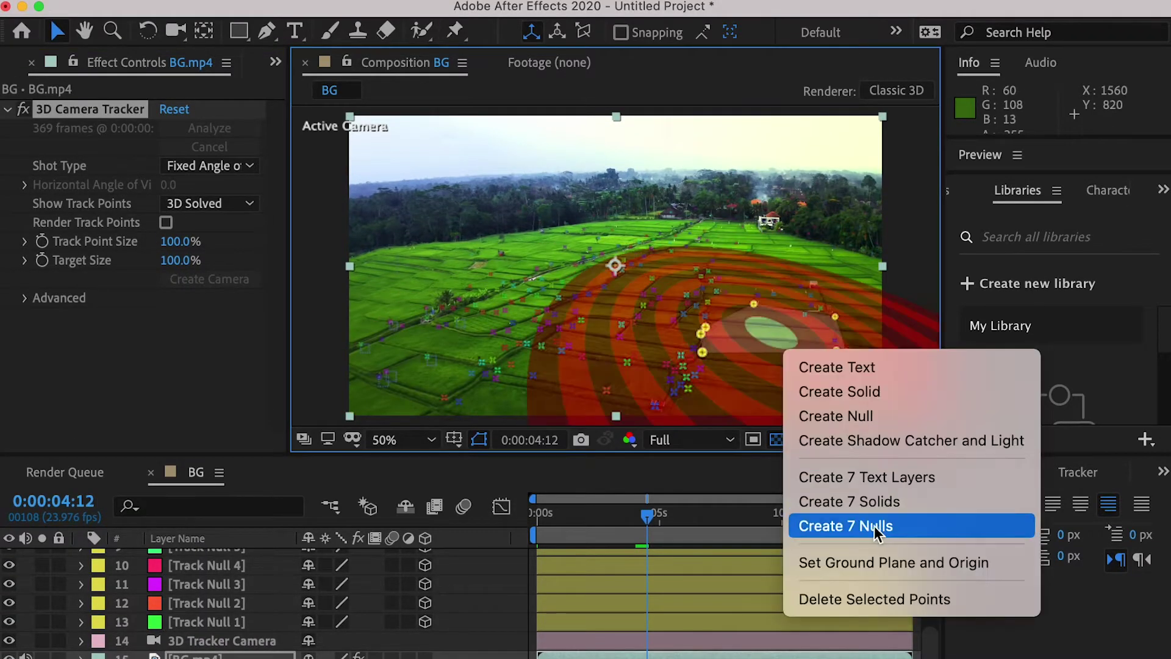
click(879, 528)
Step: Change the label colour of the seven new right-field nulls to green
click(208, 557)
scroll(209, 579, down, 3)
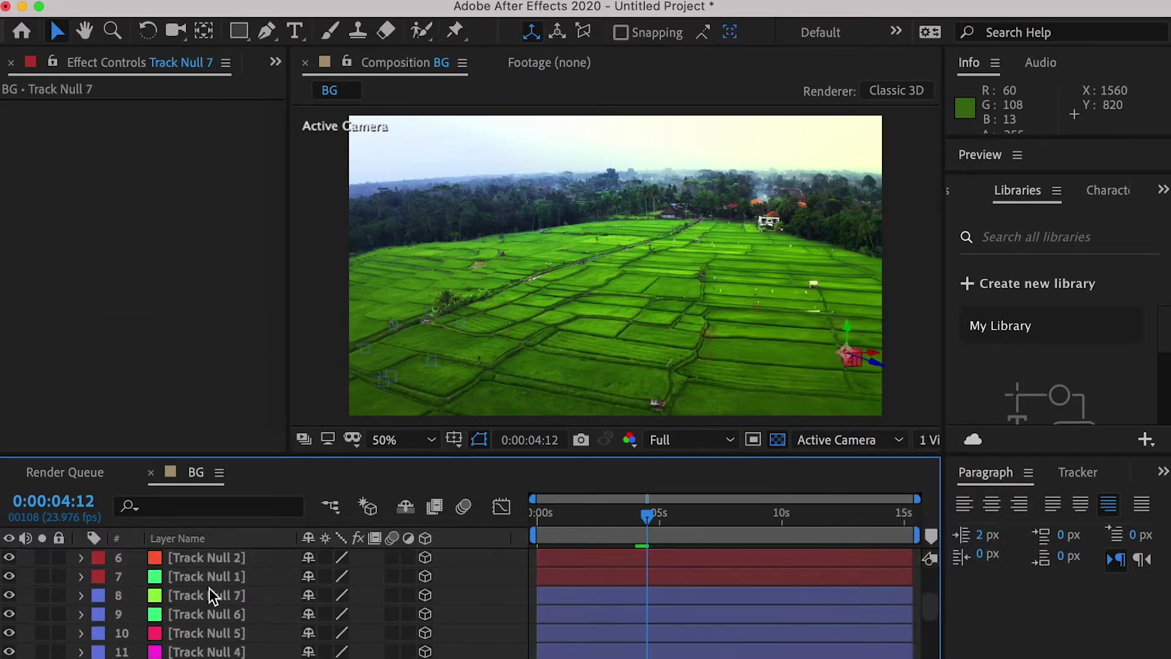
shift+click(205, 576)
click(99, 576)
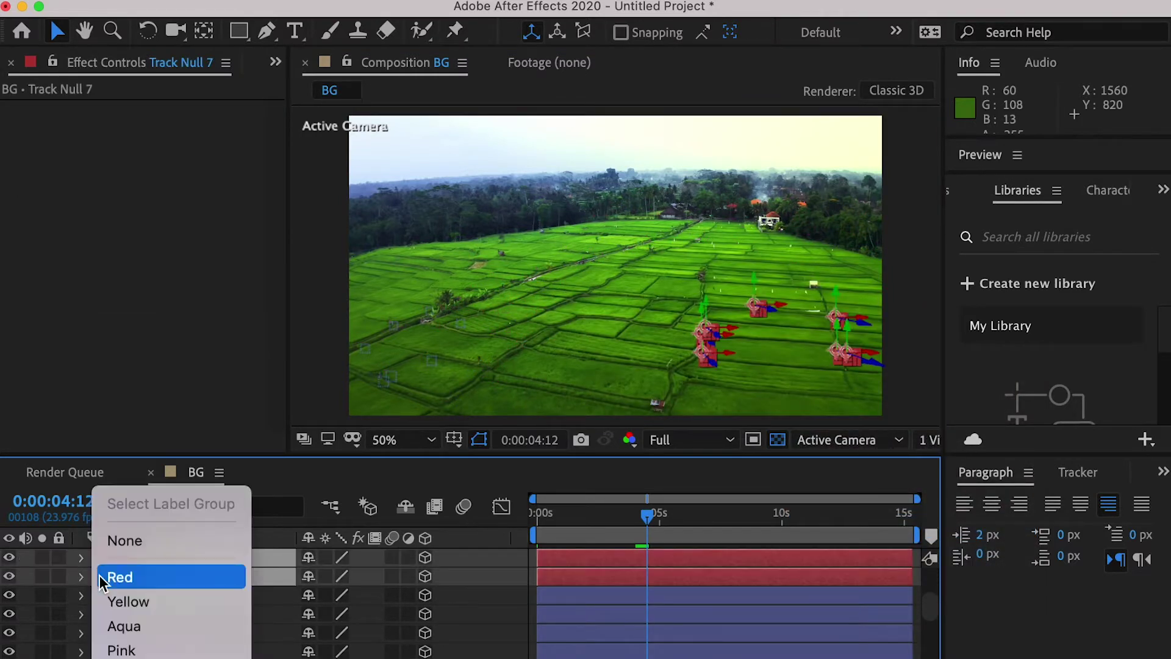
click(122, 657)
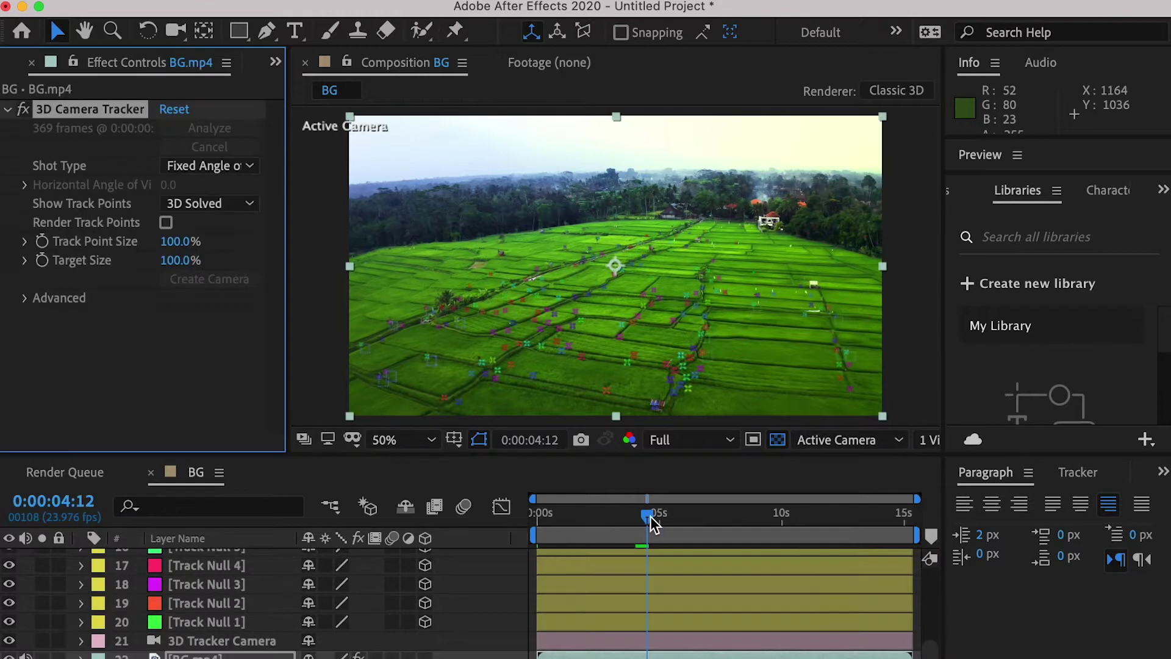
Step: At 0:00:09:18, create seven nulls from the track points around the field left of the path
drag(646, 514, 776, 514)
click(508, 317)
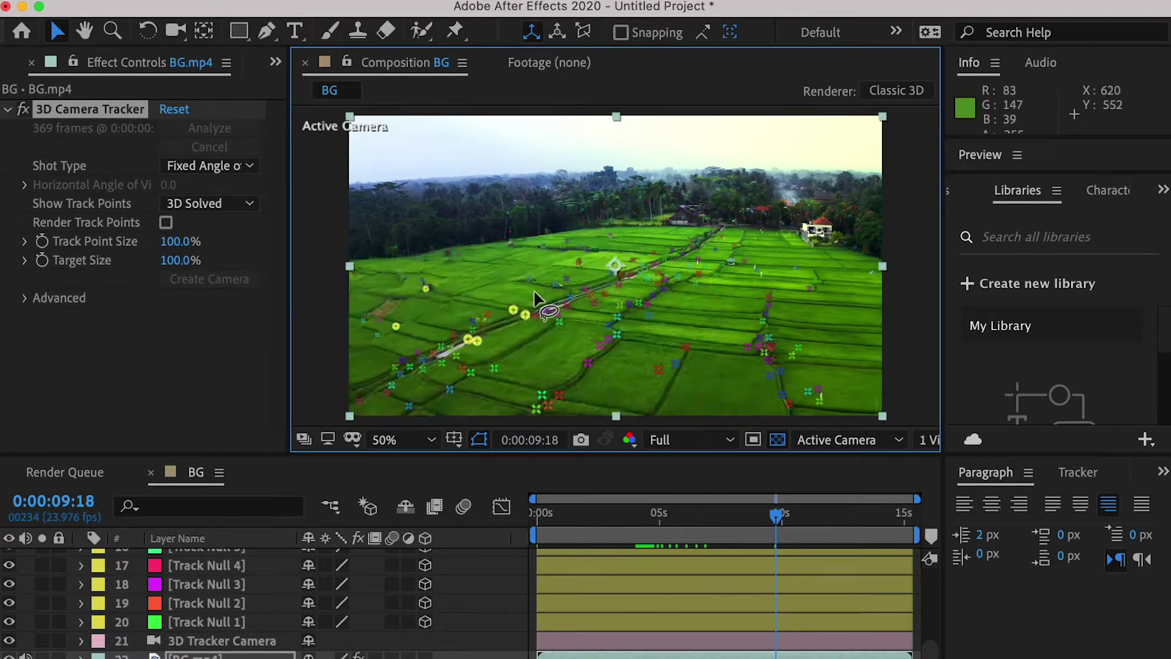
click(484, 302)
right_click(485, 301)
click(578, 487)
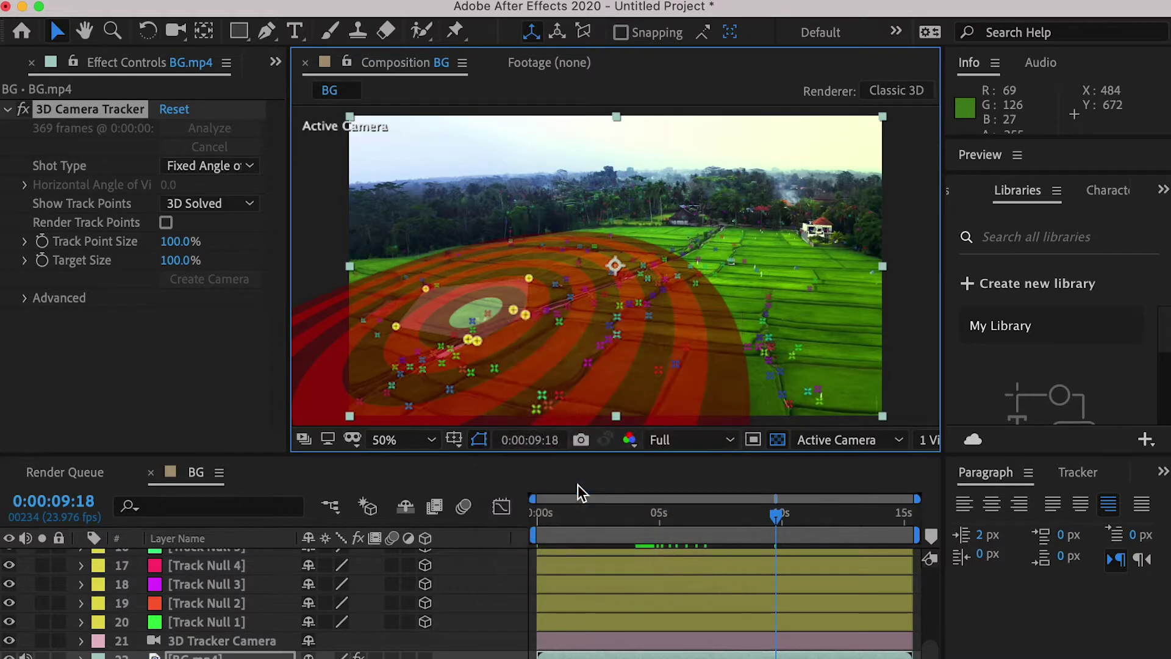
Step: Change the label colour of the seven new nulls beside the path to blue
click(211, 556)
scroll(204, 573, down, 4)
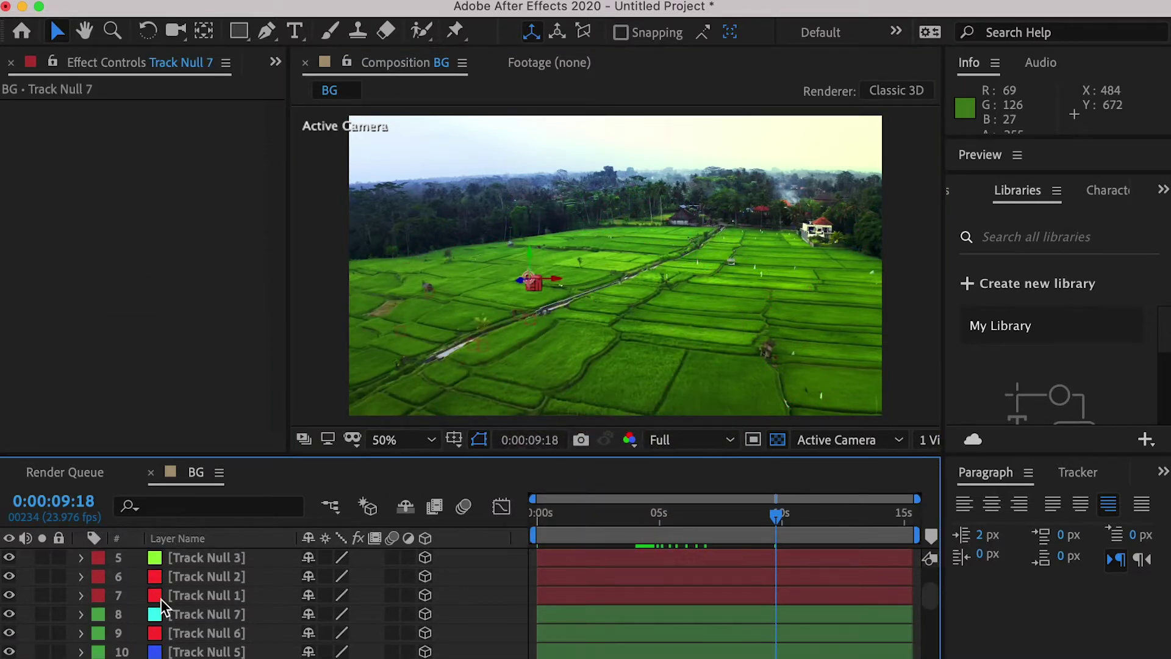
shift+click(161, 598)
click(98, 598)
click(173, 645)
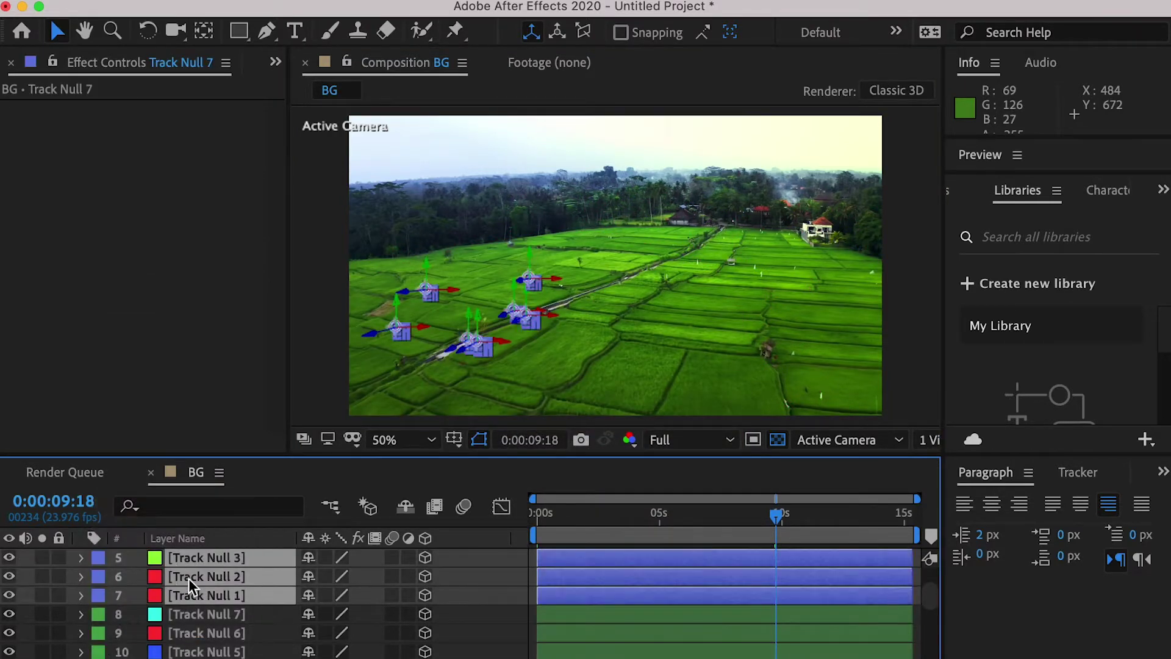
Step: At 0:00:09:18, select eight track points of BG.mp4 around the field right of the path and create eight nulls
click(686, 346)
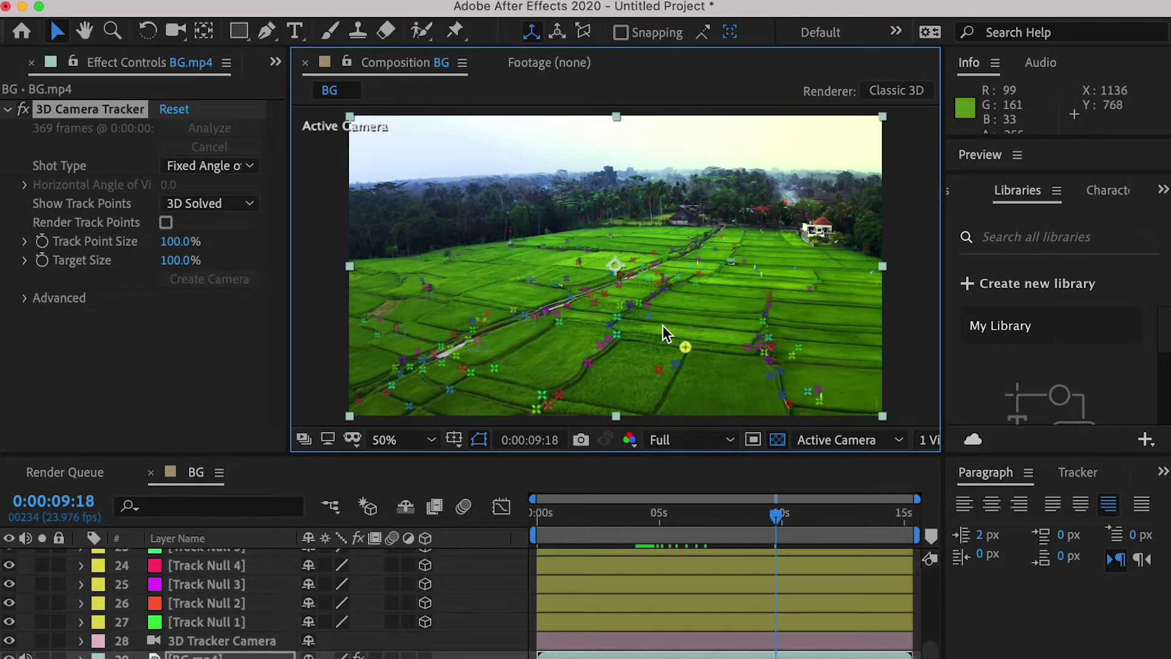
shift+click(648, 315)
shift+click(648, 304)
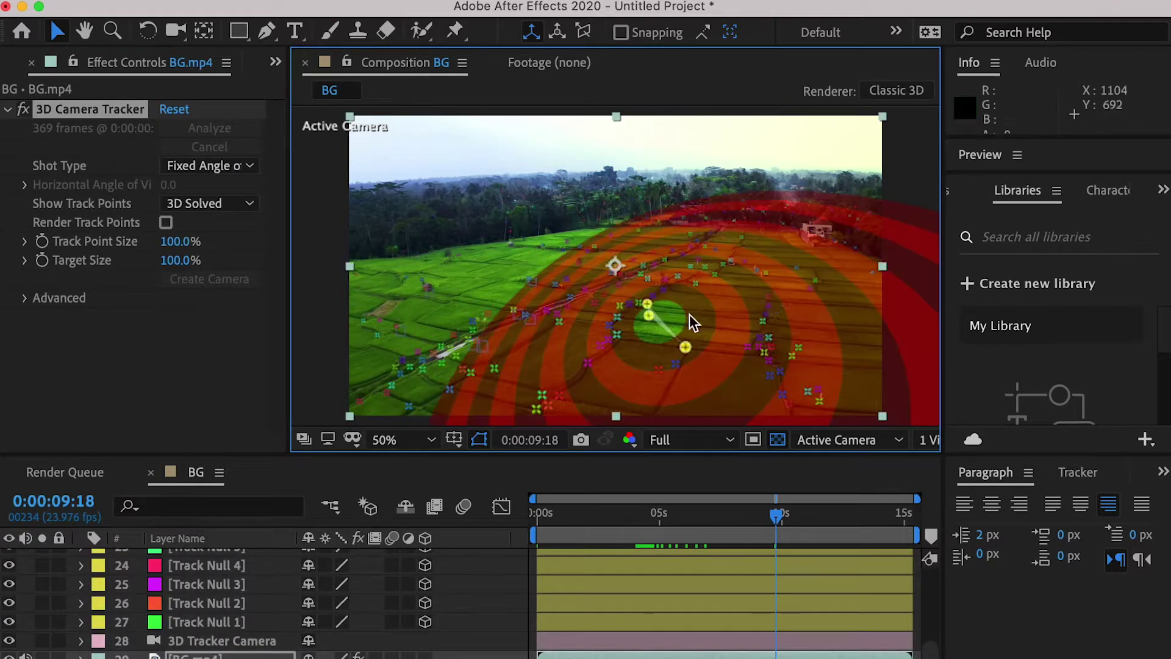
shift+click(769, 297)
shift+click(769, 305)
shift+click(765, 313)
shift+click(696, 283)
right_click(723, 319)
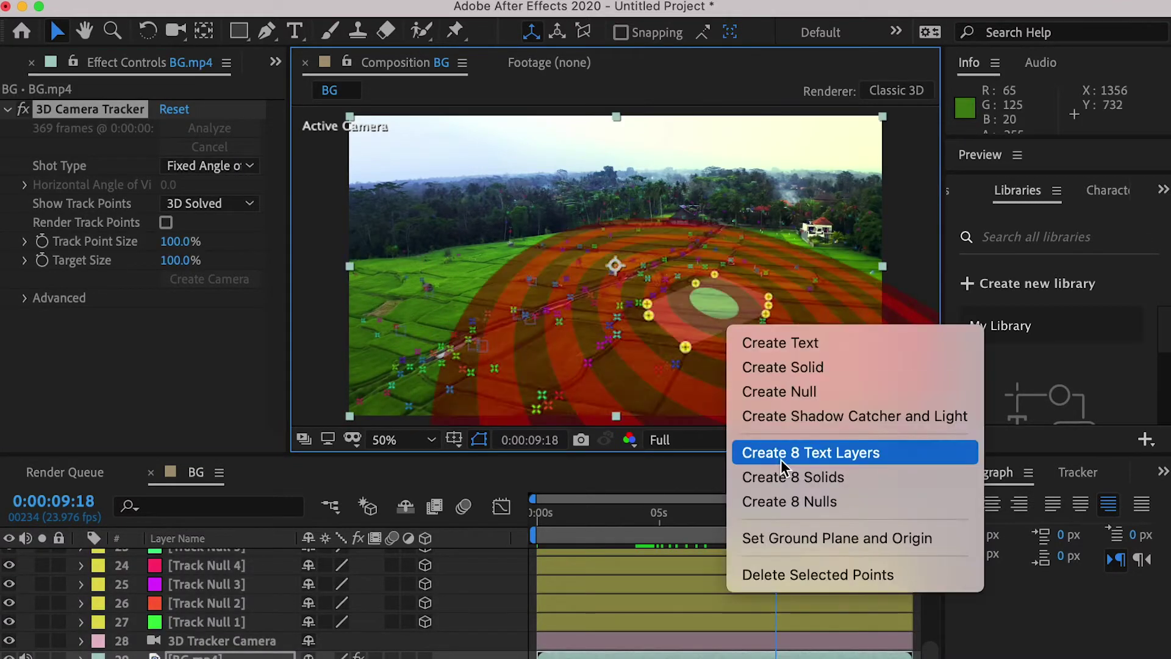
click(788, 502)
Step: Change the label colour of the eight new nulls right of the path to orange
click(213, 564)
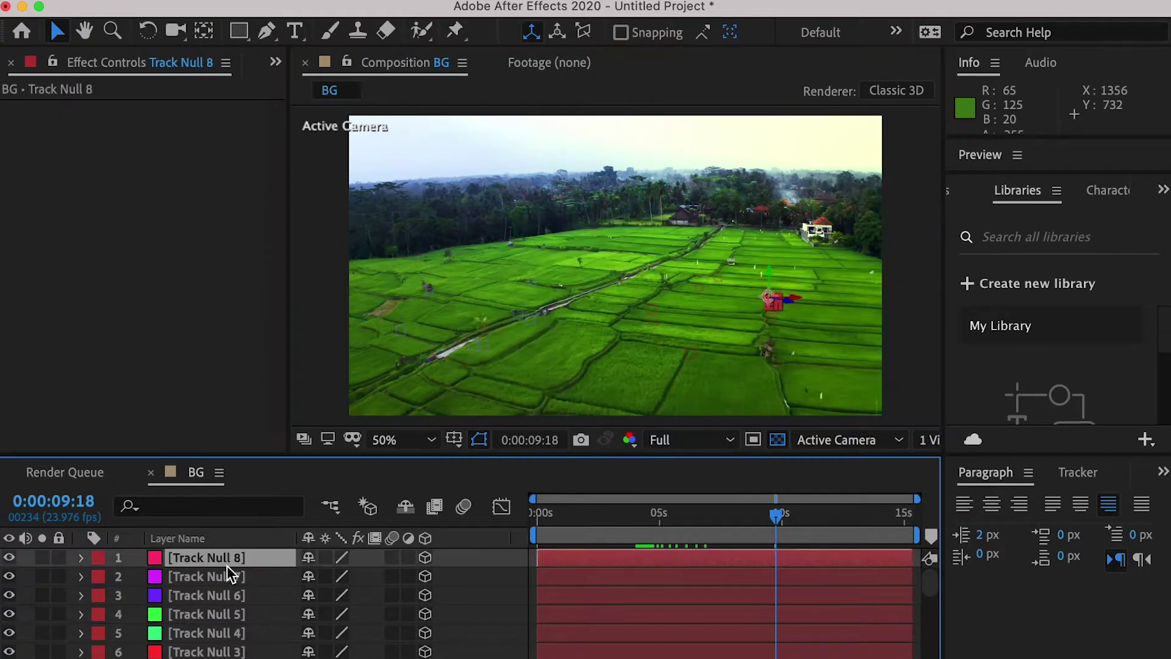
scroll(229, 583, down, 2)
shift+click(199, 614)
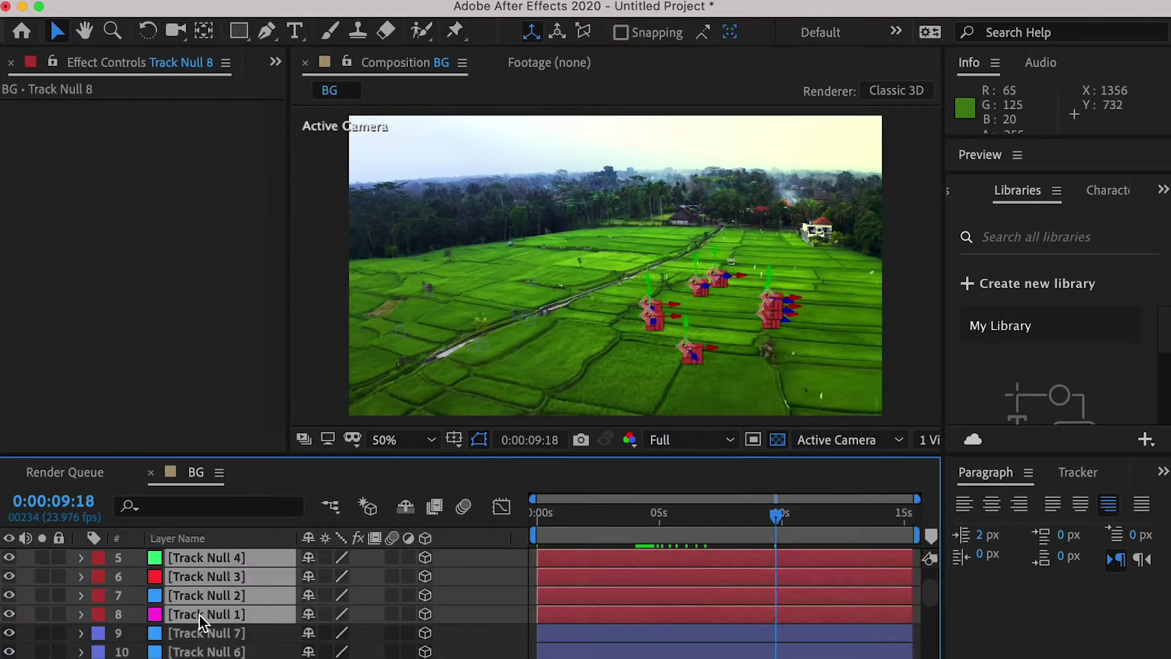
click(98, 618)
click(149, 657)
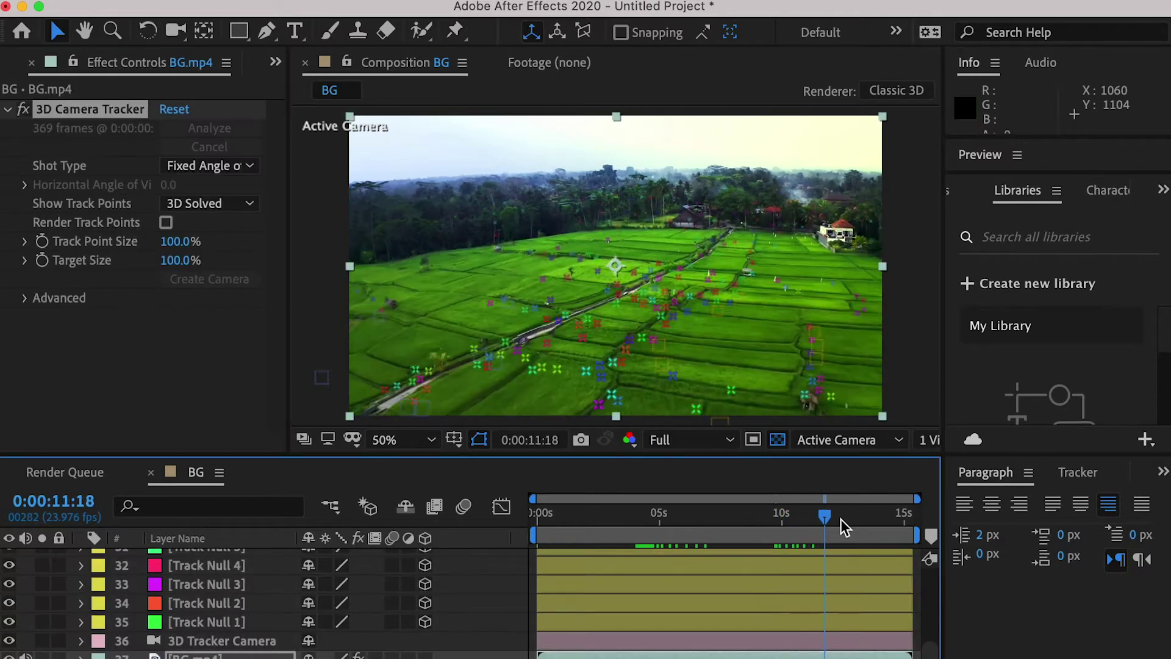
Step: At 0:00:15:08, select eight track points around the central field left of the path and create eight nulls
drag(824, 516, 891, 512)
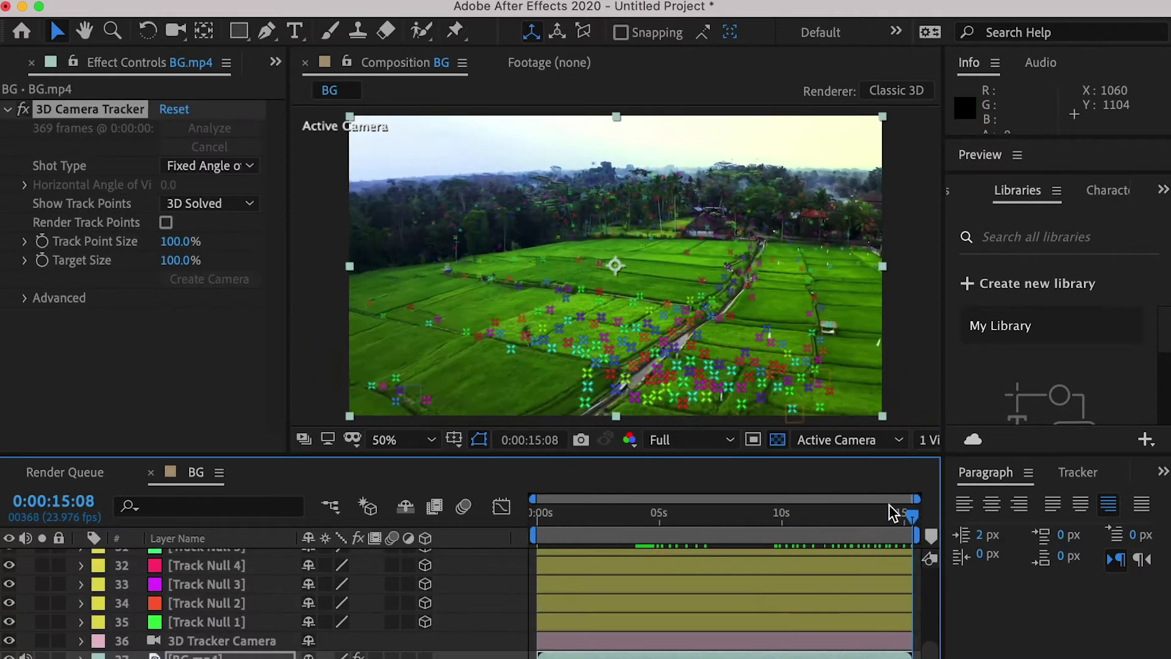
click(638, 297)
shift+click(667, 304)
shift+click(691, 346)
shift+click(622, 342)
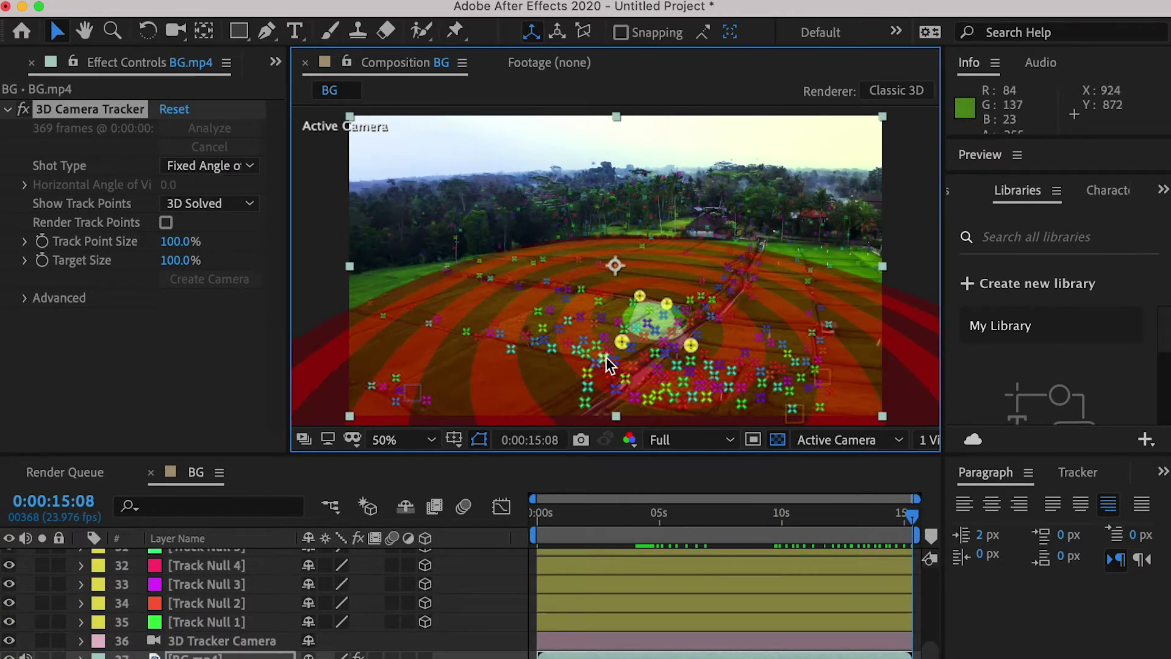
shift+click(596, 345)
shift+click(580, 317)
shift+click(645, 355)
shift+click(598, 301)
right_click(630, 321)
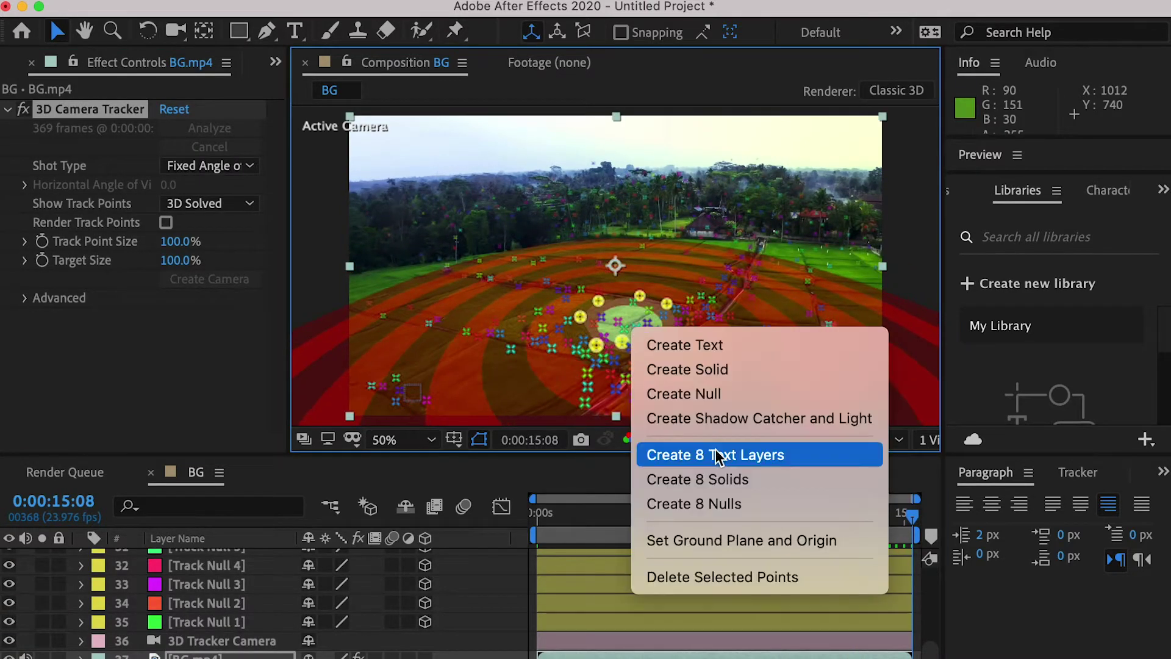
click(723, 503)
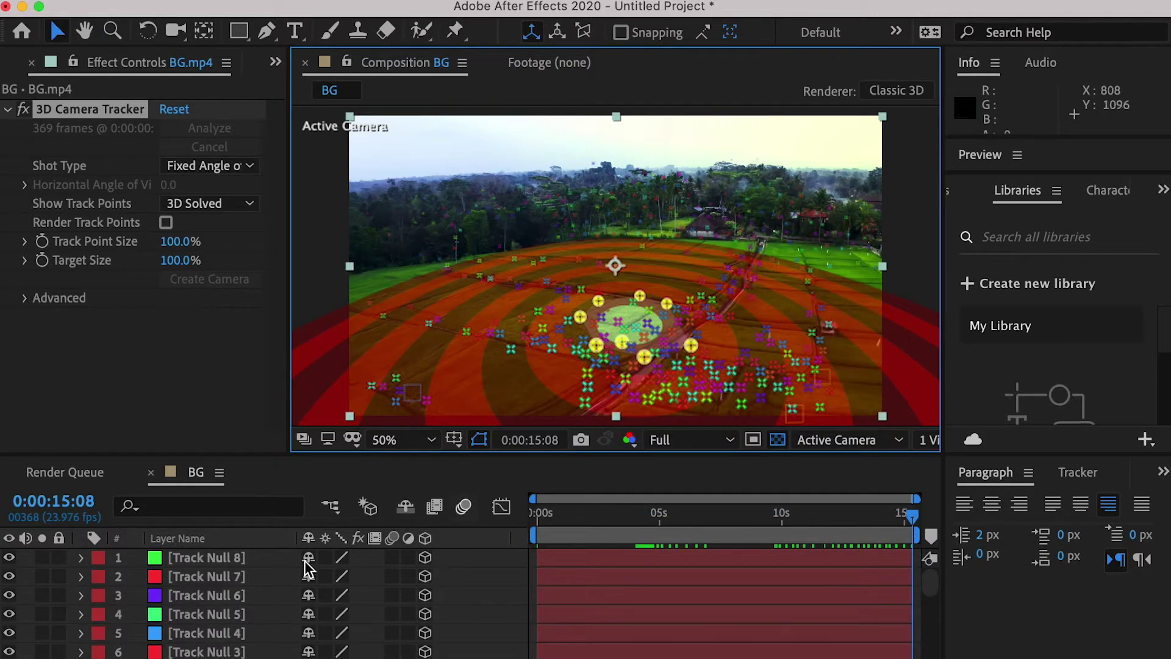
Step: Change the label colour of the eight new central-field nulls to set them apart as a group
click(225, 560)
scroll(217, 595, down, 2)
shift+click(210, 616)
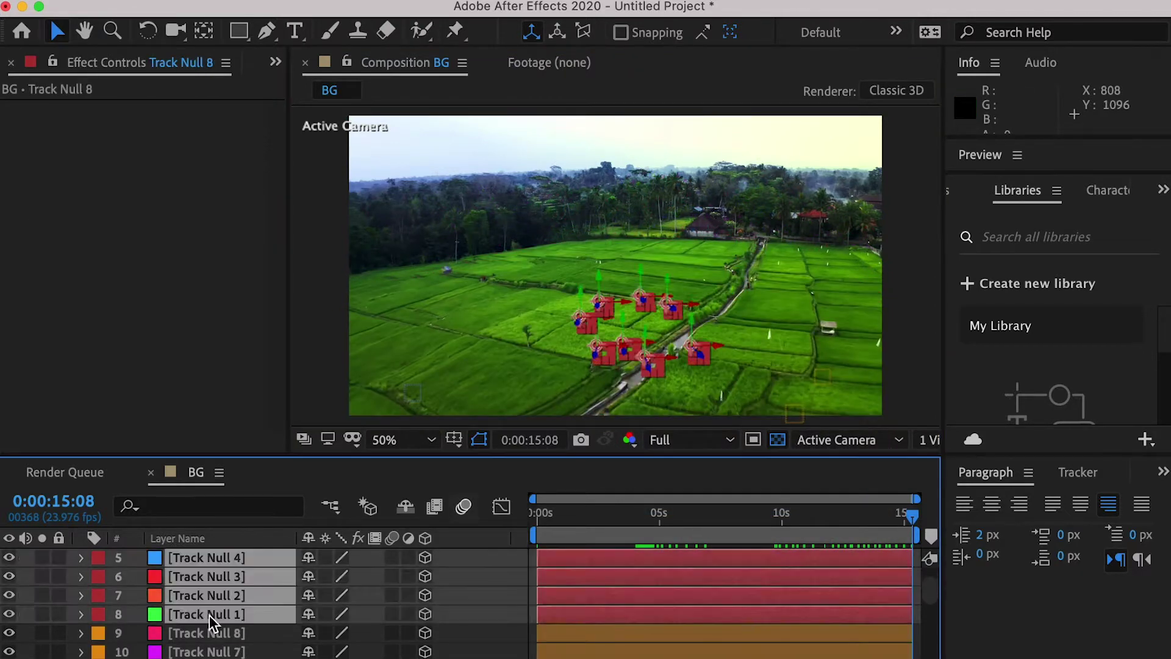
click(99, 615)
click(120, 597)
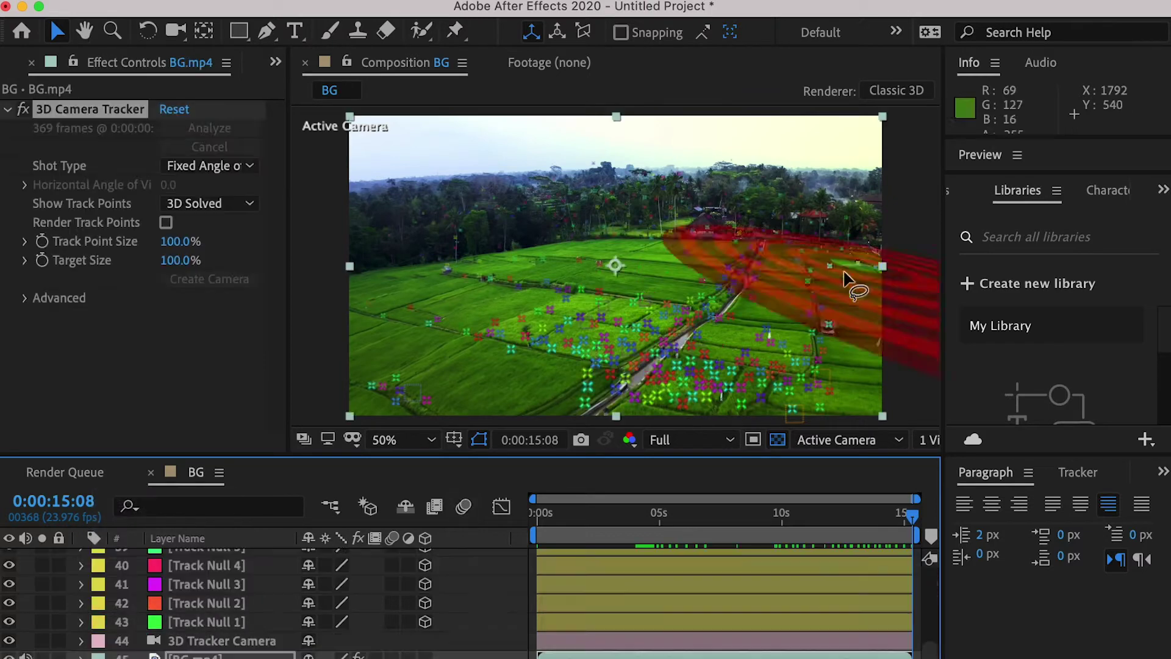
Step: At 0:00:15:08, select ten track points of BG.mp4 around the far field right of the path and create ten nulls
click(791, 289)
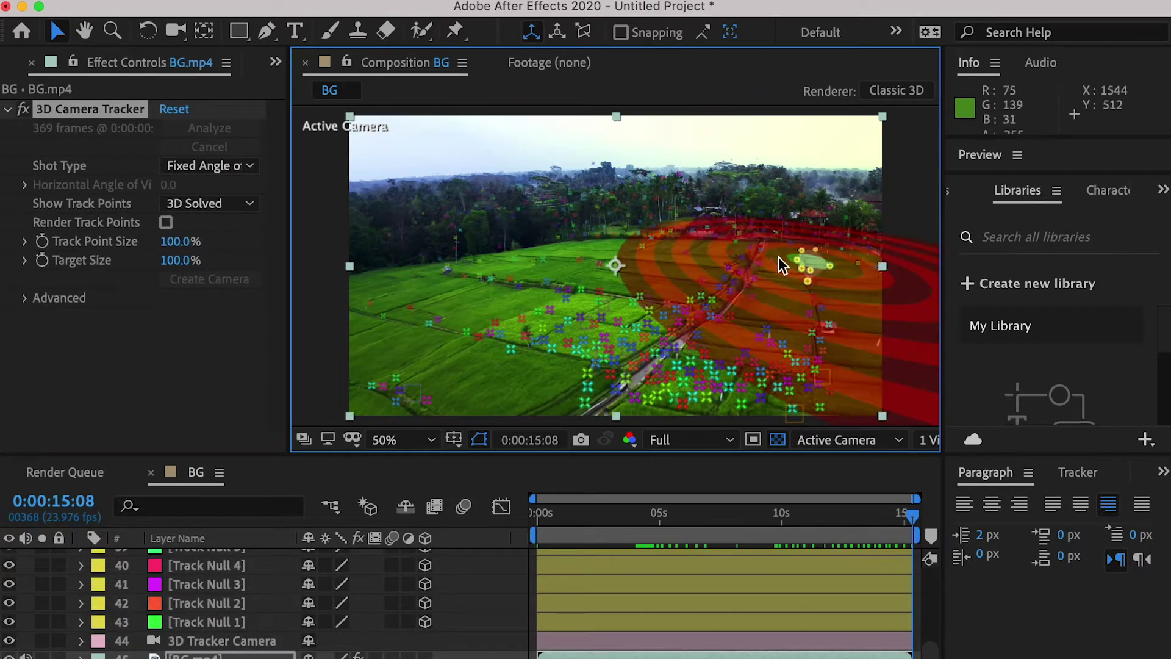
right_click(830, 269)
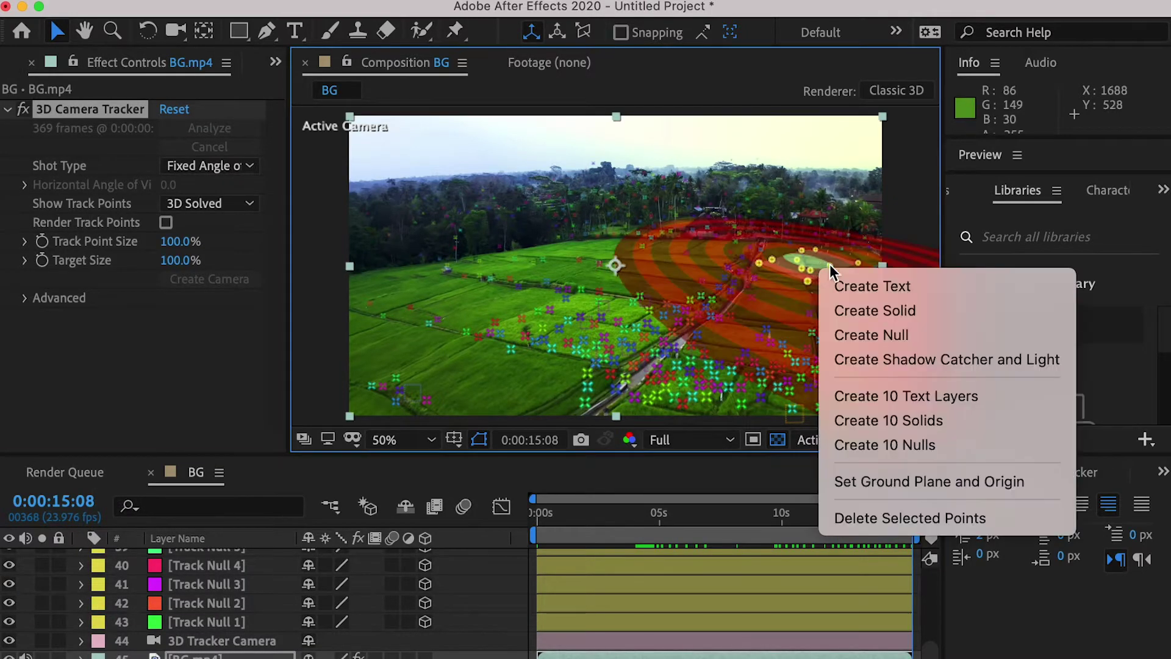
click(921, 445)
Step: Select all the track nulls and add Position and Scale keyframes to them at 0:00:00:00
click(219, 558)
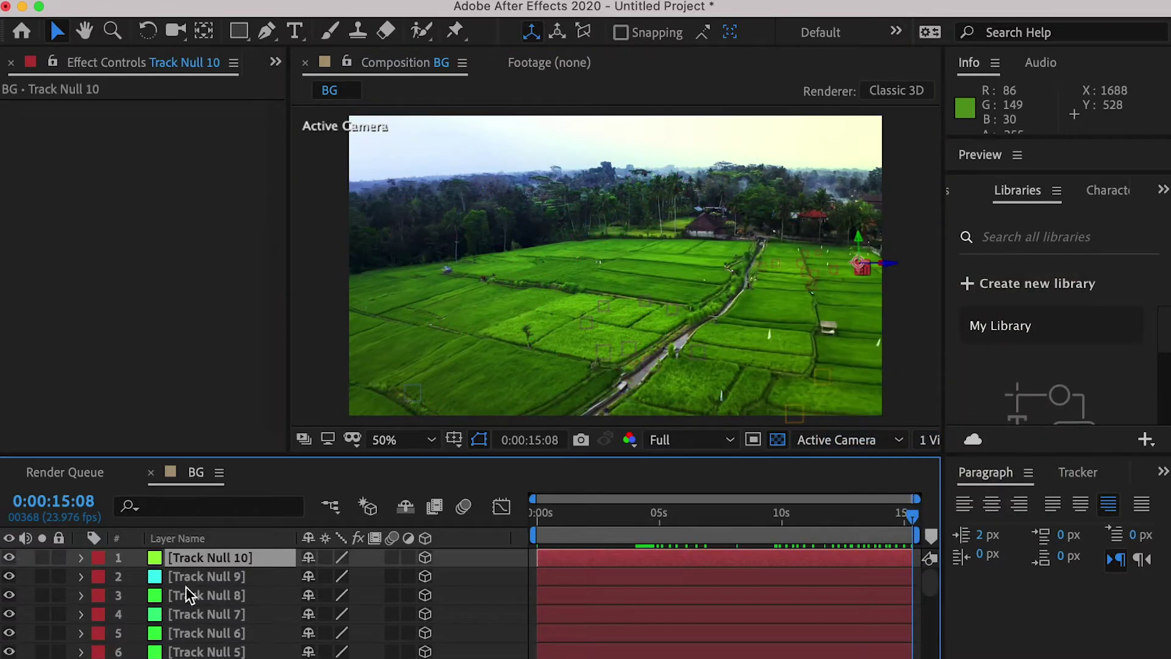
scroll(190, 610, down, 15)
shift+click(200, 626)
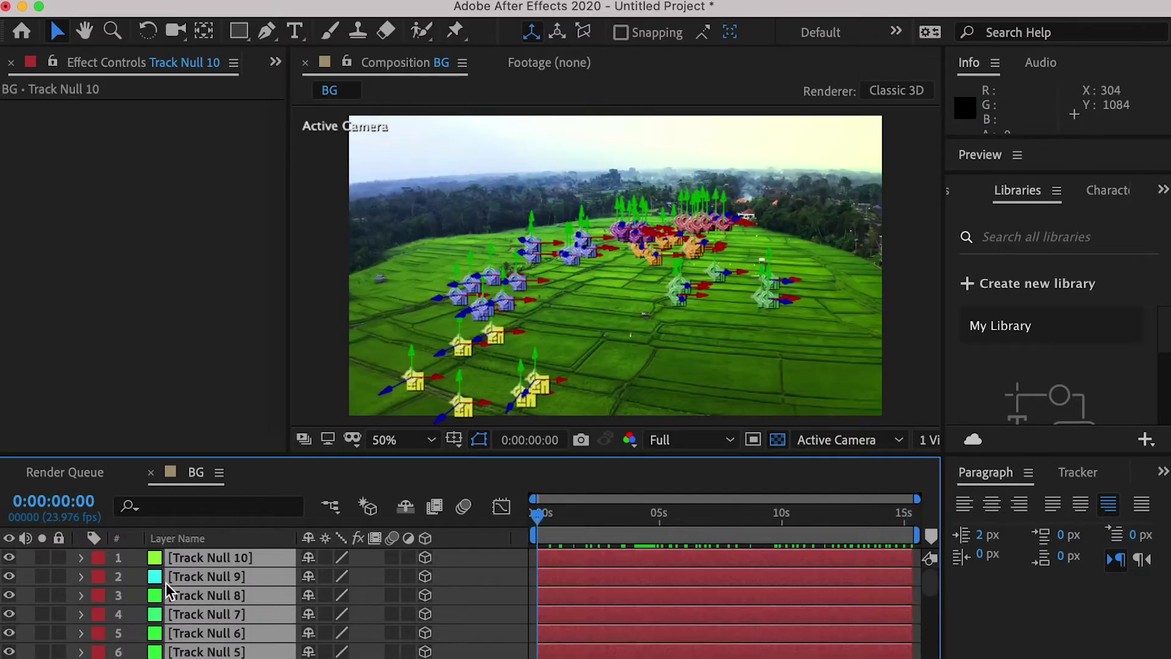
key(grave)
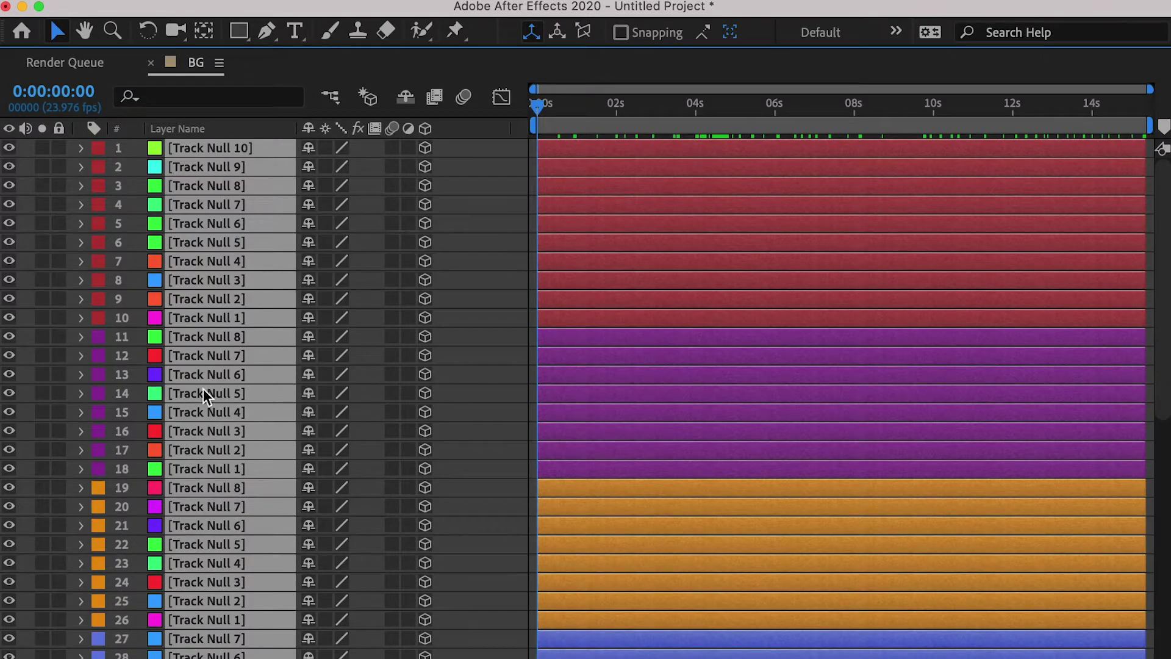
key(p)
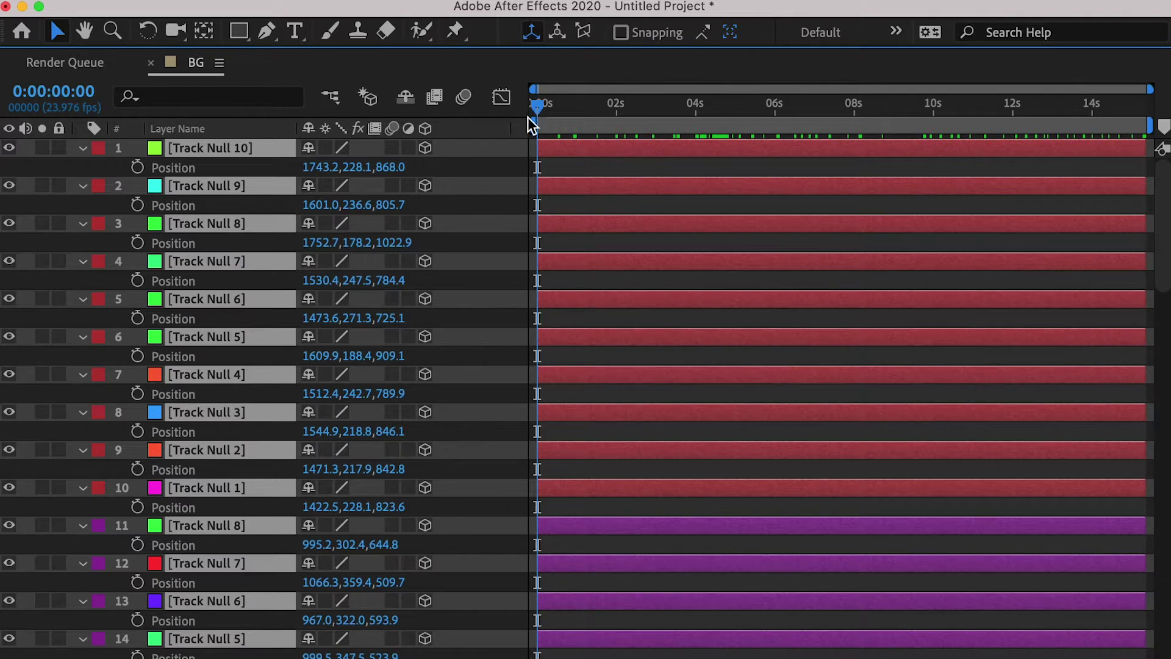
key(grave)
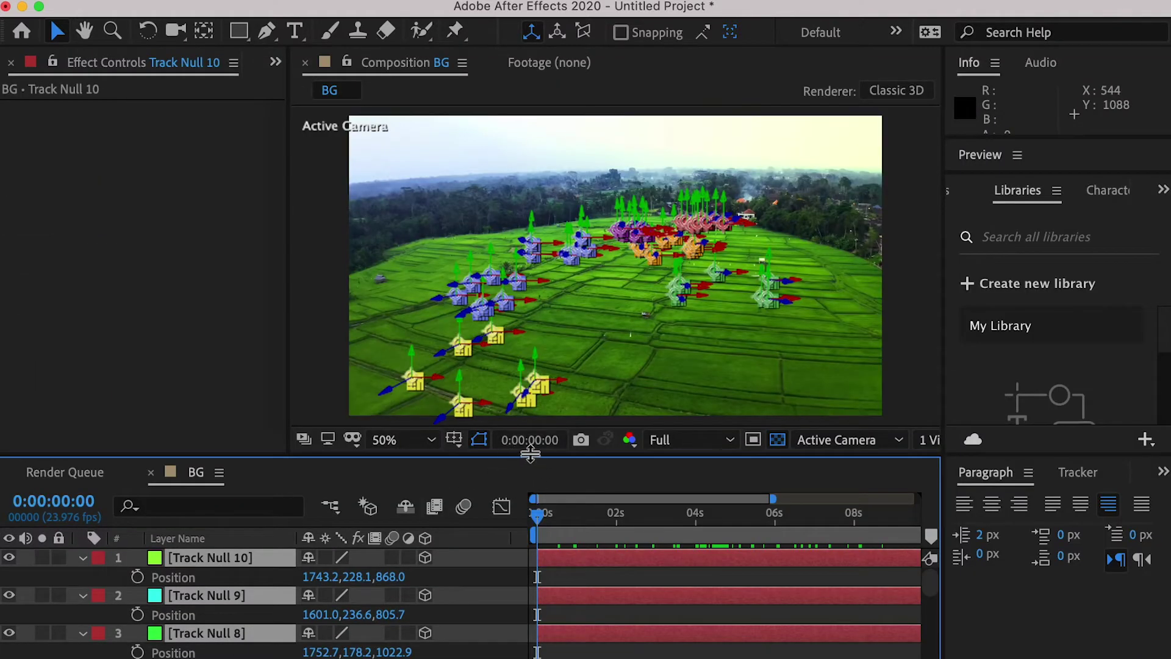
key(grave)
click(136, 169)
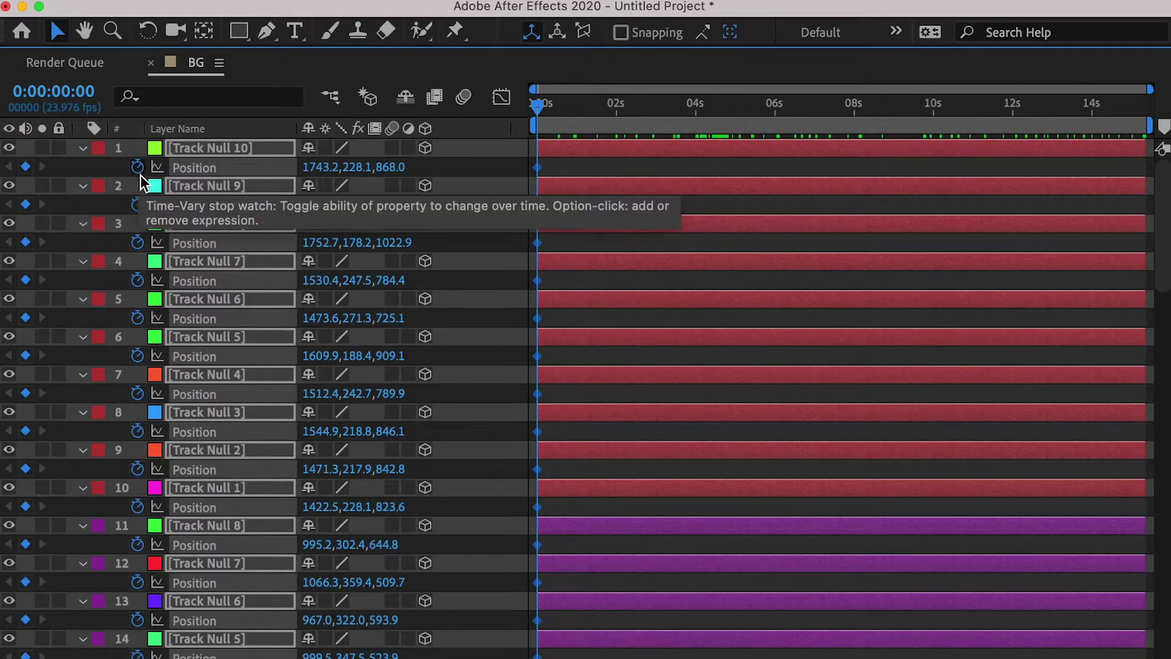
key(s)
click(137, 167)
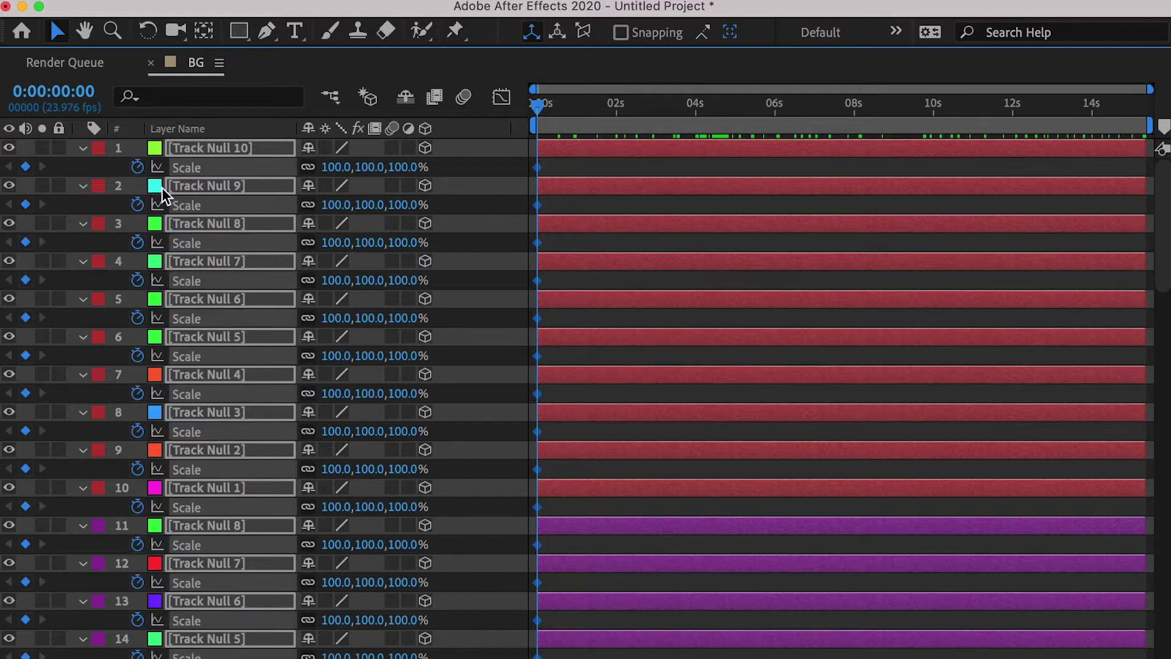
Step: Add Scale and Position keyframes to all the track nulls at 0:00:15:08
drag(540, 107, 1159, 124)
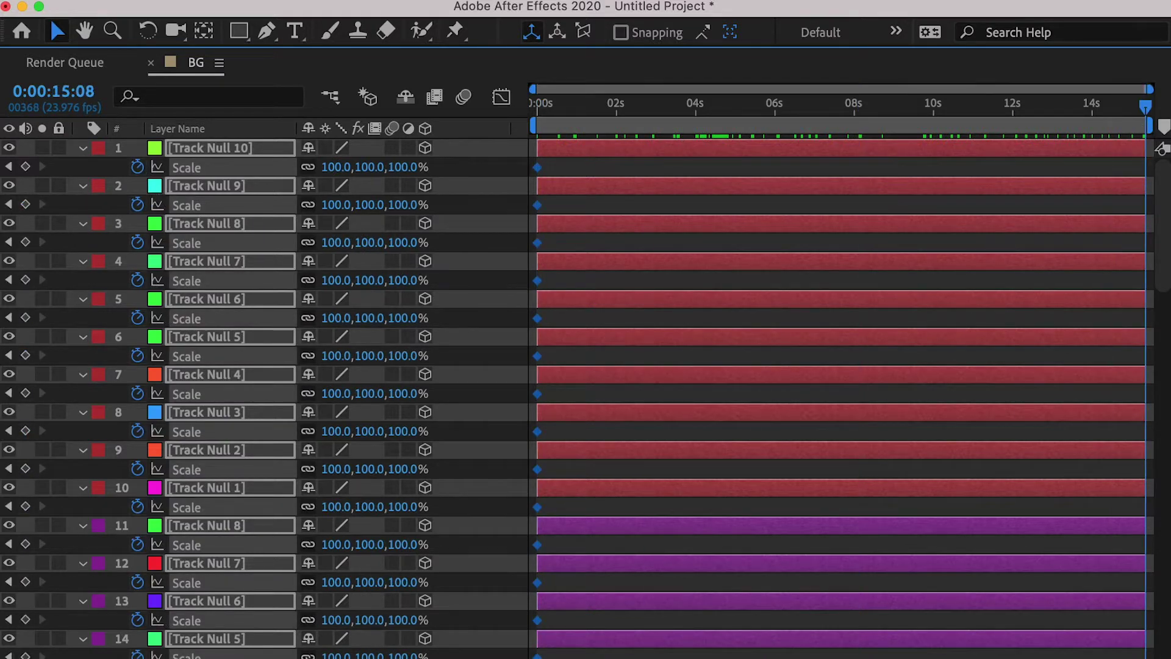
key(grave)
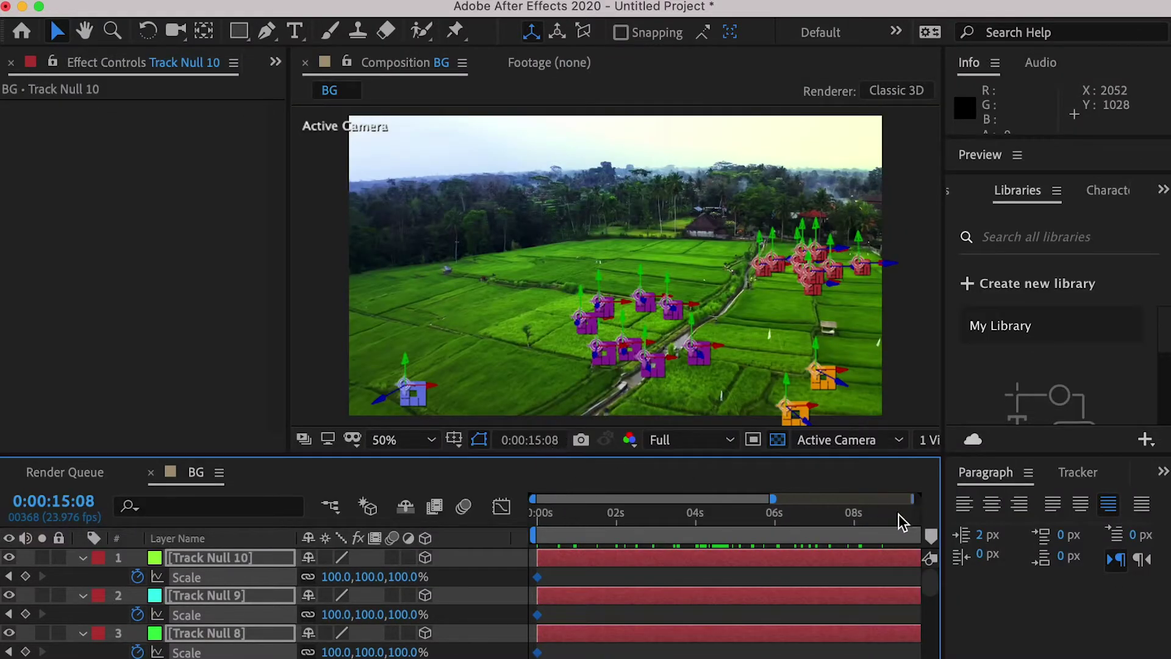
key(grave)
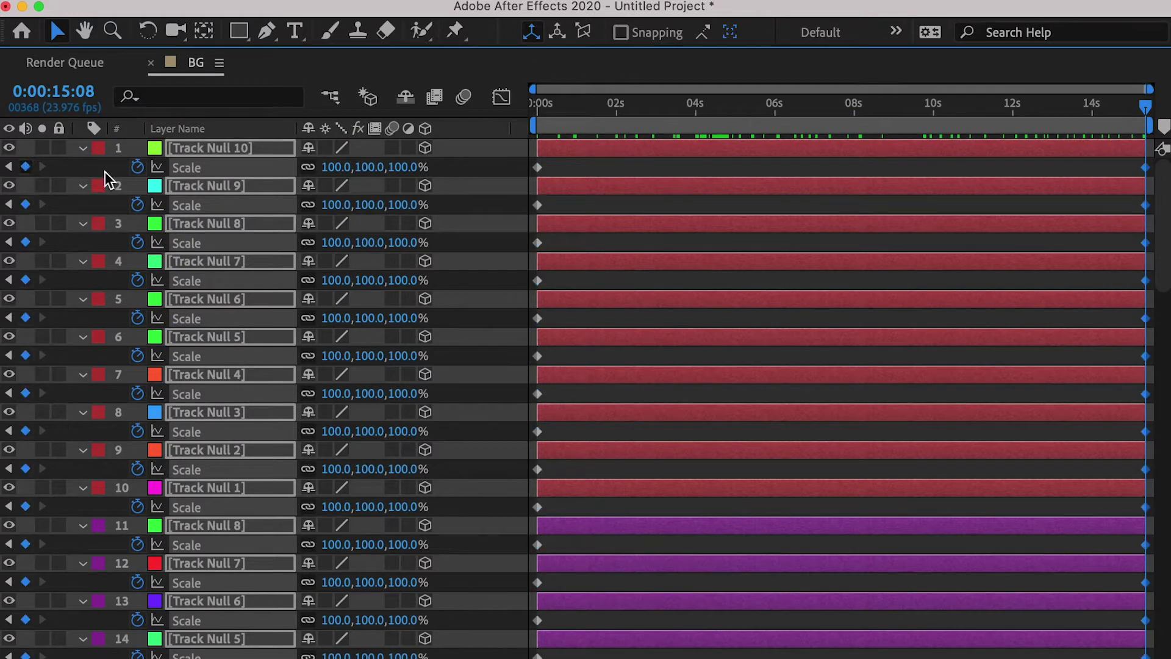
key(p)
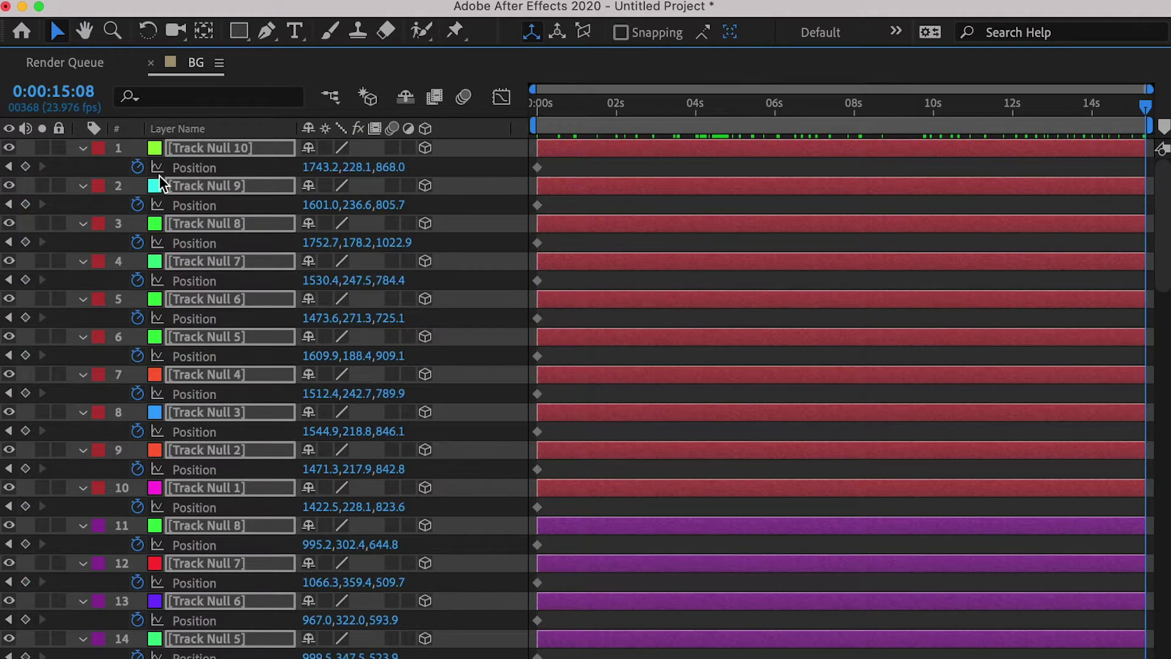
click(25, 167)
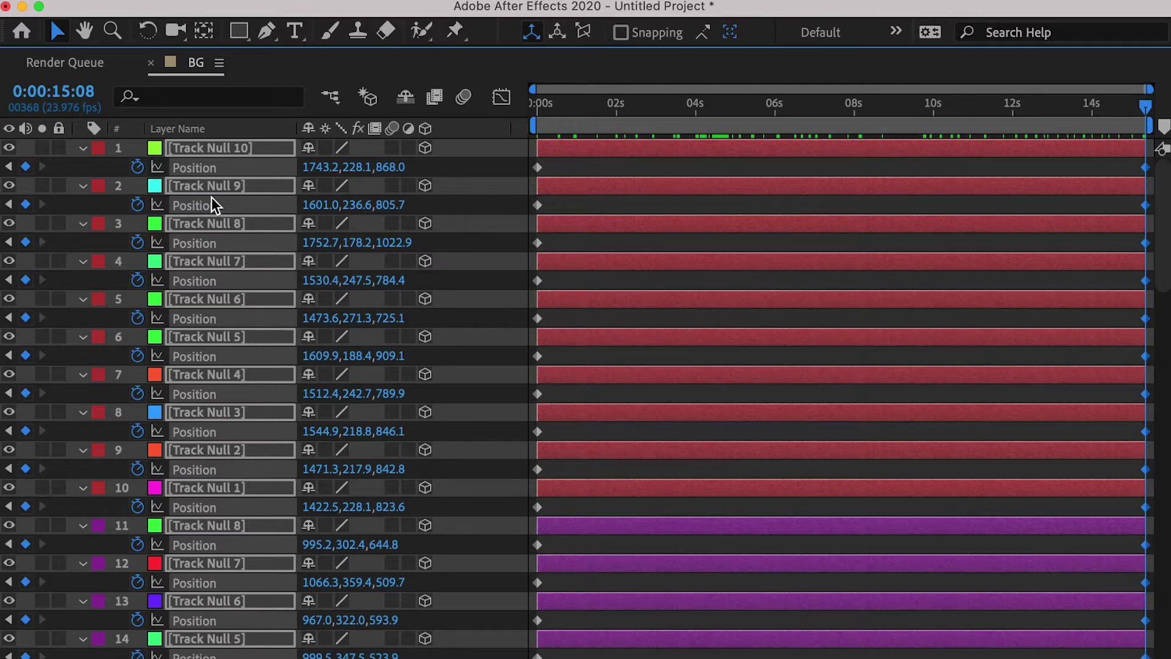
key(p)
Step: Add Zoom and Focus Distance keyframes to the 3D Tracker Camera at 0:00:00:00
scroll(207, 366, down, 9)
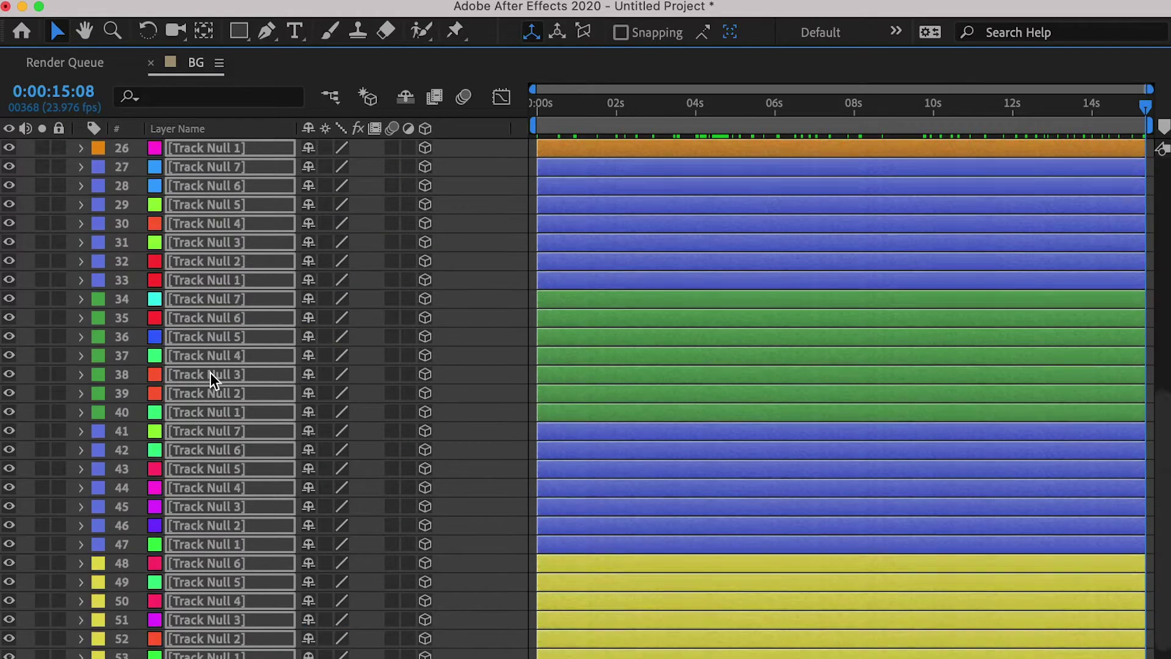
click(196, 645)
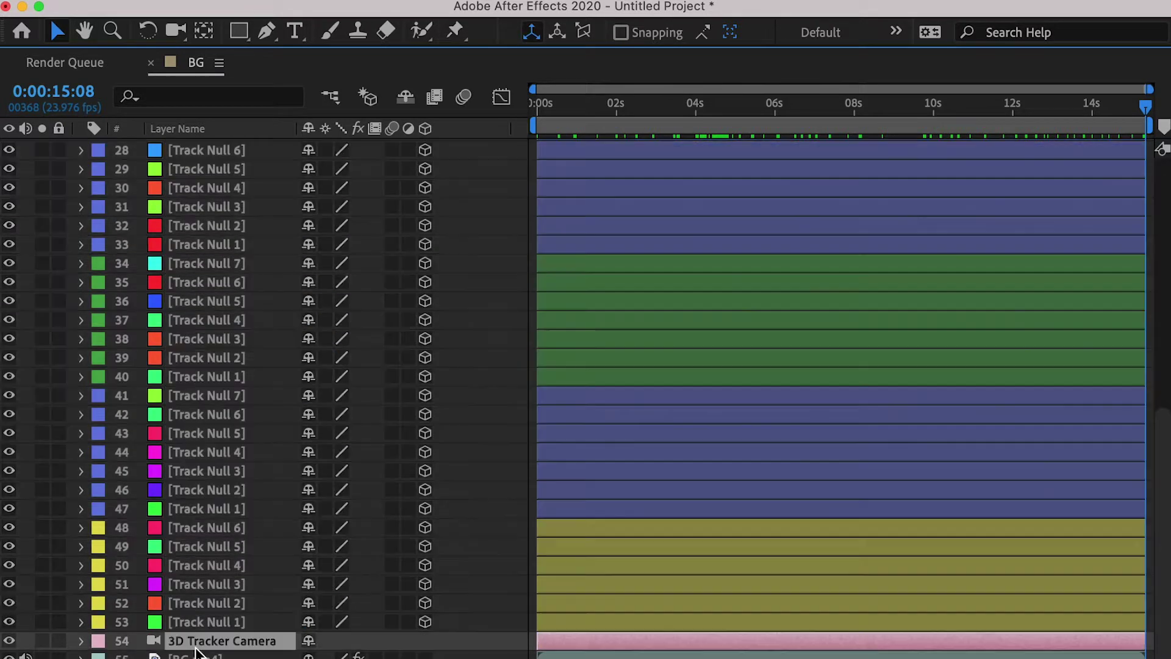
click(82, 641)
click(102, 643)
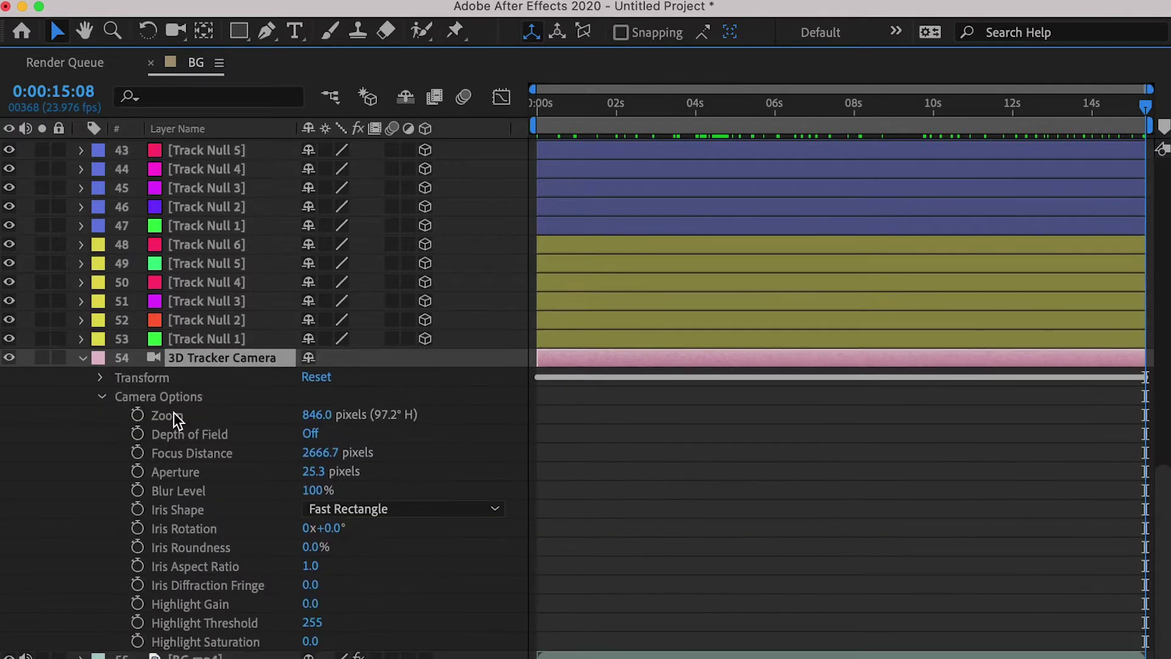
key(Home)
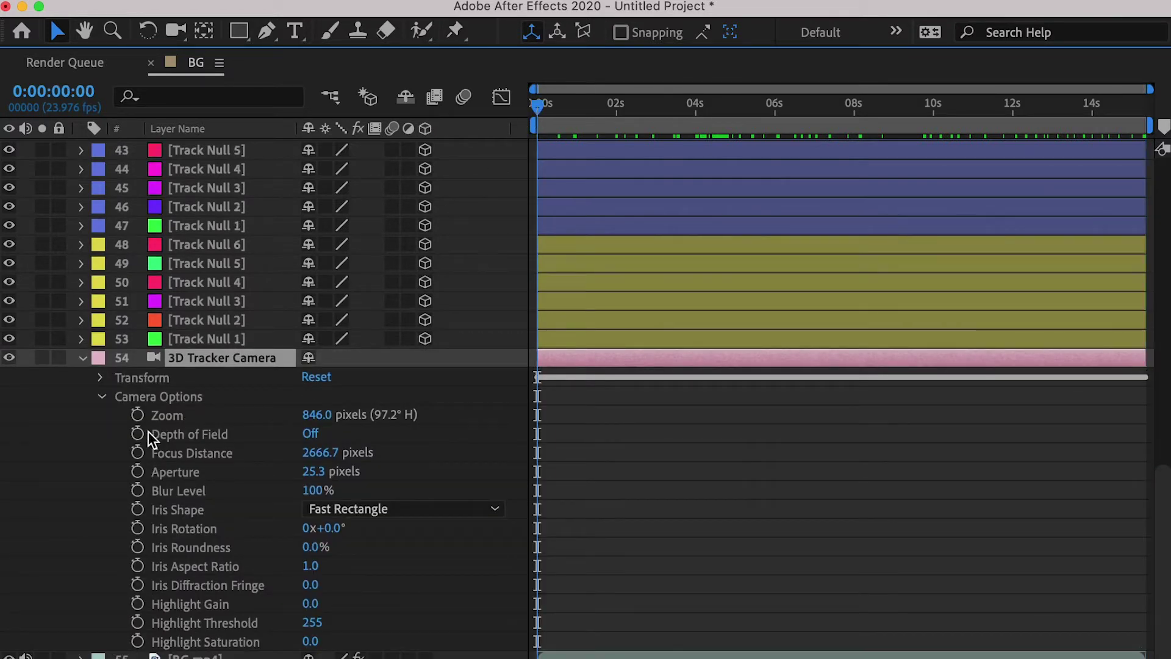
click(137, 415)
click(138, 452)
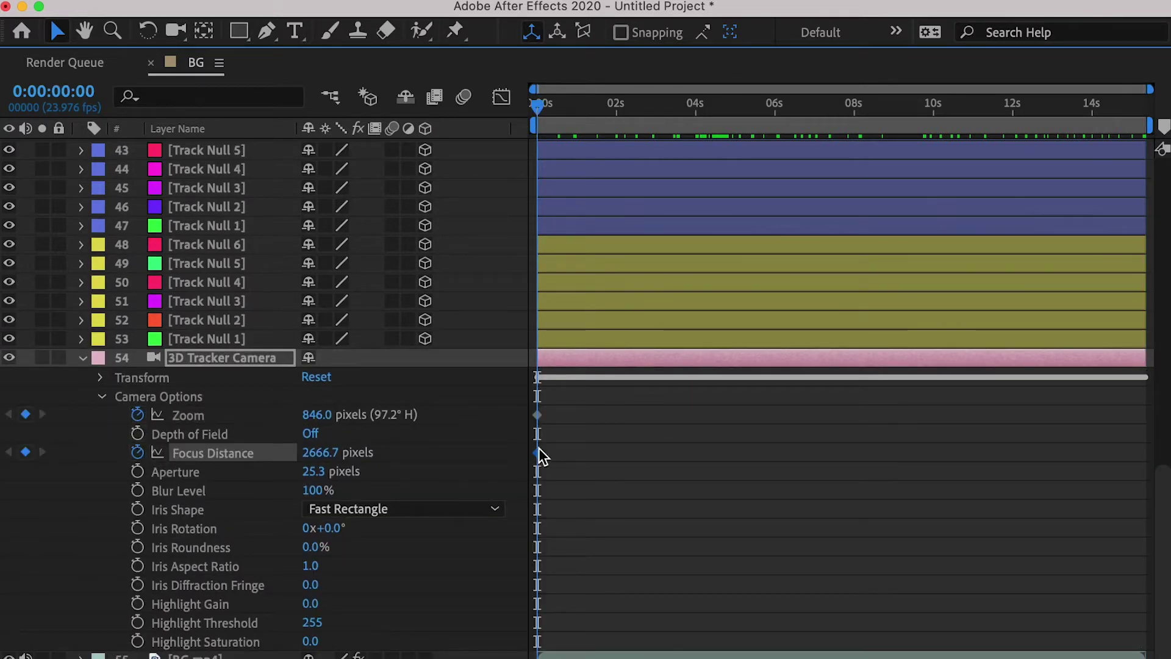
Step: Add Zoom and Focus Distance keyframes to the 3D Tracker Camera at 0:00:15:08, then collapse its properties
drag(645, 105, 1167, 133)
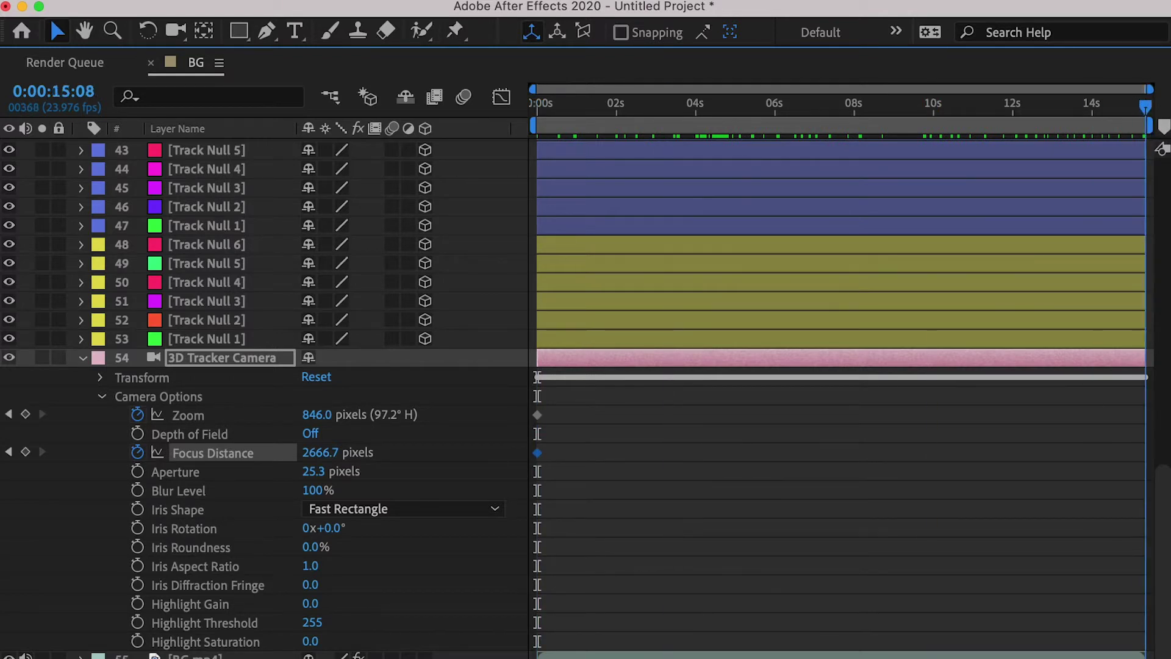
click(25, 415)
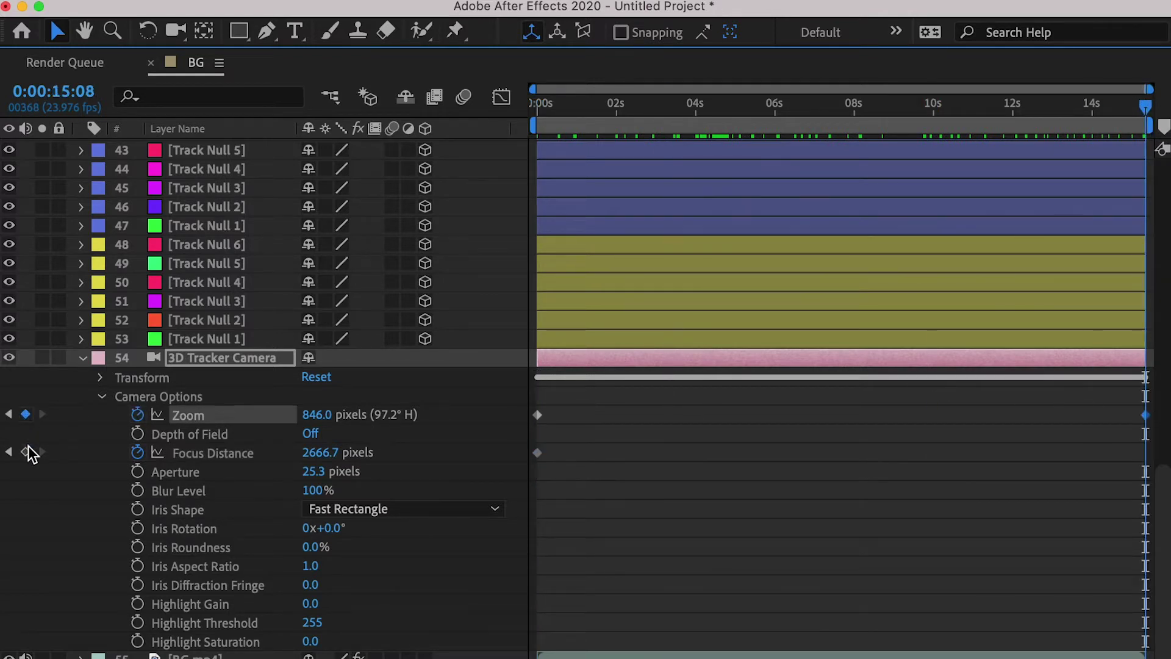
click(25, 452)
click(83, 360)
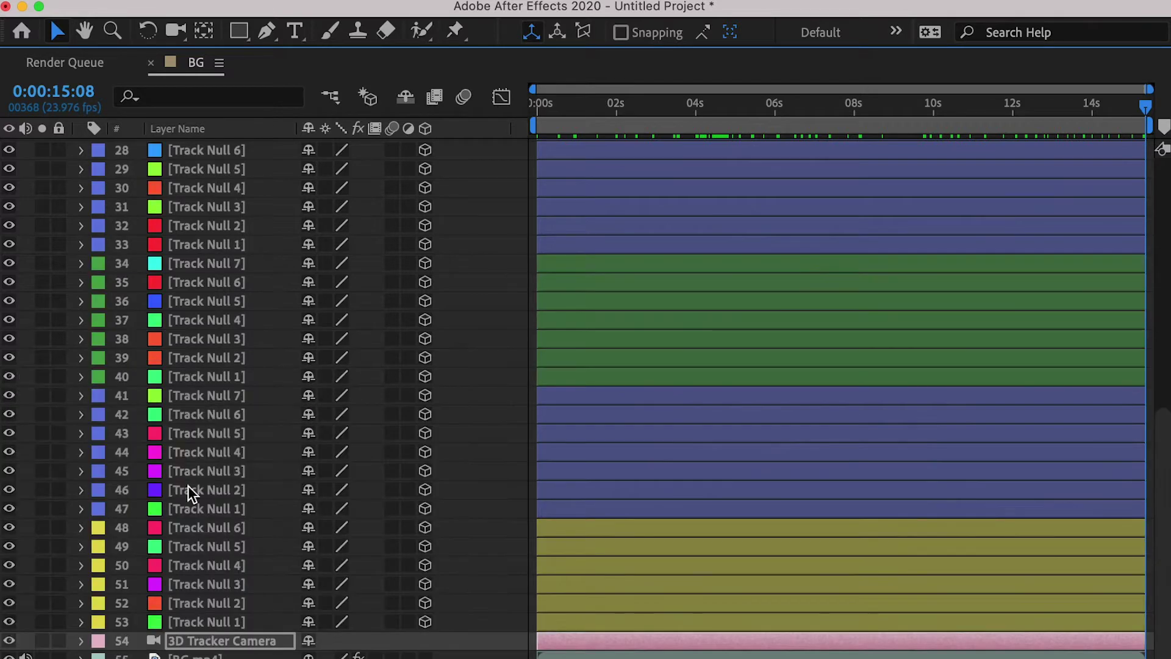
scroll(248, 508, up, 10)
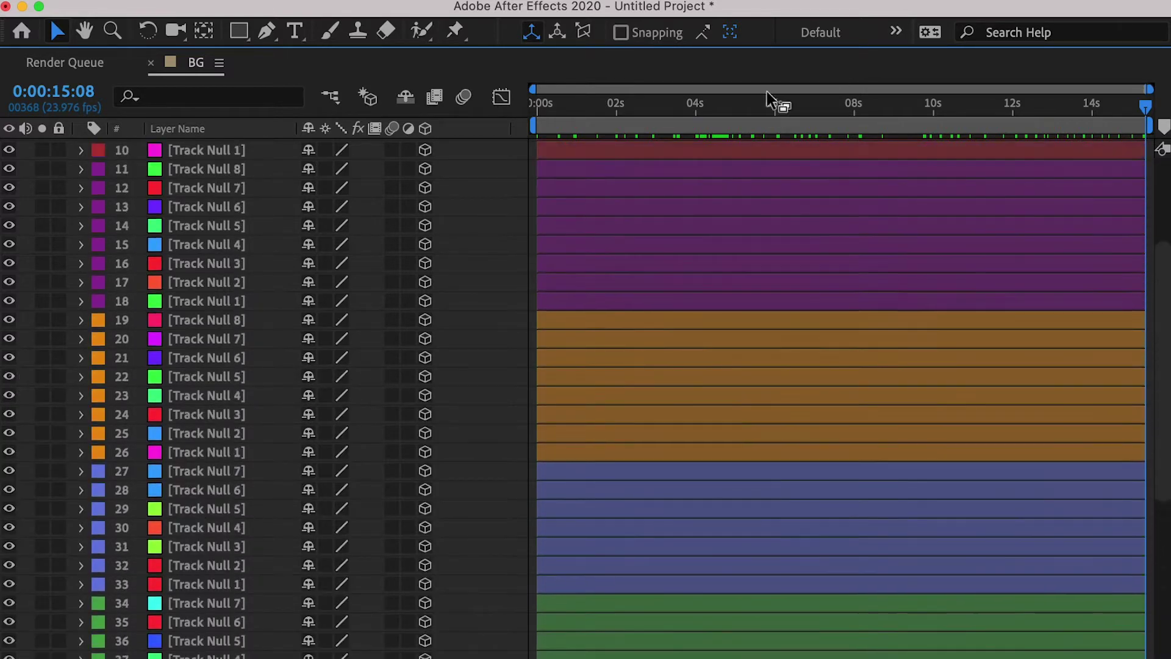
Step: Save the project as Compositing Step01.aep in the 01Demo folder
click(185, 11)
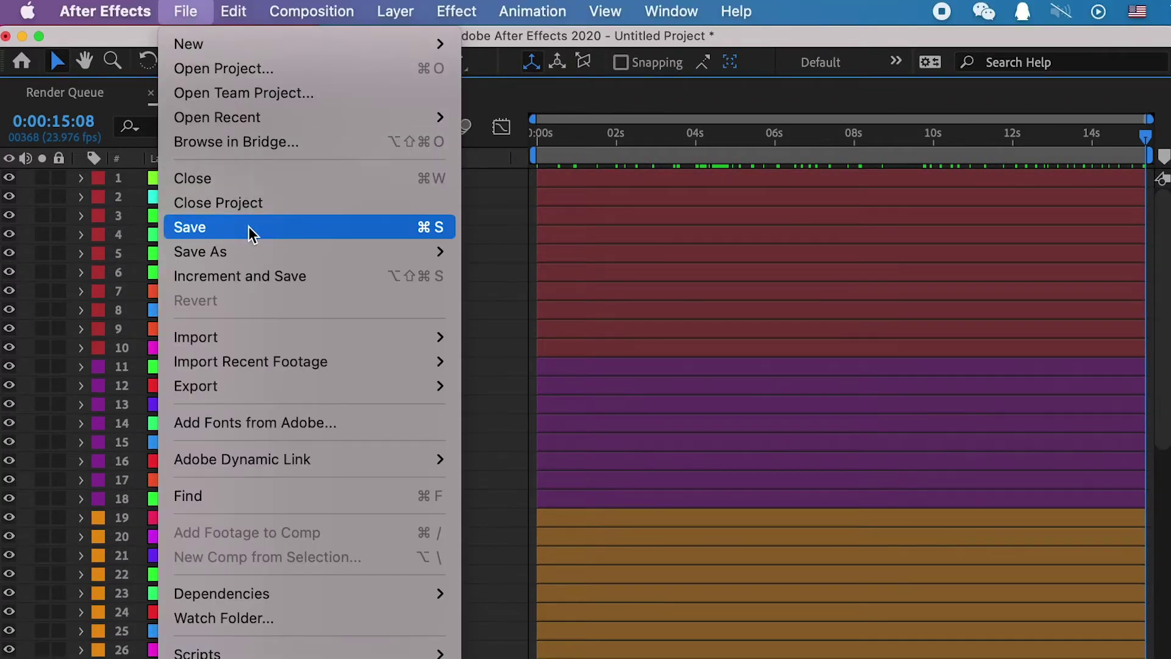
click(250, 231)
text(Compositing Step01)
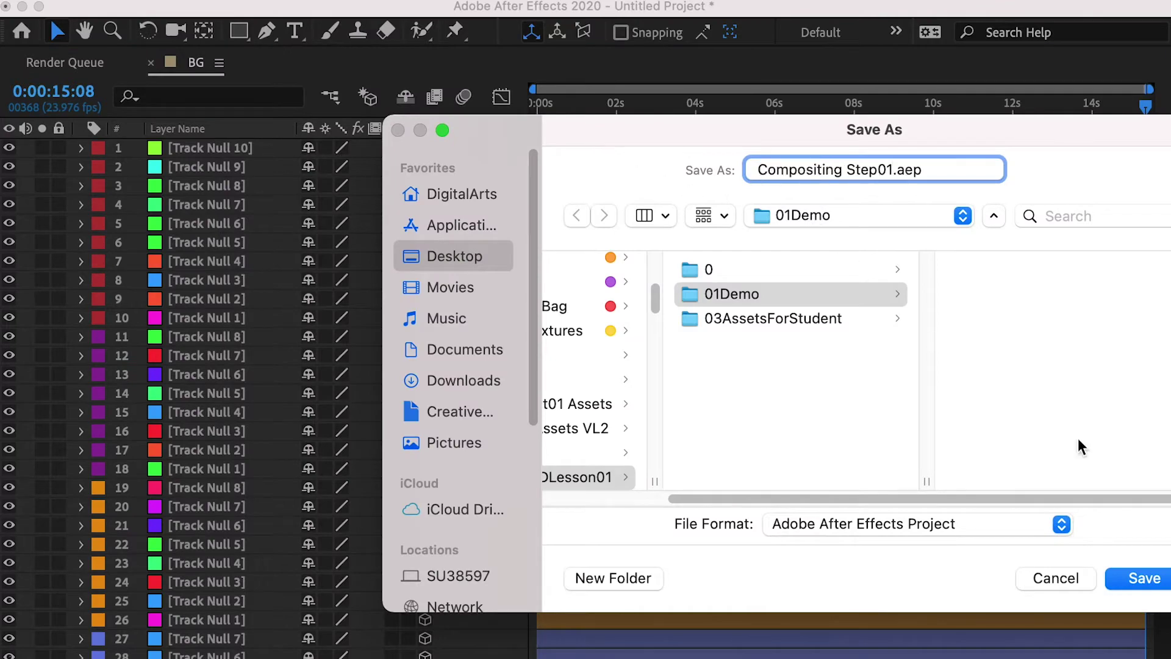
click(1144, 578)
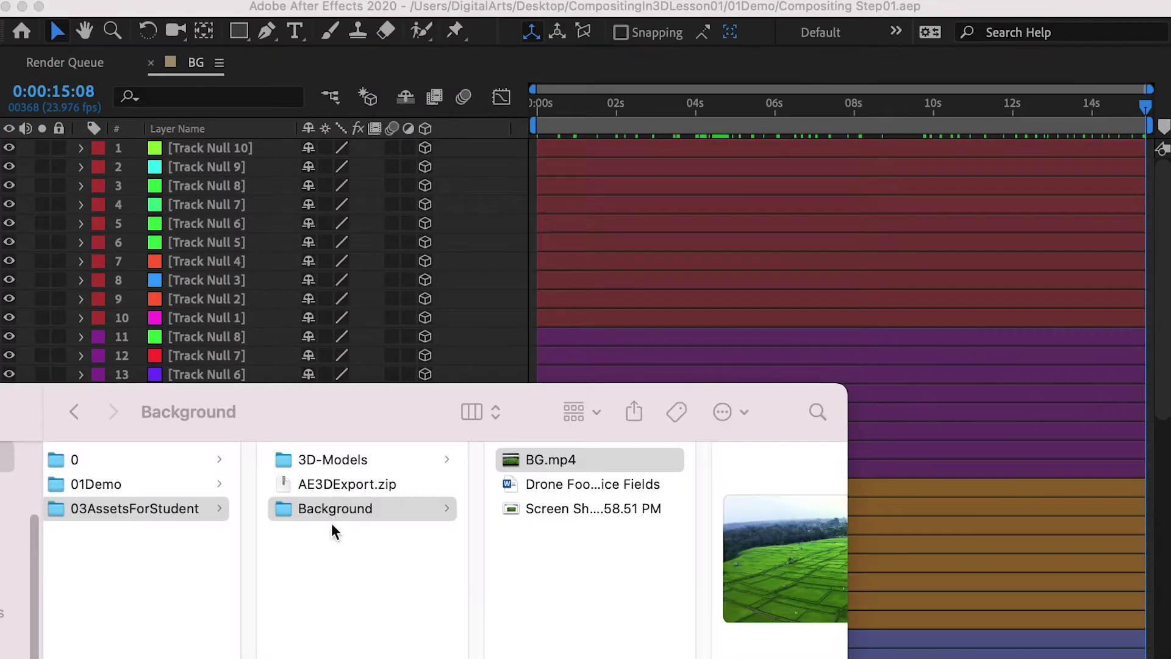
Step: Switch to Finder and examine AE3DExport.zip in the 03AssetsForStudent folder
double_click(348, 485)
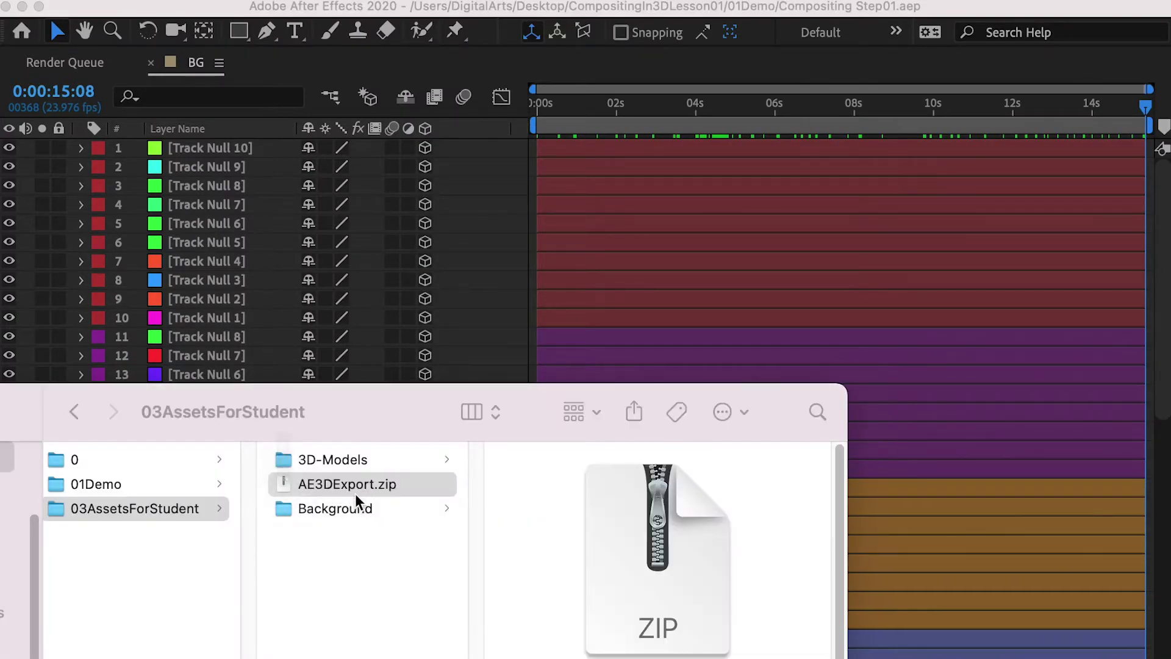
click(346, 485)
Step: Back in After Effects, select every track null together with the 3D Tracker Camera layer
click(220, 154)
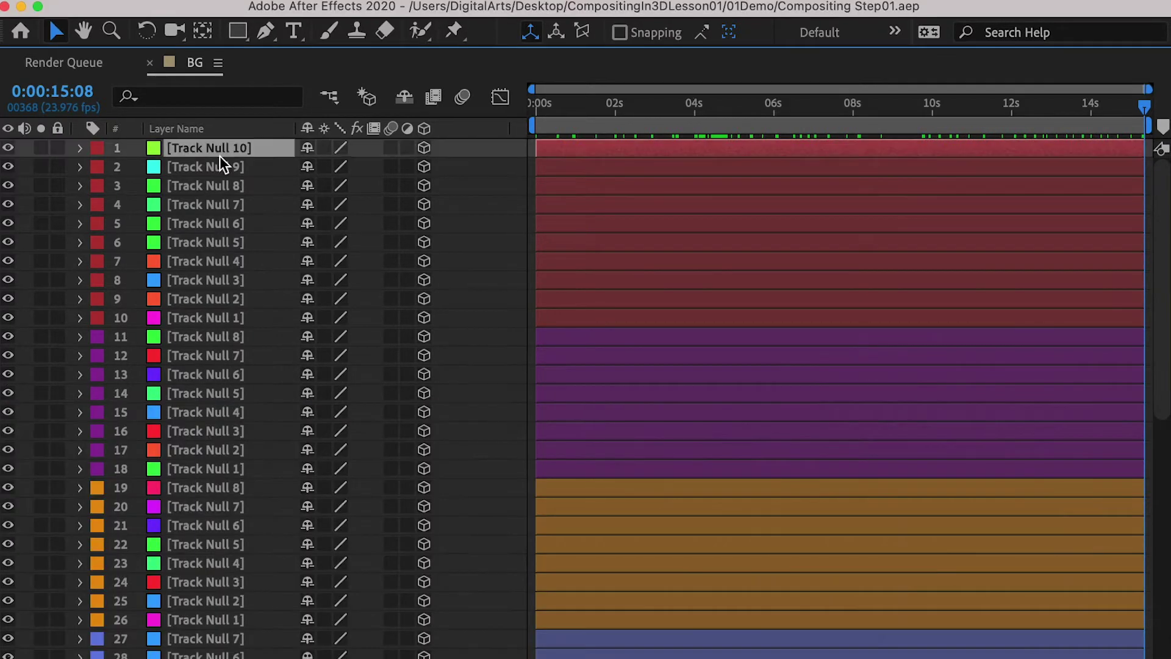
scroll(247, 335, down, 5)
scroll(253, 390, down, 5)
shift+click(219, 642)
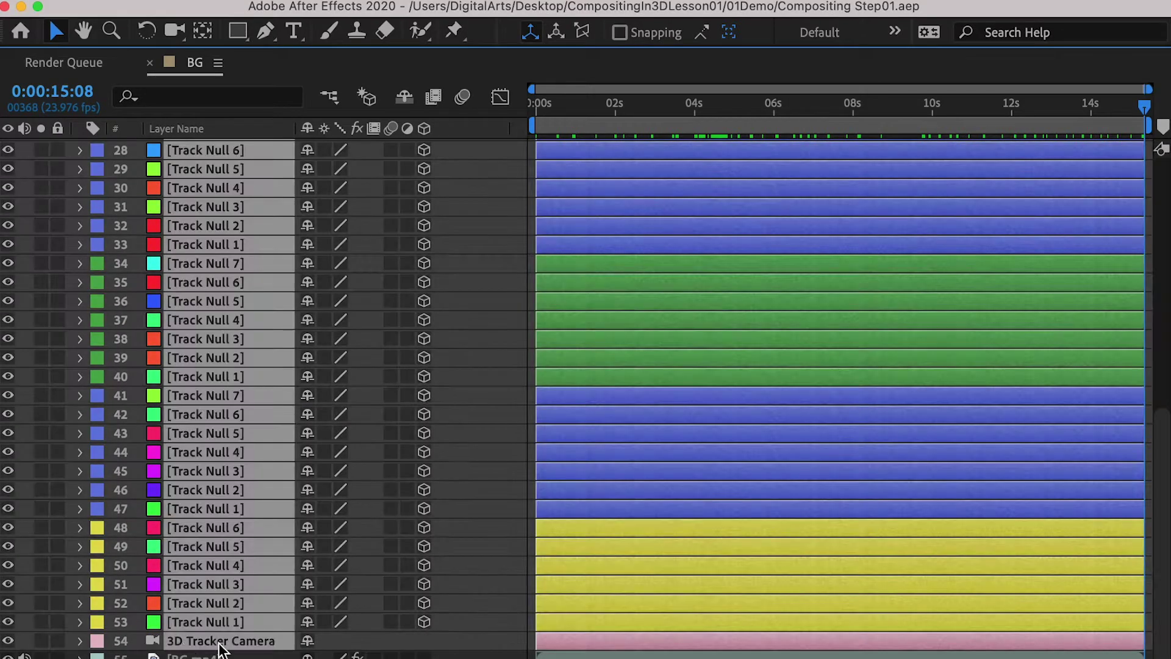
scroll(232, 644, up, 10)
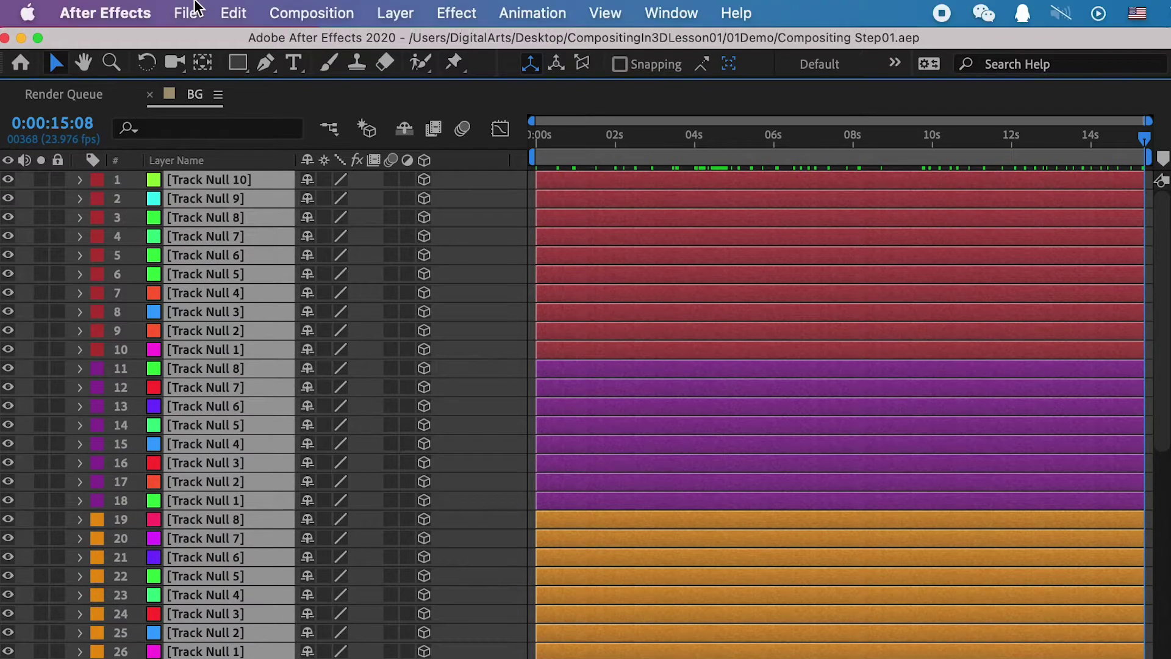
Step: Run the AE3D Export script file on the selected nulls and camera
click(195, 7)
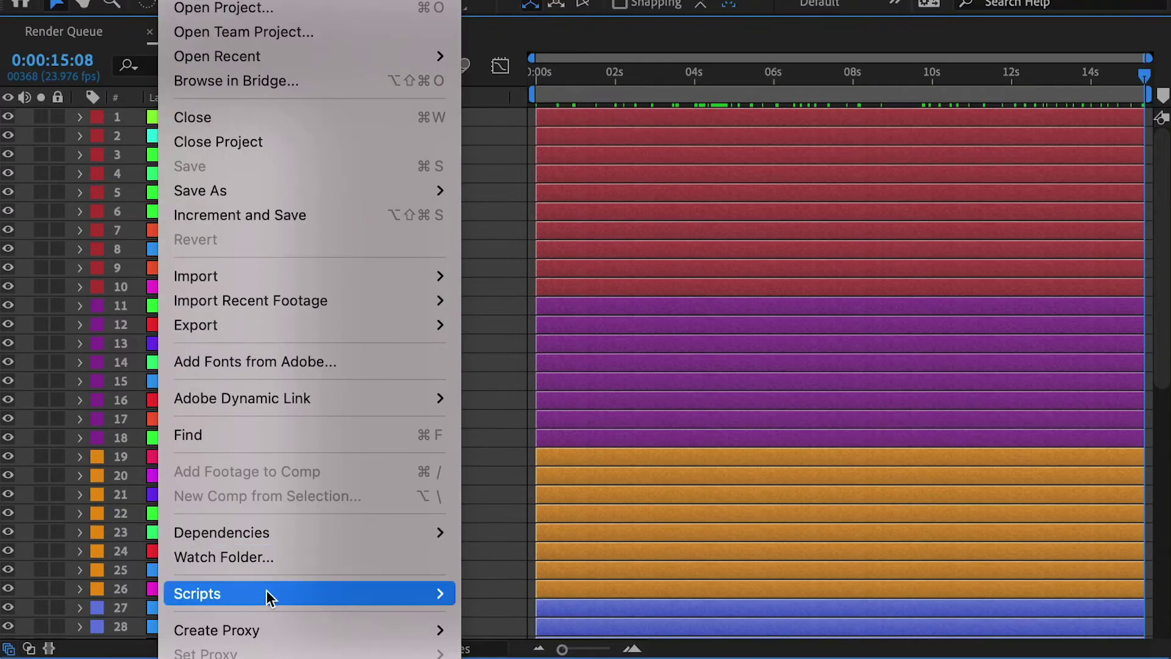
mouse_move(334, 592)
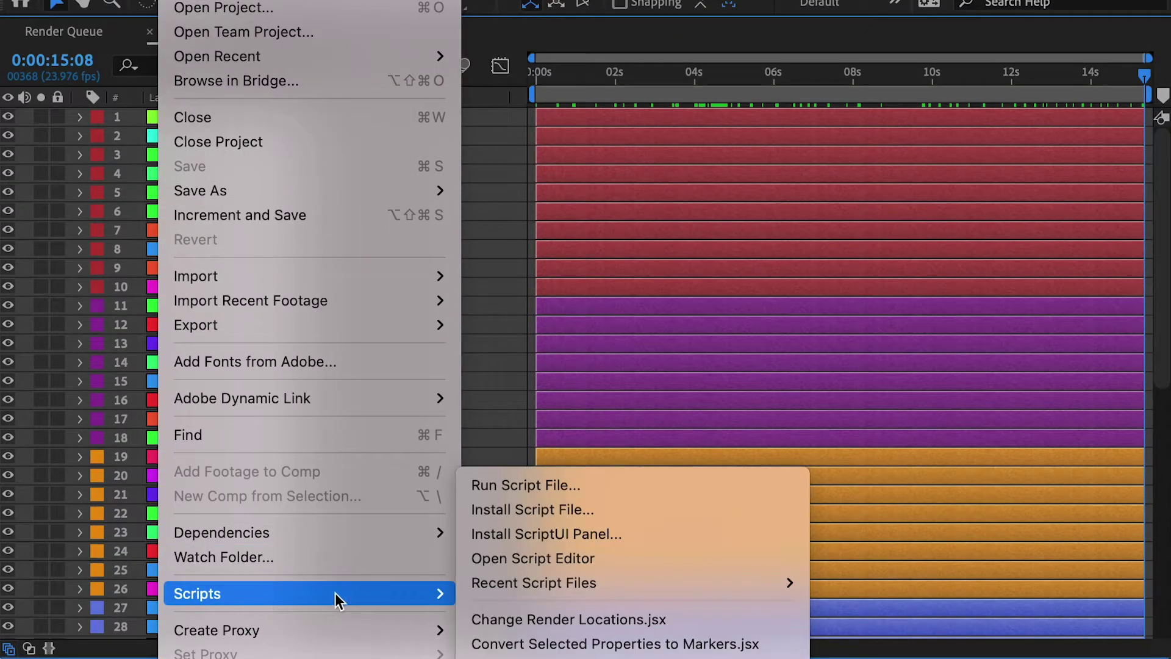
click(587, 484)
click(1040, 628)
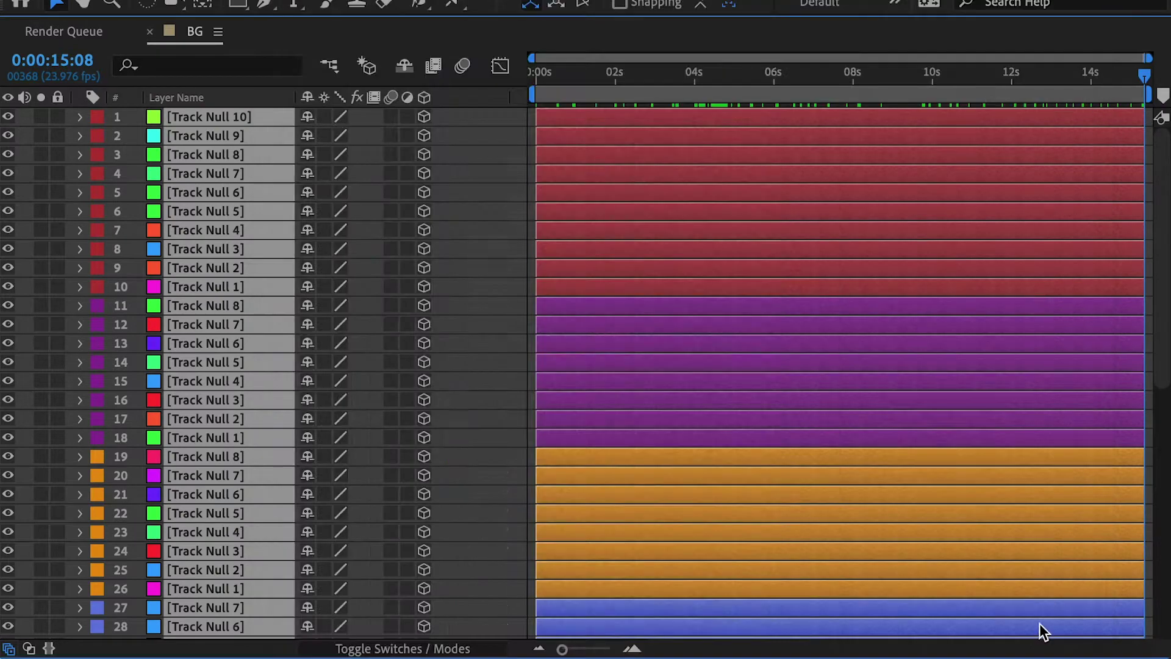
Step: Set the AE3D Export file name to Compositing Step02.ma and export the selected layers to Maya
click(739, 344)
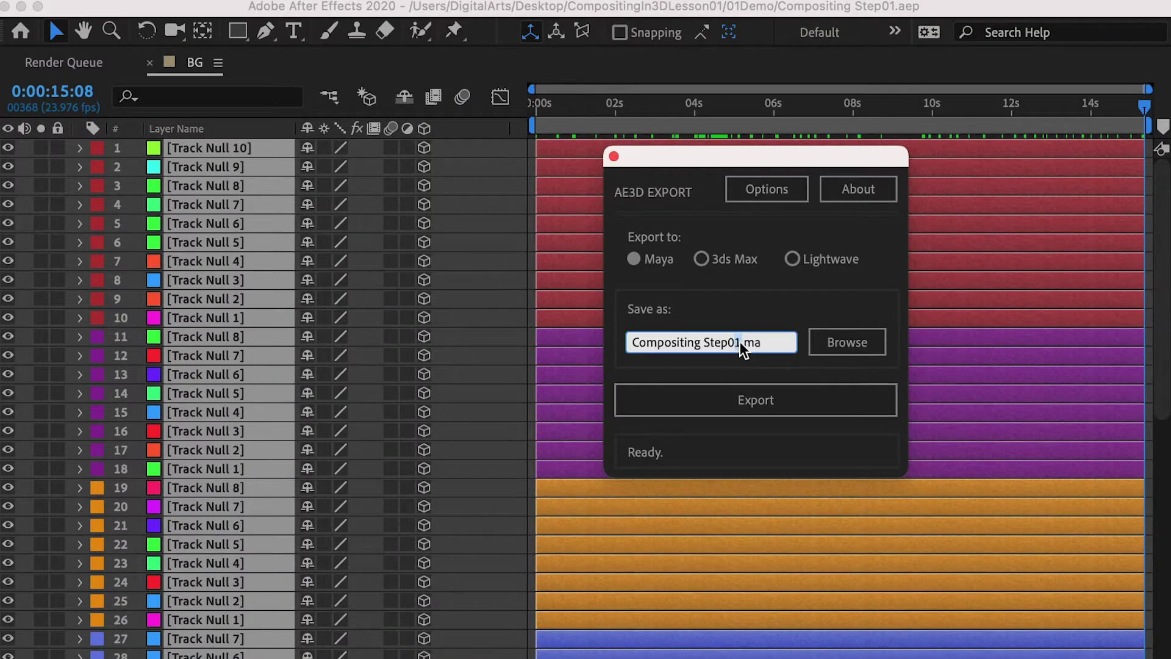
click(772, 194)
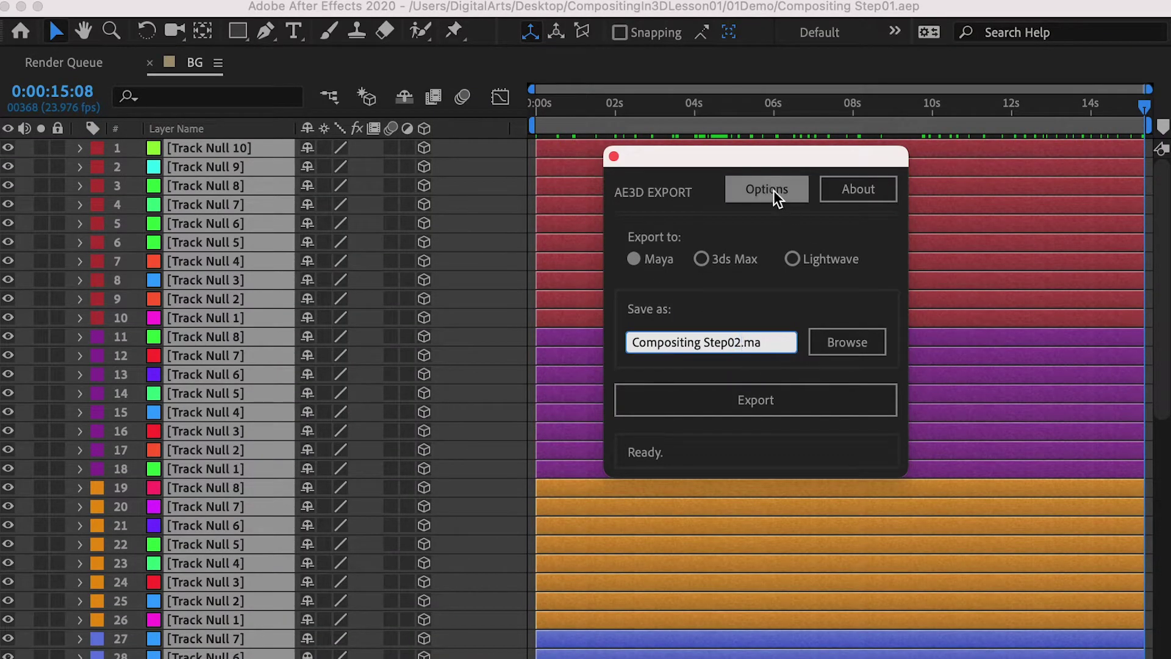
click(654, 341)
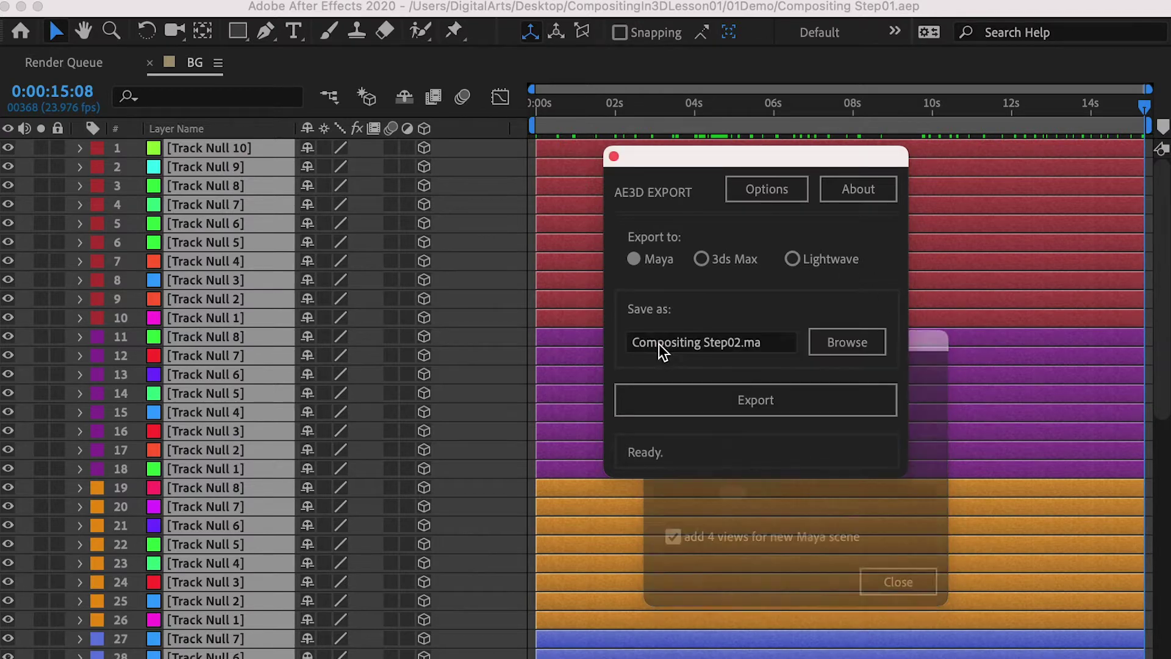
click(751, 408)
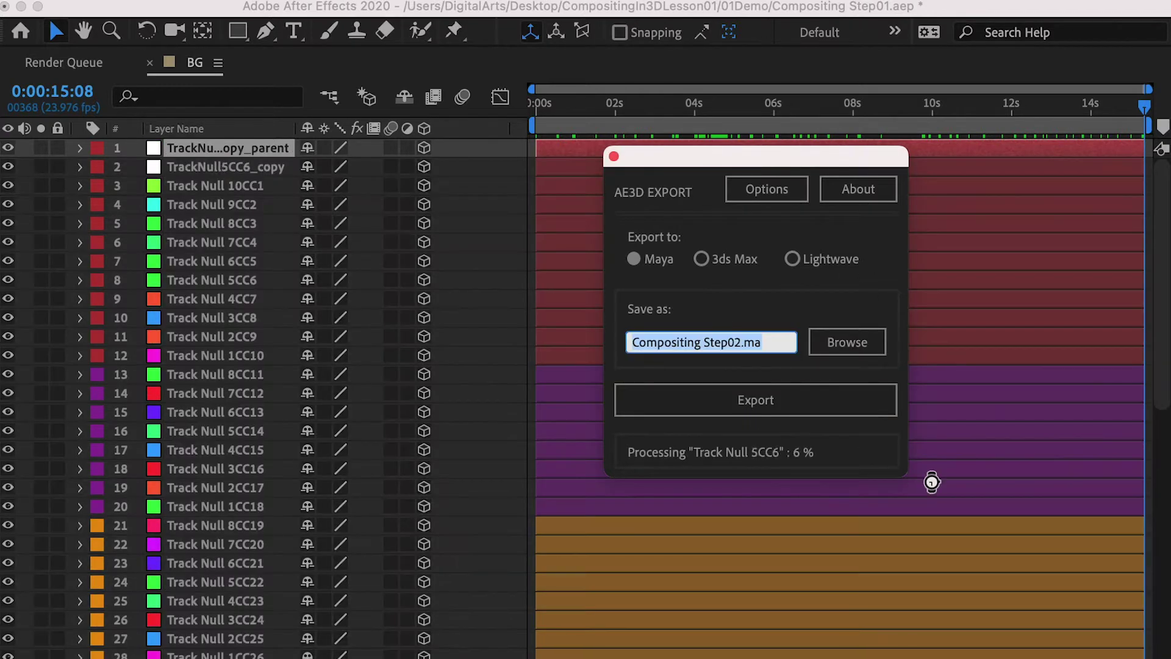
Step: Switch to Finder and open the exported Compositing Step02.ma from the 01Demo folder in Maya
key(super+Tab)
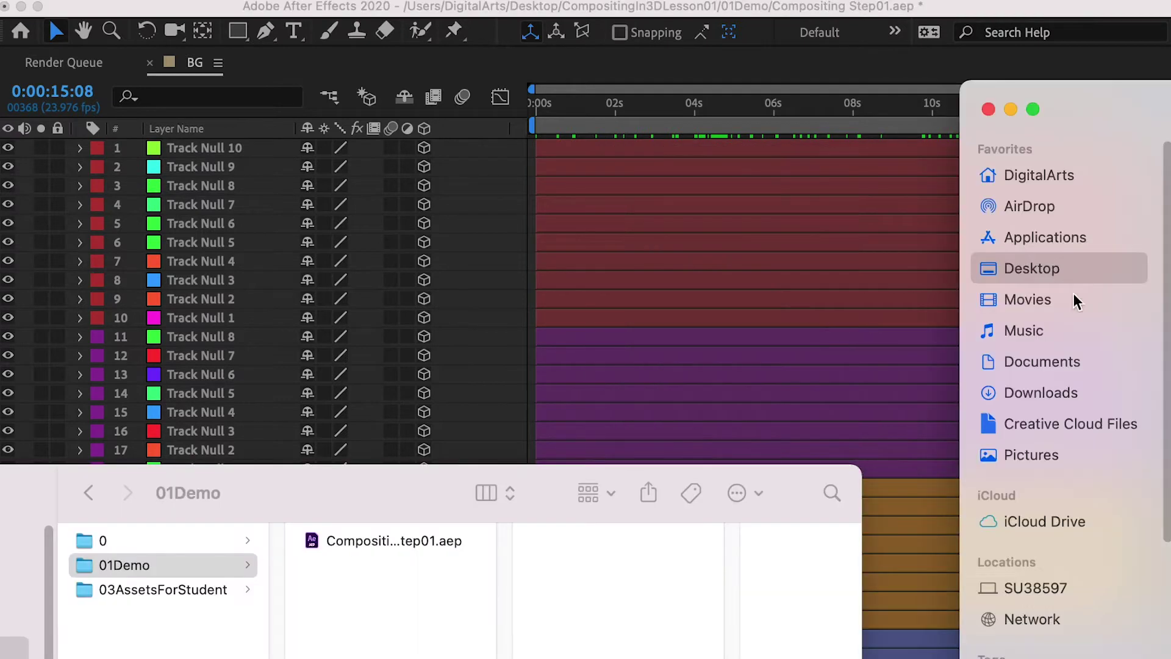
click(385, 562)
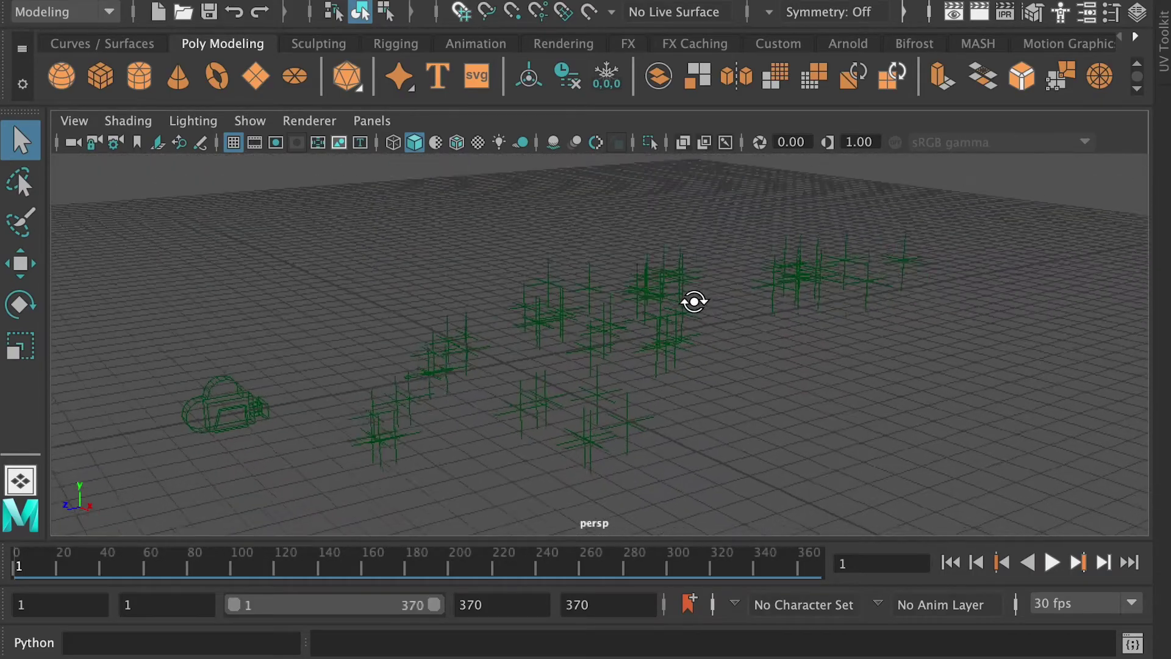
alt+right_drag(694, 301, 487, 301)
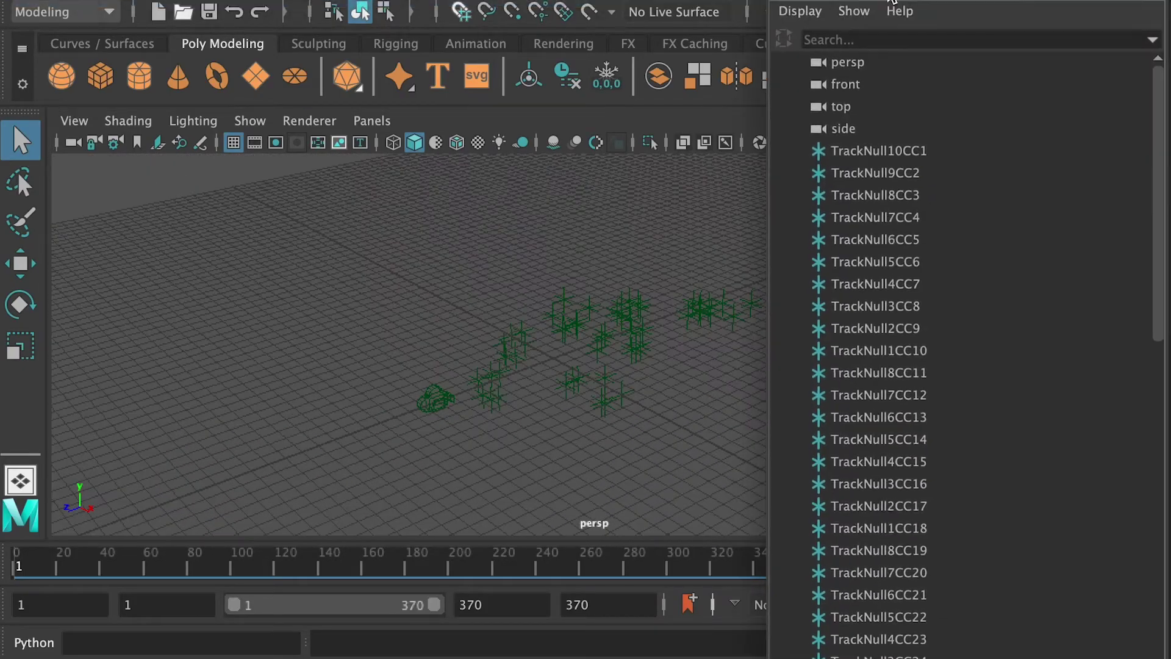
Step: Group all the track null locators, TrackNull10CC1 through TrackNull1CC53, and name the group TrackingMarkers
click(896, 153)
scroll(901, 550, down, 9)
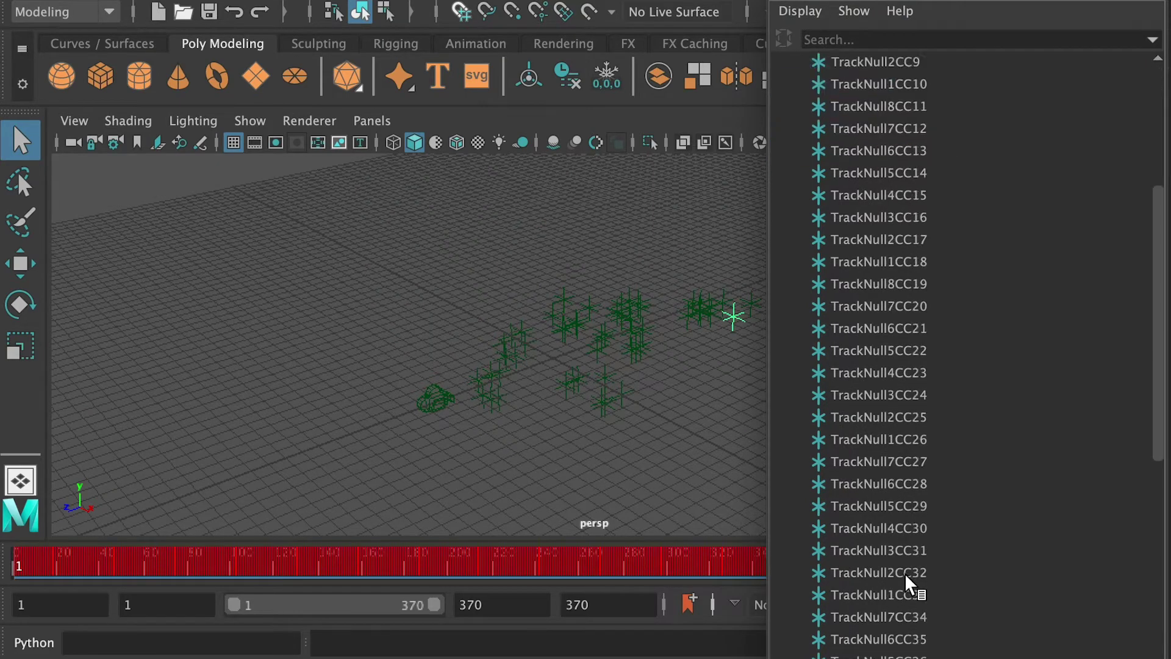
shift+click(878, 595)
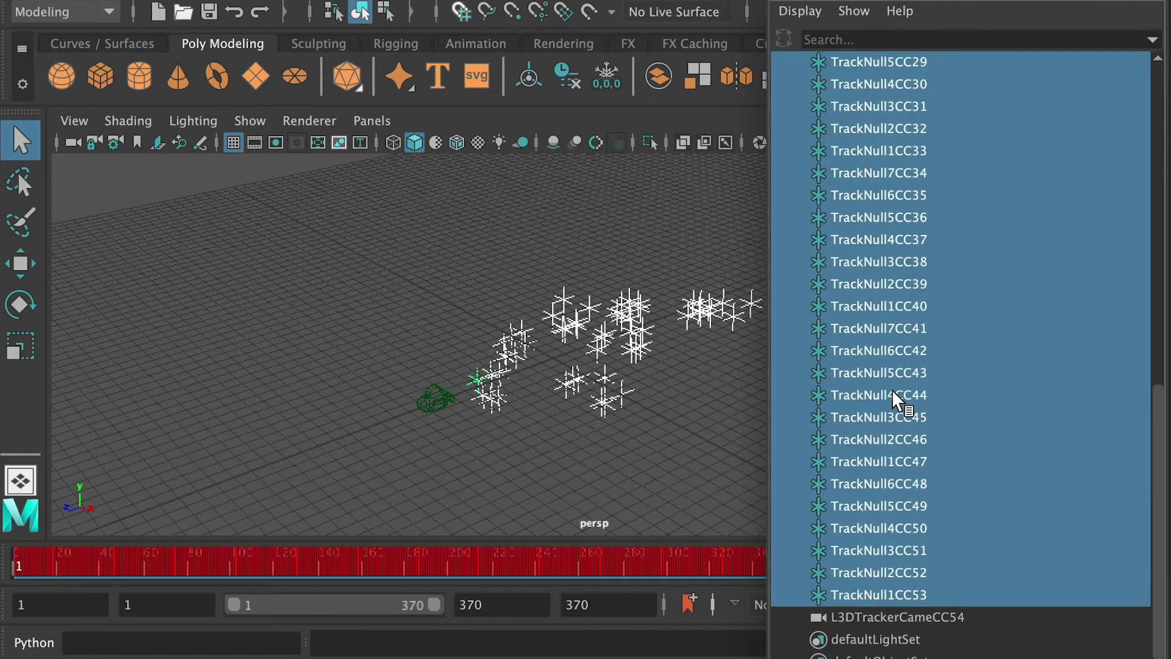
key(ctrl+g)
double_click(860, 177)
text(TrackingMarkers)
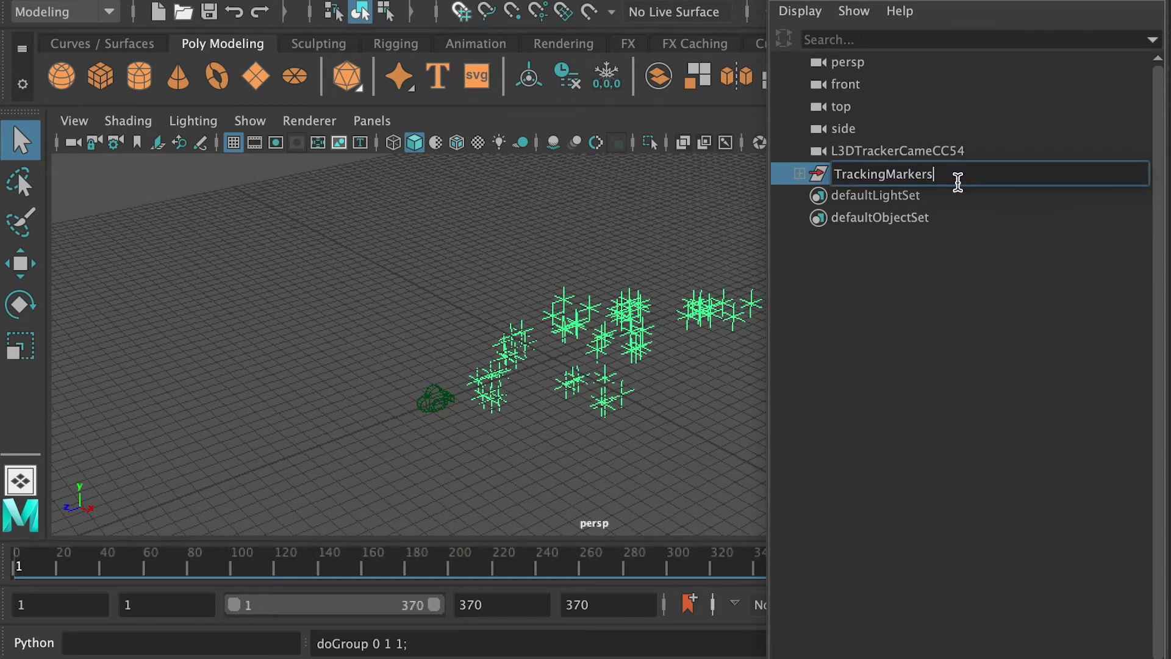
key(Return)
Step: Group the L3DTrackerCameCC54 camera with TrackingMarkers and name the new group Sc01
click(863, 150)
shift+click(871, 176)
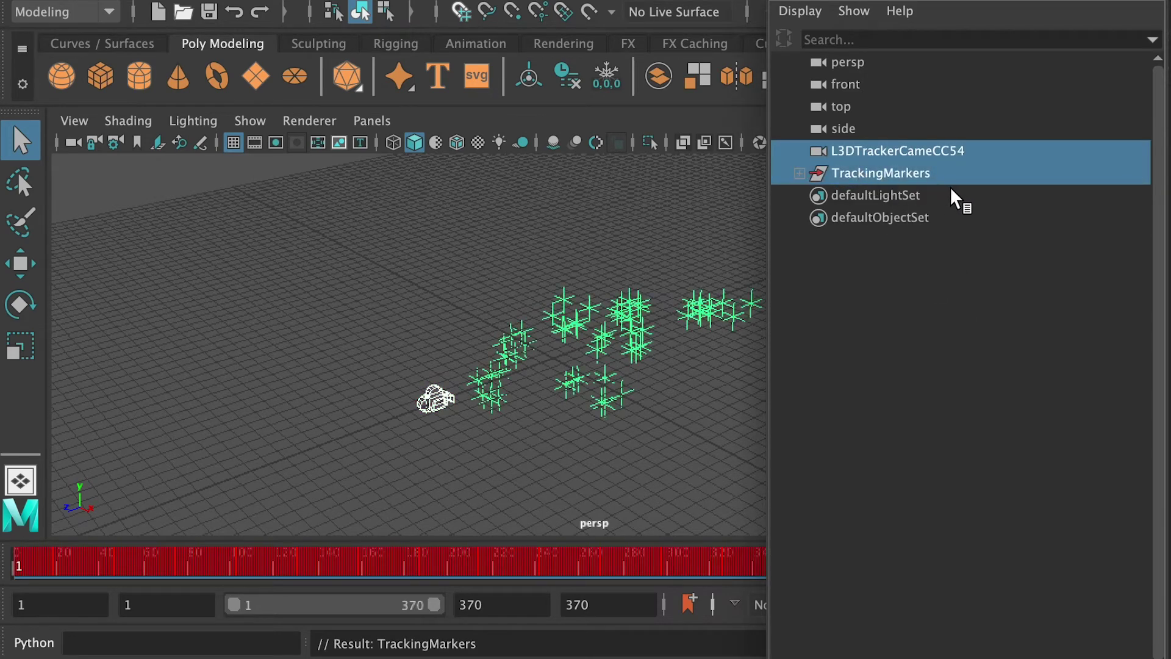
key(ctrl+g)
double_click(888, 153)
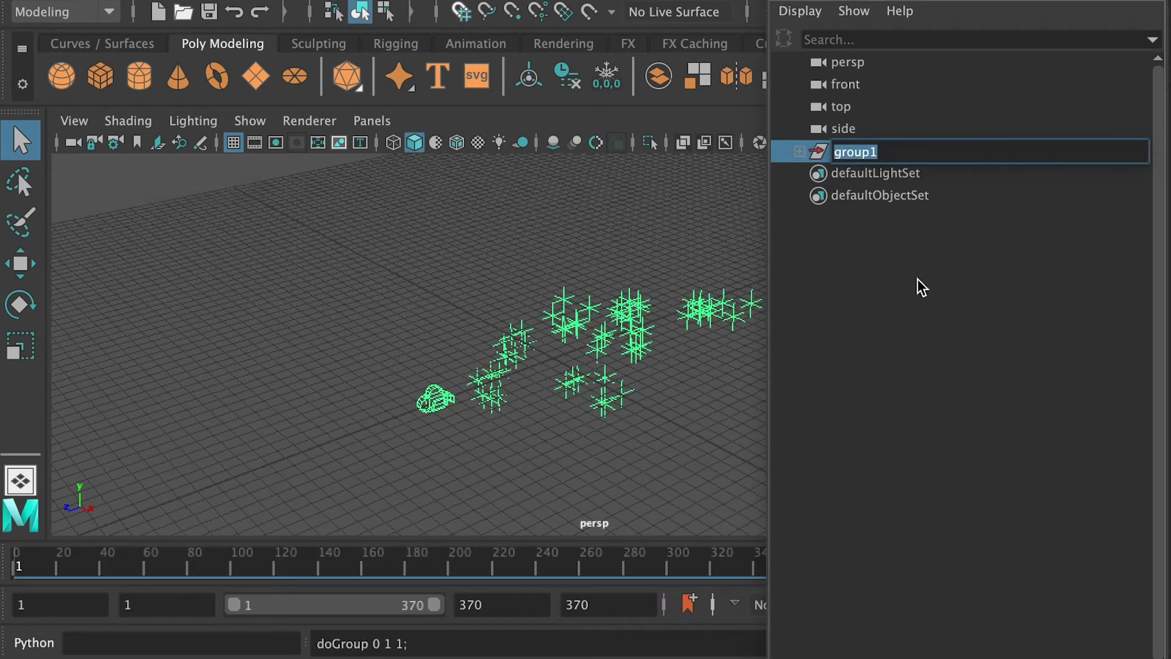
text(Sc01)
key(Return)
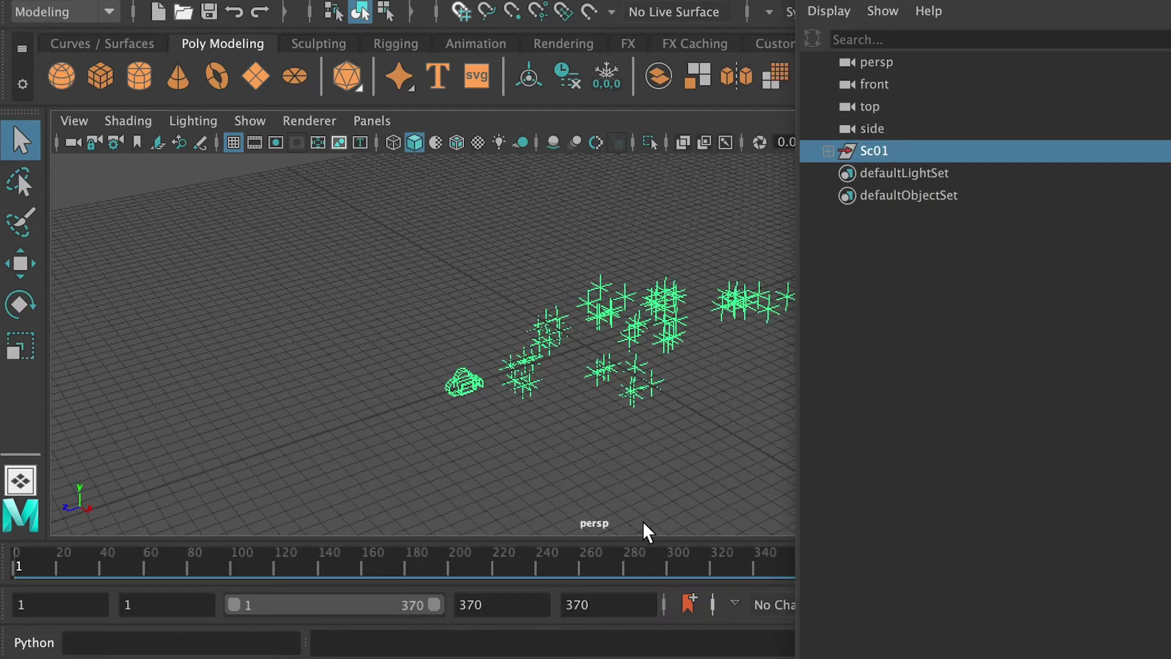
Step: Move the Sc01 group slightly down so the tracking markers line up with the ground grid
alt+drag(644, 525, 619, 522)
click(271, 10)
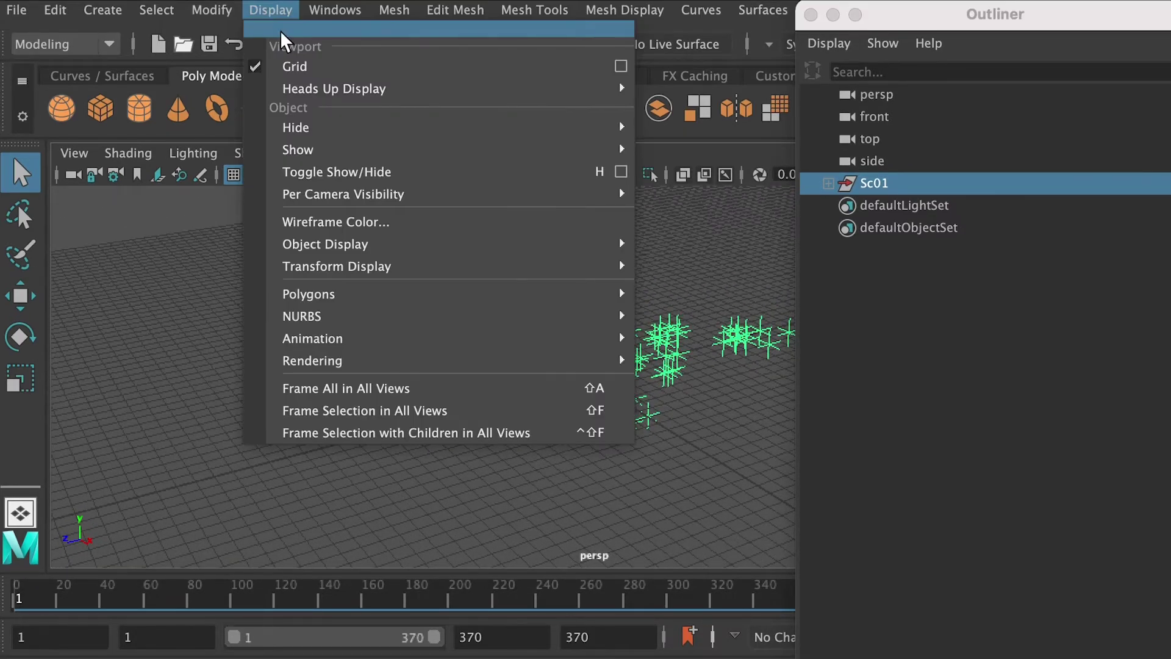
mouse_move(332, 89)
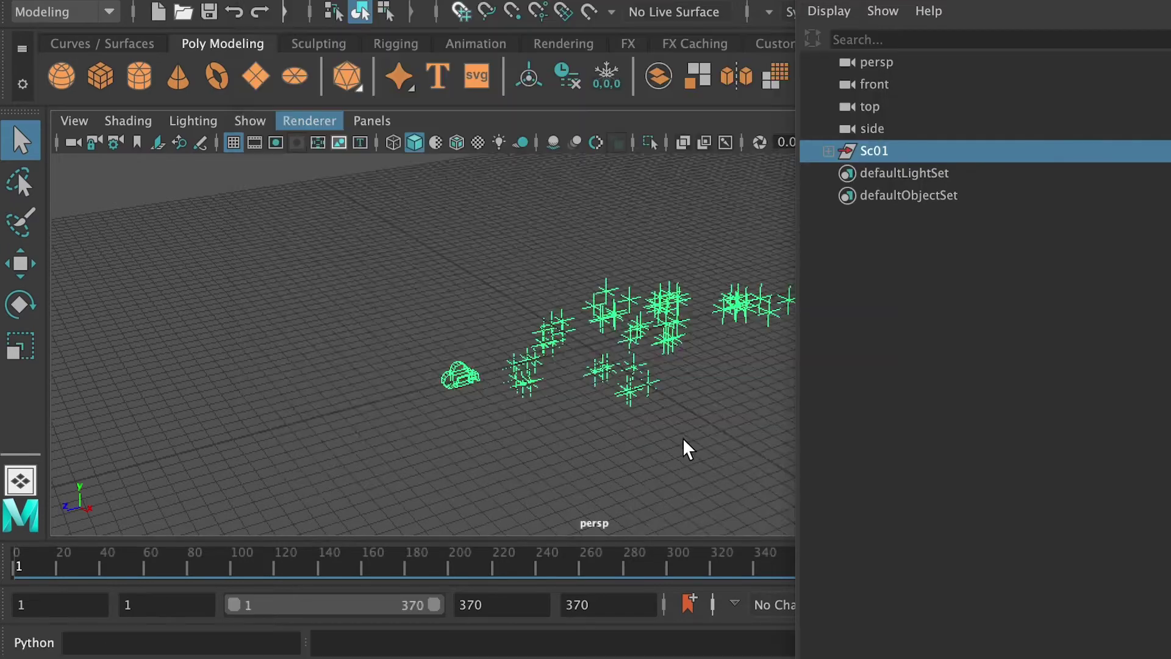
alt+drag(685, 447, 436, 269)
key(e)
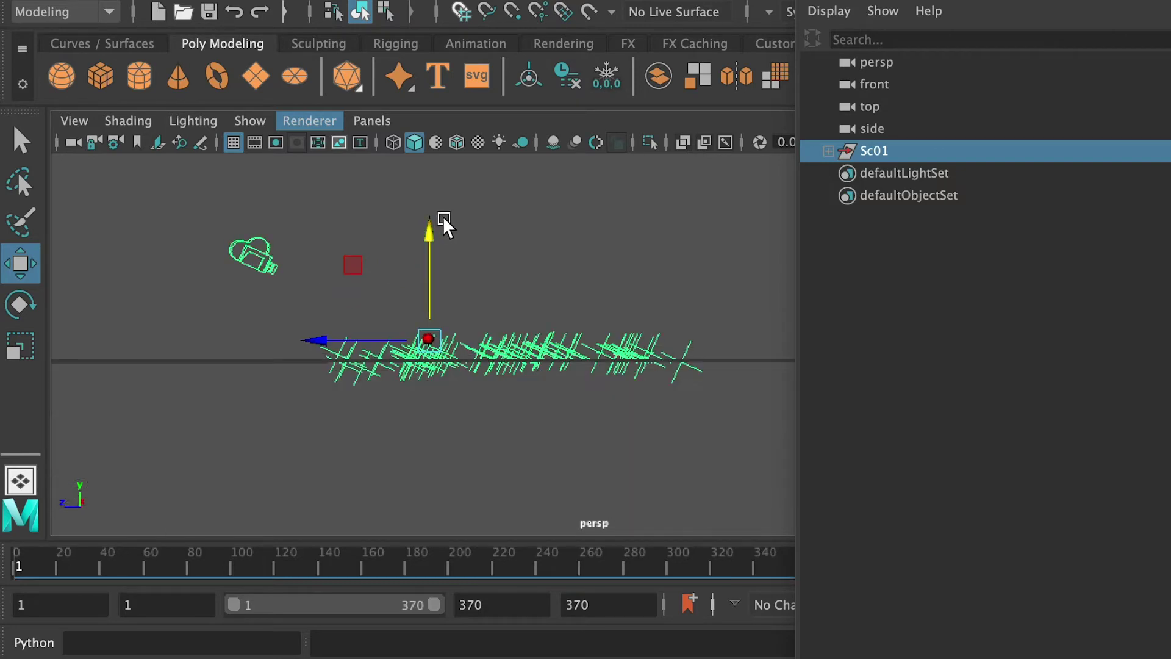
drag(433, 226, 433, 229)
click(434, 237)
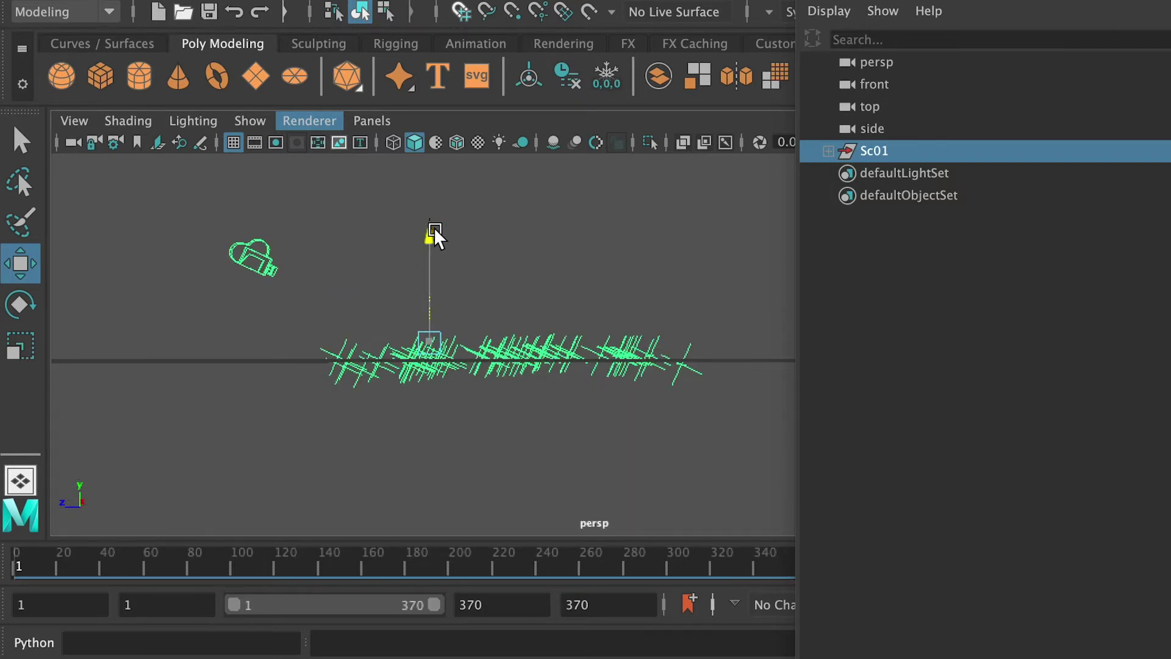
Step: Split the view into two side-by-side panes, look through L3DTrackerCameCC54 beside the perspective view, and scrub the animation
alt+drag(433, 227, 605, 400)
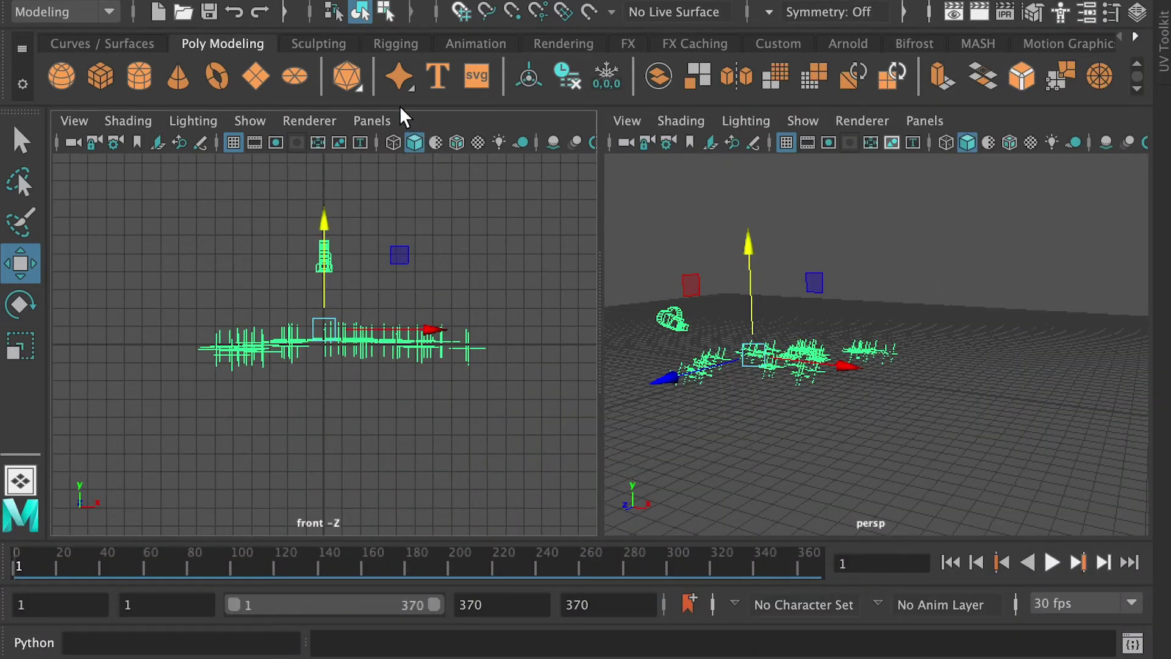
click(373, 116)
mouse_move(393, 143)
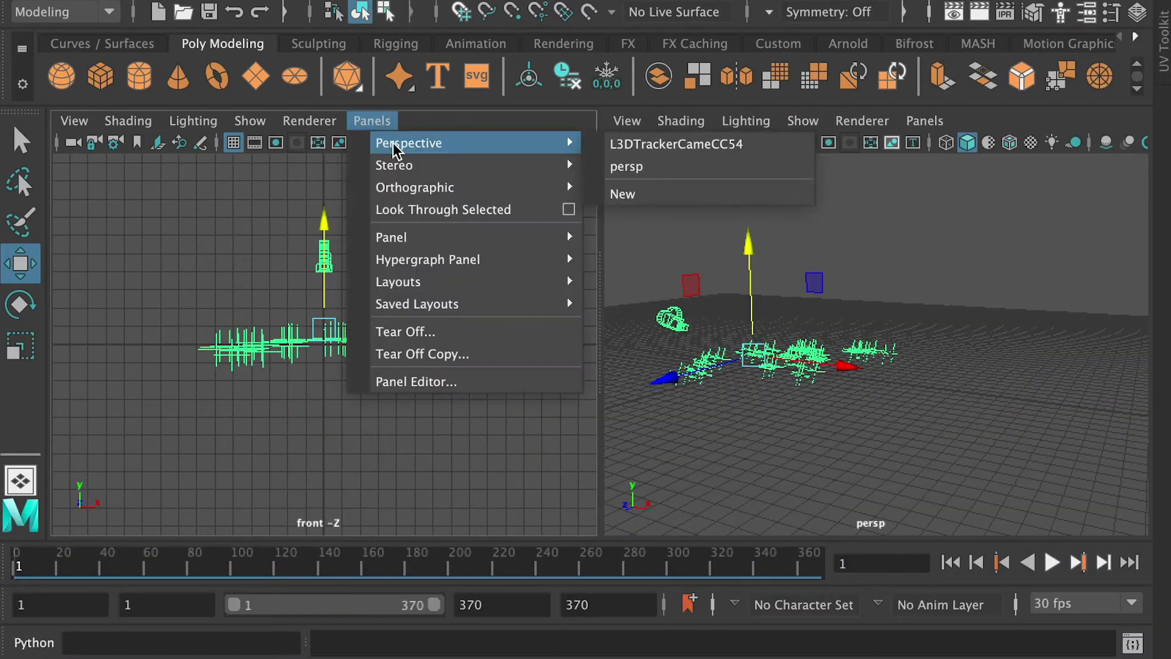
click(642, 146)
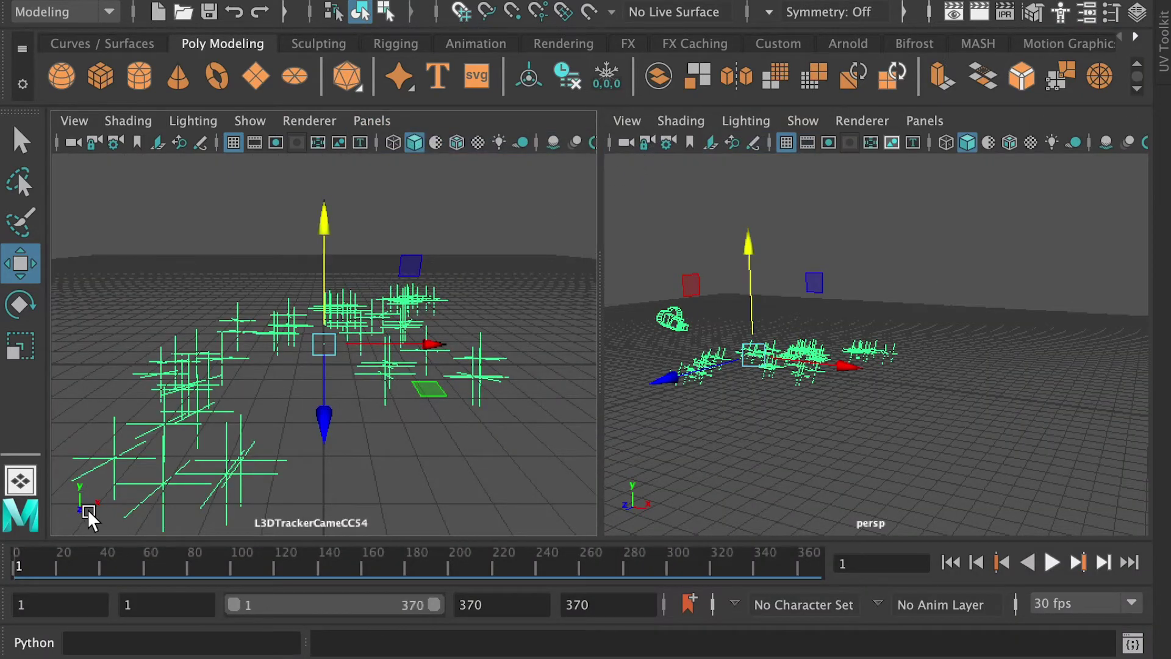
drag(21, 565, 177, 574)
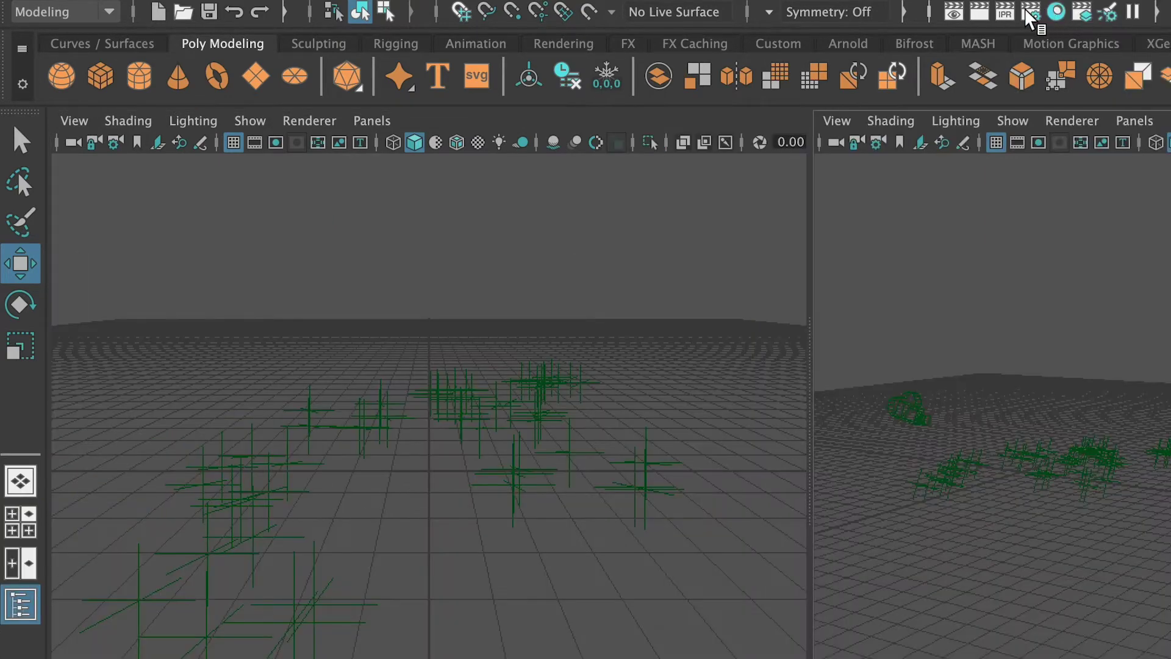
Step: Open the render settings and set the renderer to Arnold Renderer
click(1025, 11)
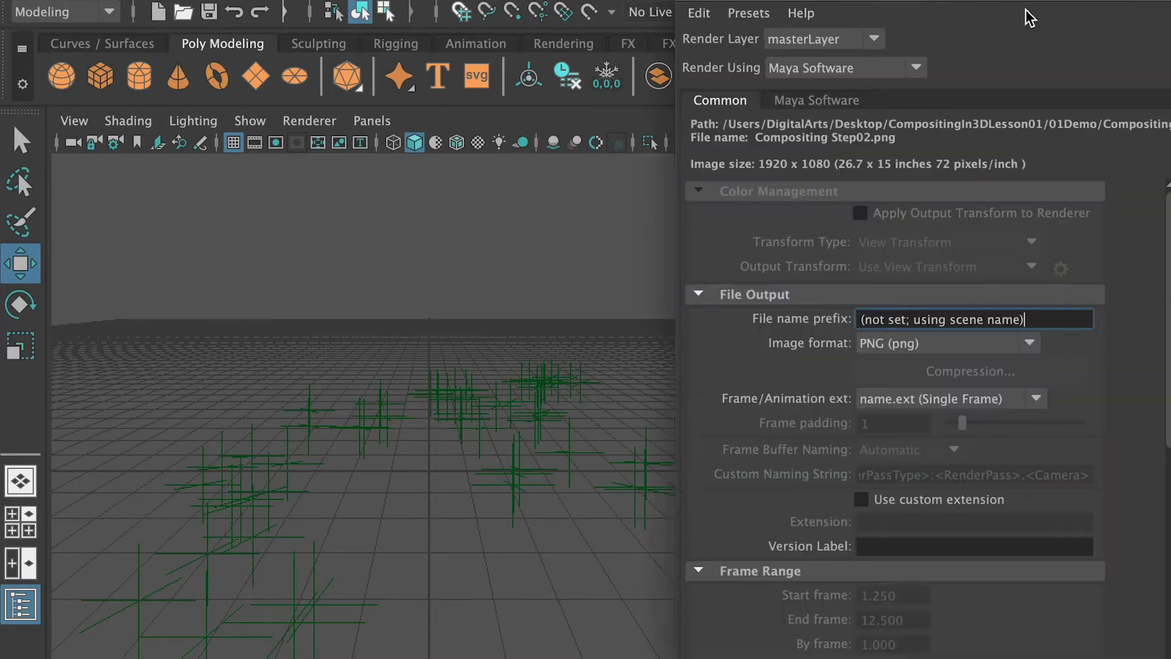
click(824, 36)
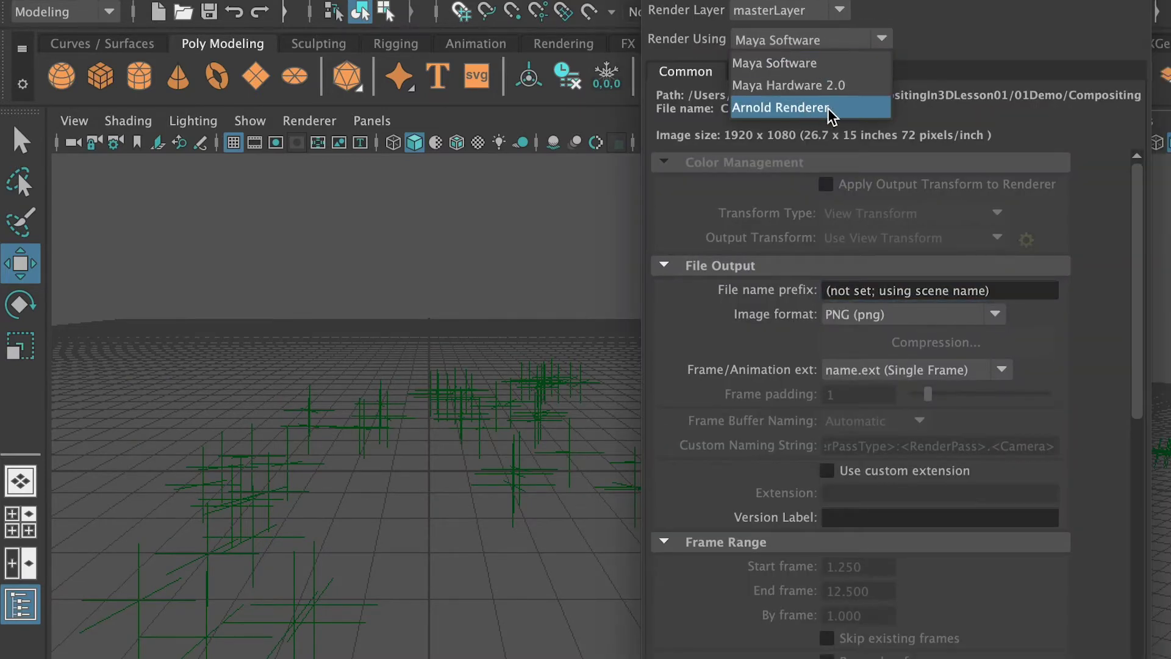
click(807, 108)
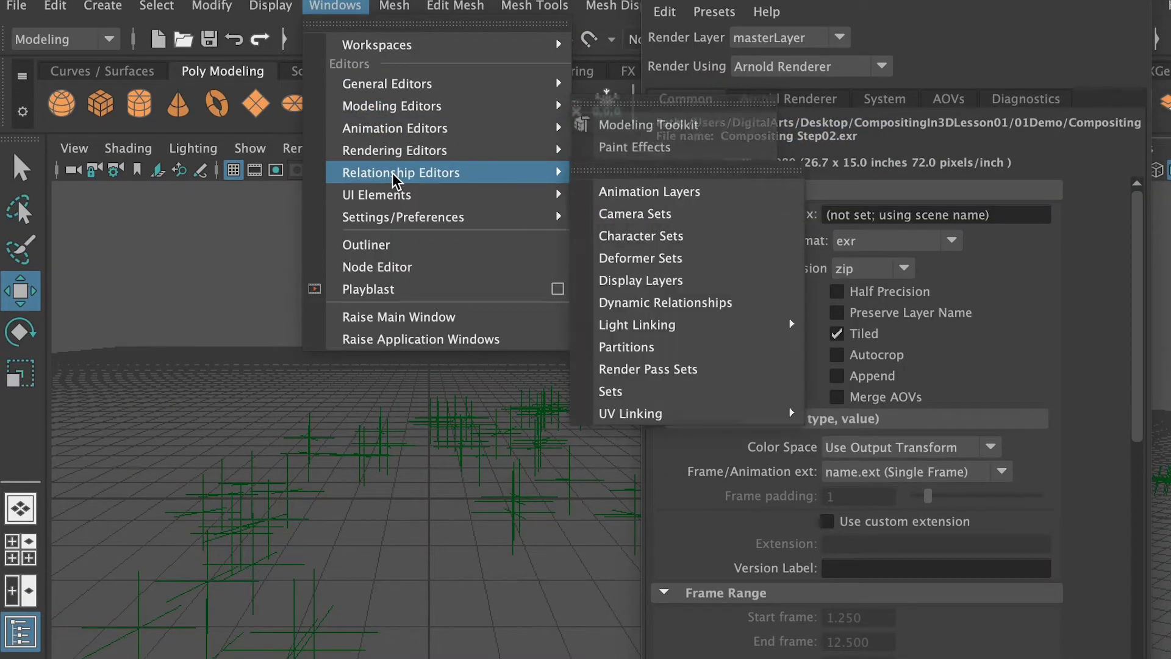
Step: Open the Plug-in Manager and search for the mtoa plug-in
mouse_move(404, 217)
click(706, 382)
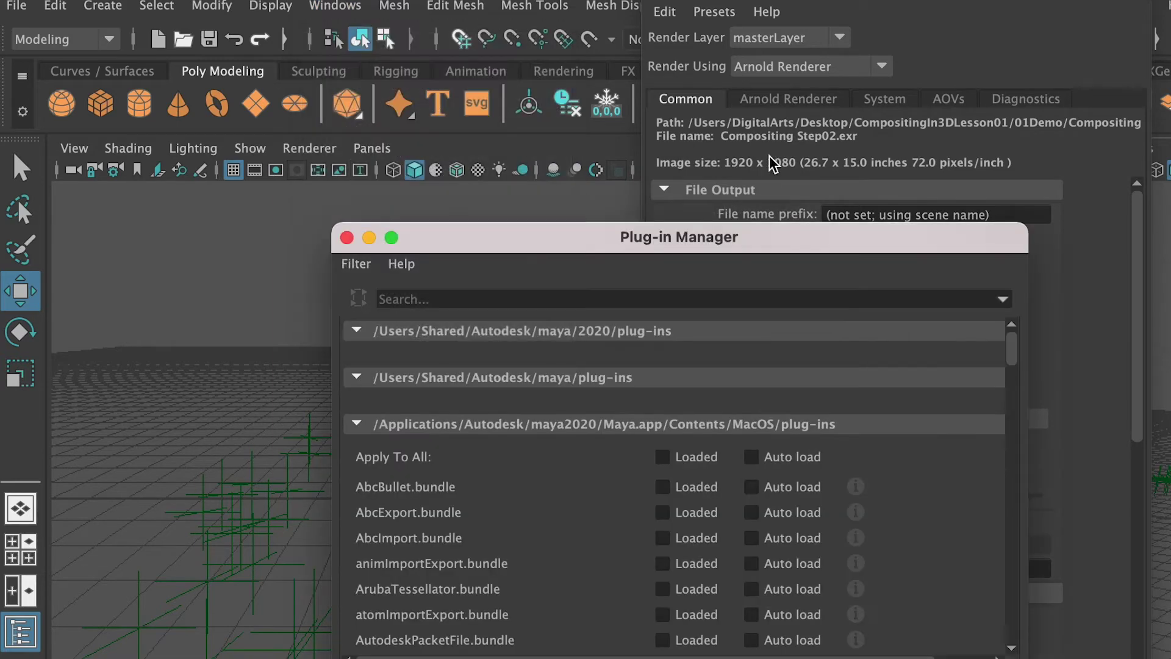
click(434, 164)
text(mtoa)
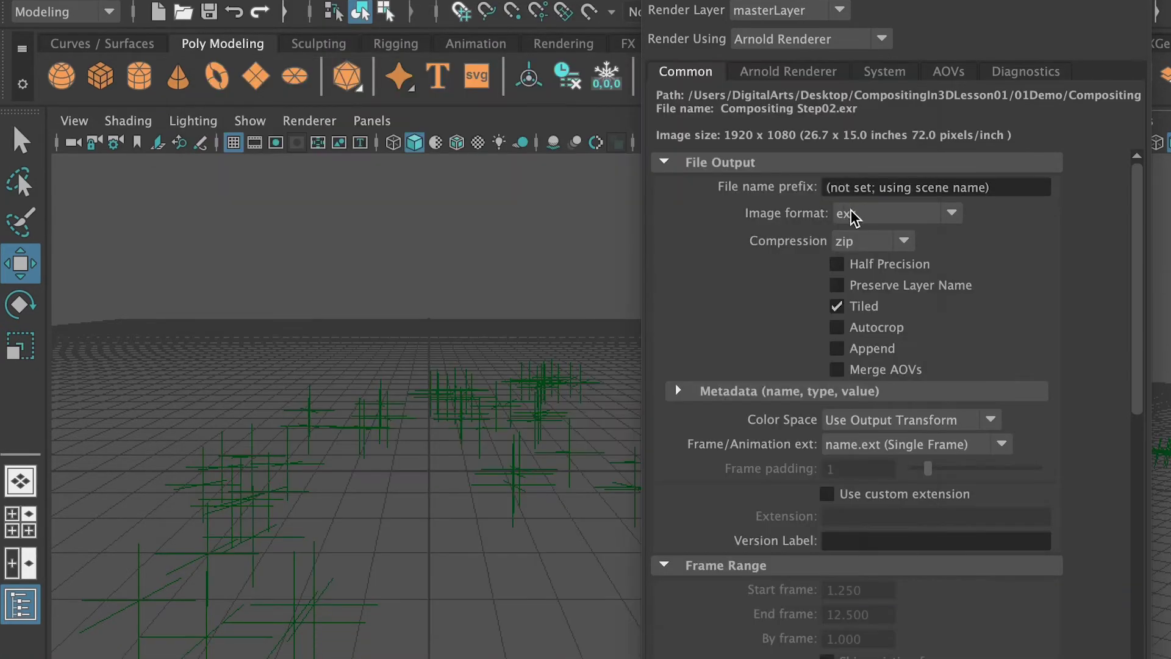
Step: Set the render image format to jpeg, check that the image size preset is HD_1080, and close the render settings
click(860, 242)
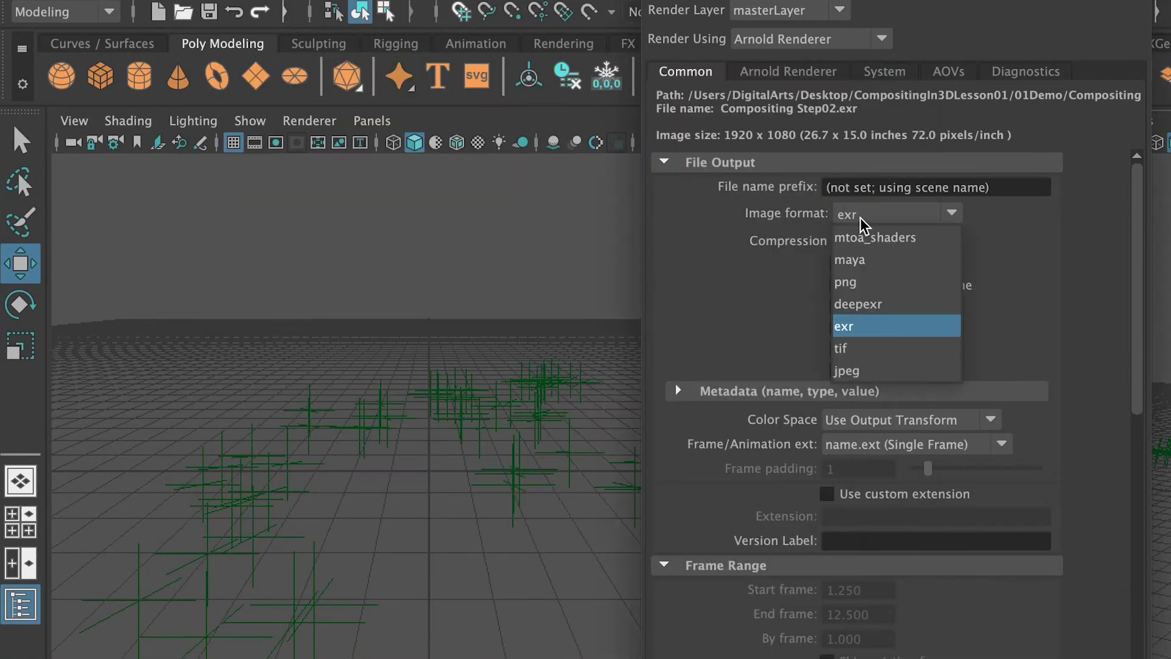
click(881, 371)
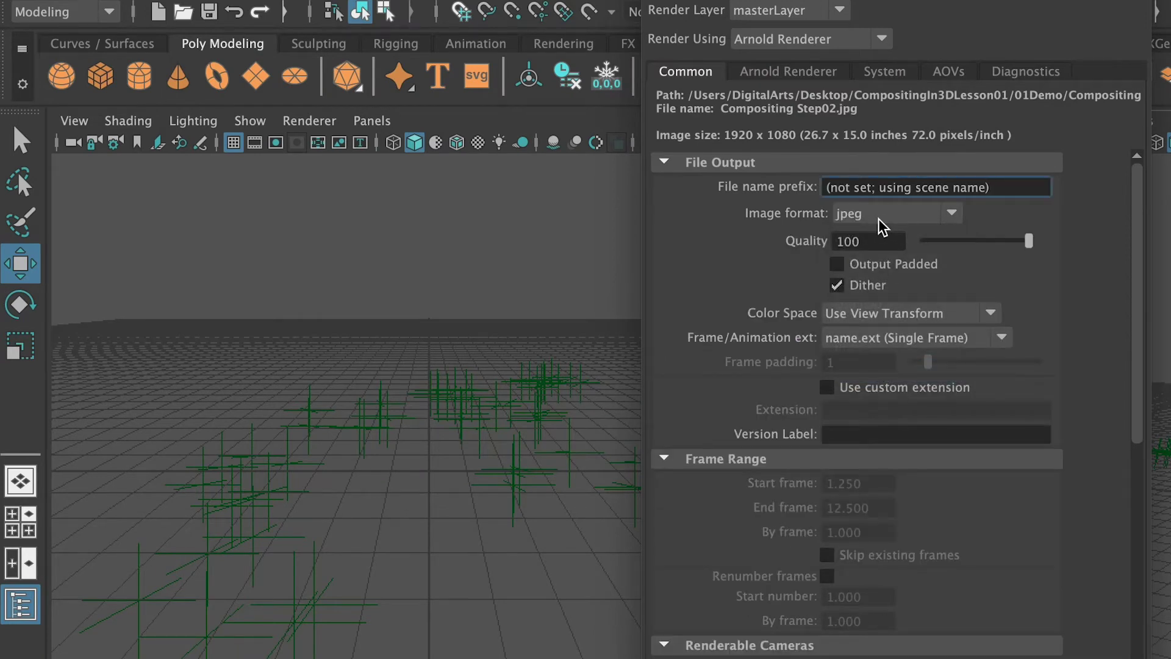
scroll(970, 347, down, 6)
click(846, 367)
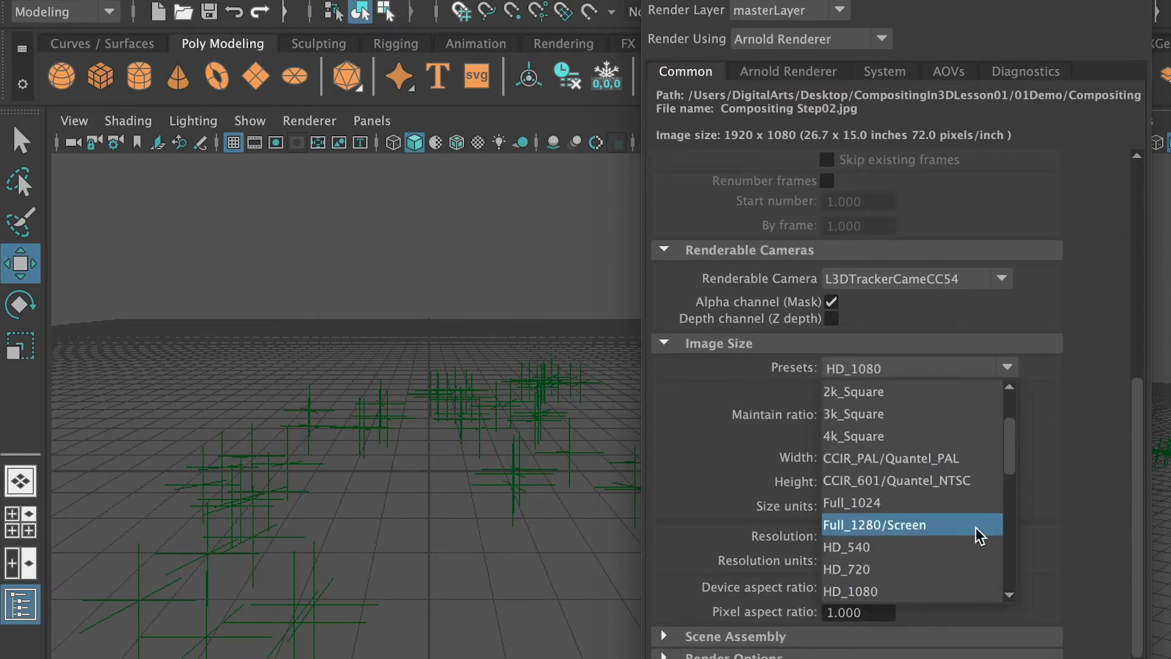
key(Escape)
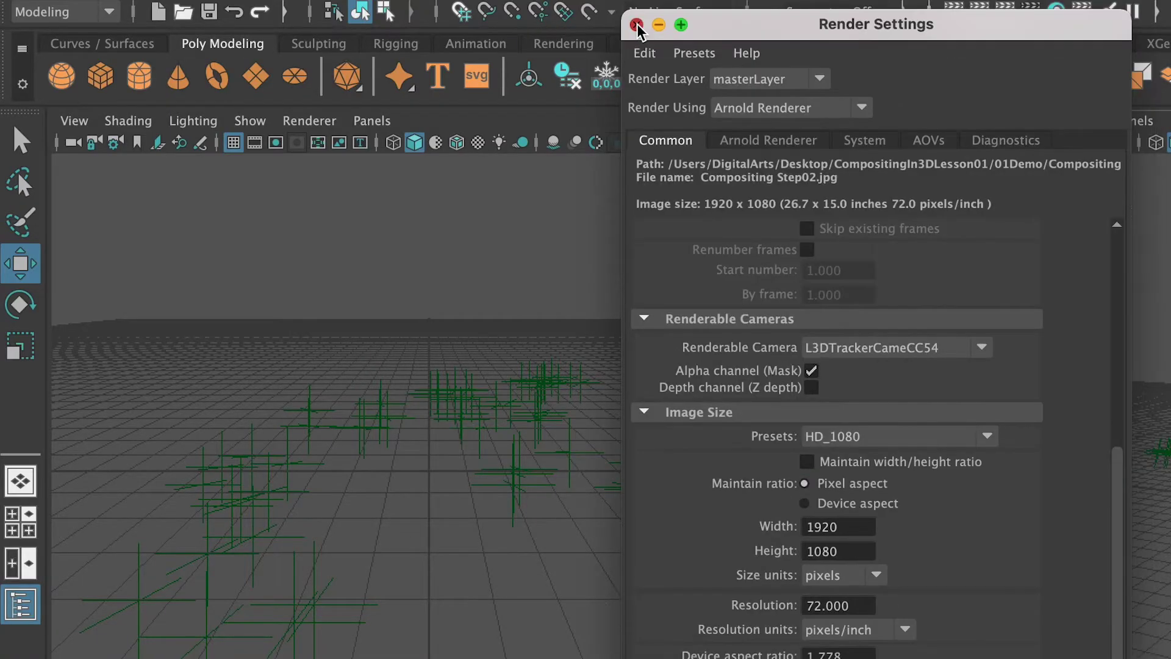
click(637, 25)
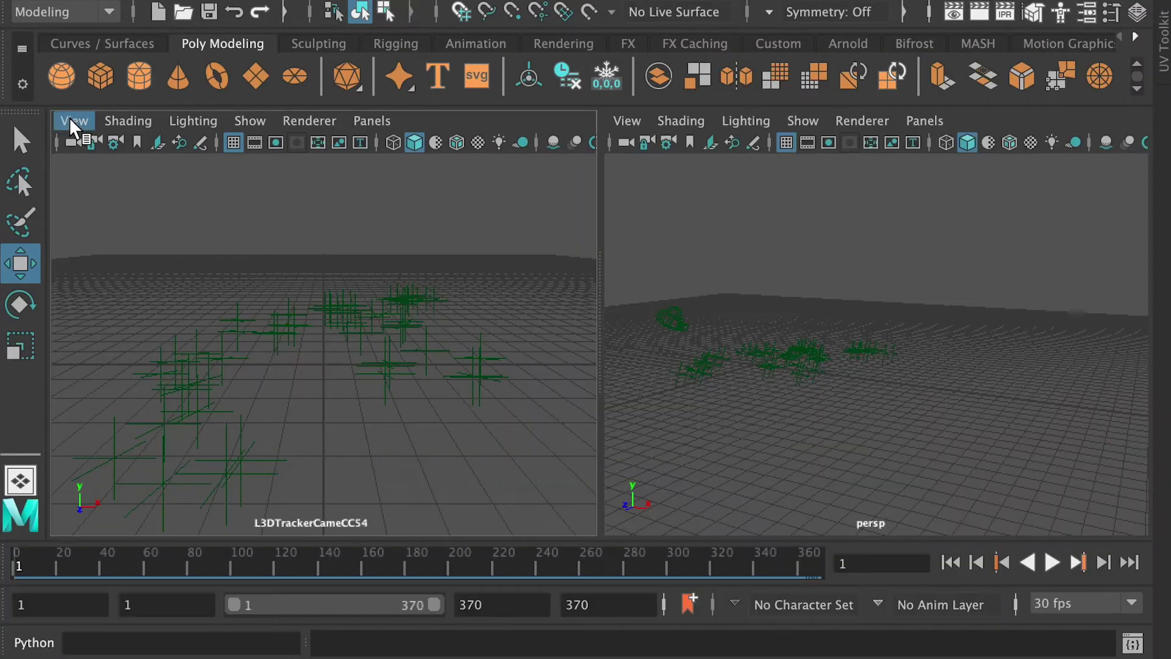
Step: Display the resolution gate in the L3DTrackerCameCC54 view, scrub the timeline, and maximize the perspective view
click(72, 119)
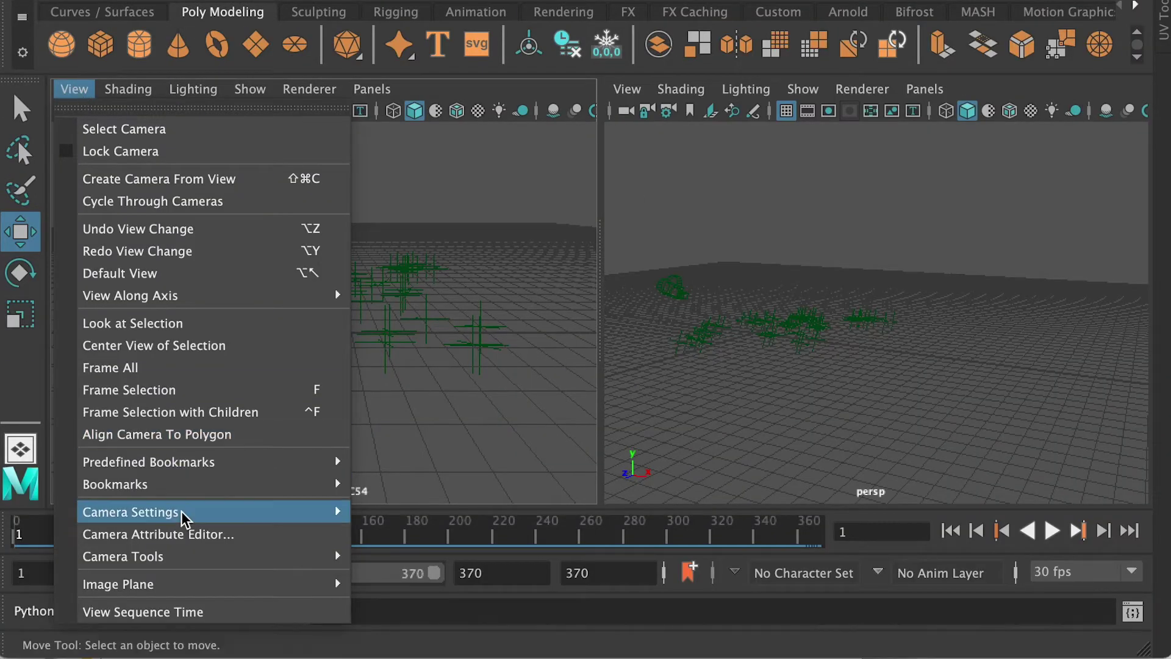
mouse_move(259, 551)
click(459, 620)
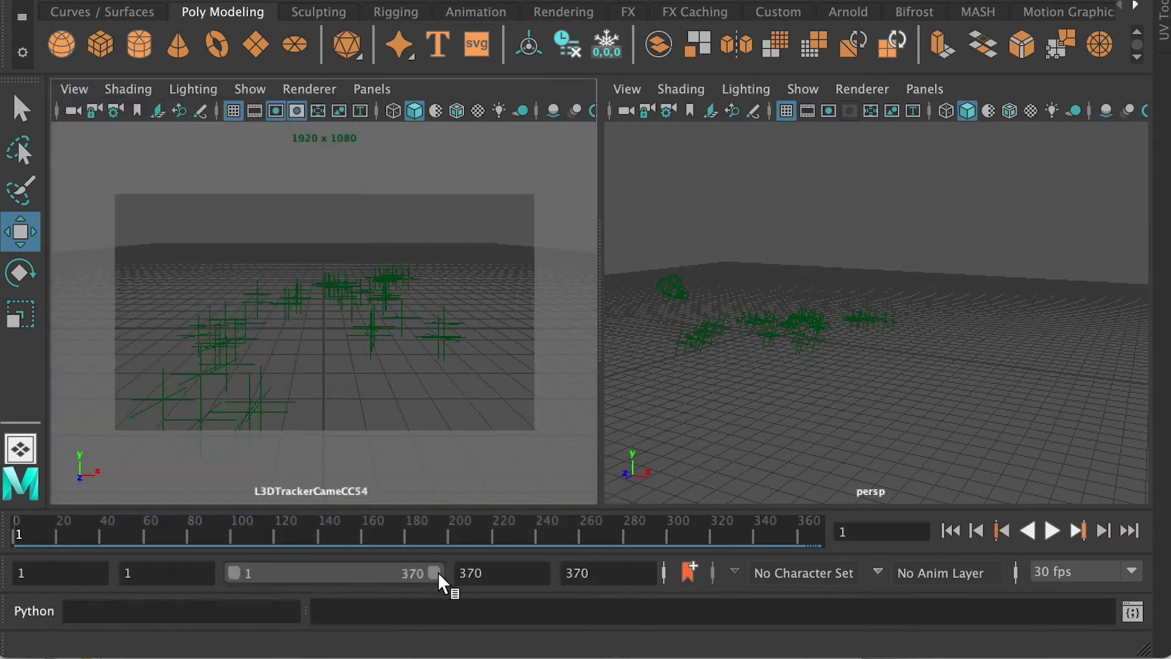
drag(30, 562, 134, 565)
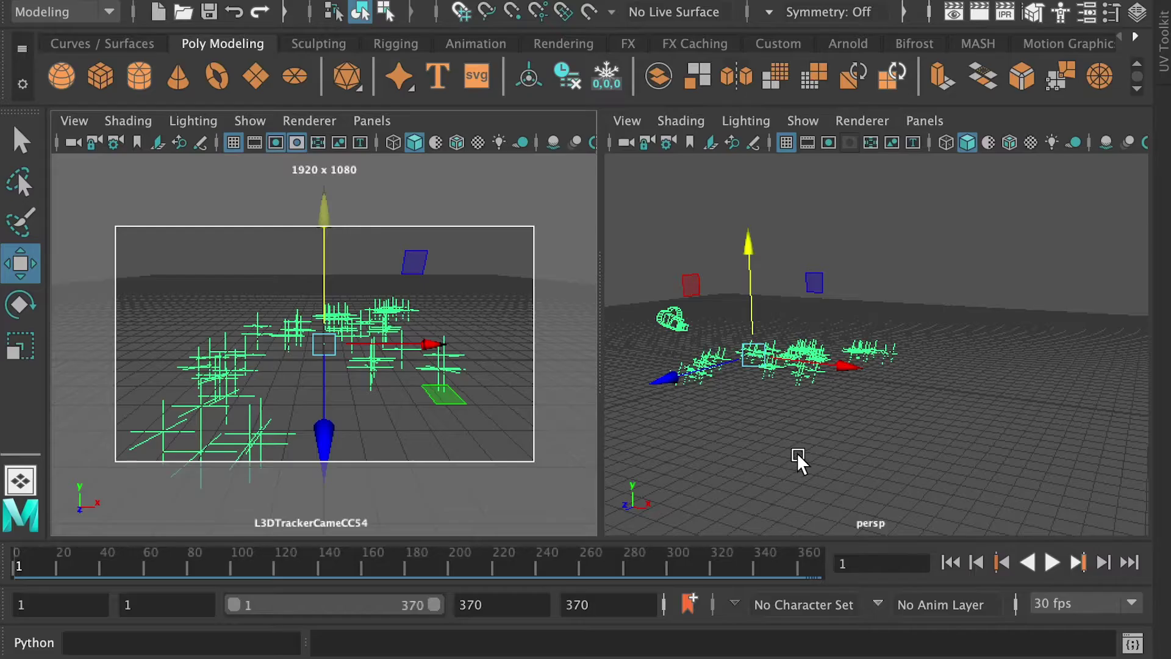
key(space)
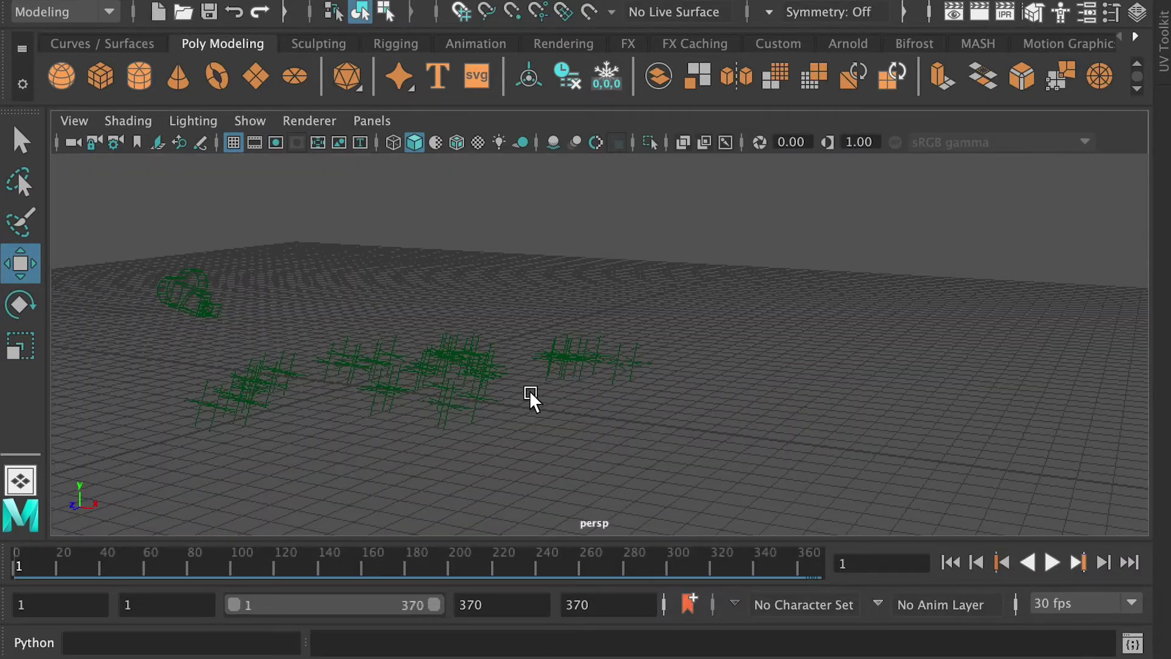
Step: Import SciFicBuildings2.obj from the 3D-Models folder into the Maya scene
key(super+Tab)
click(562, 485)
click(695, 505)
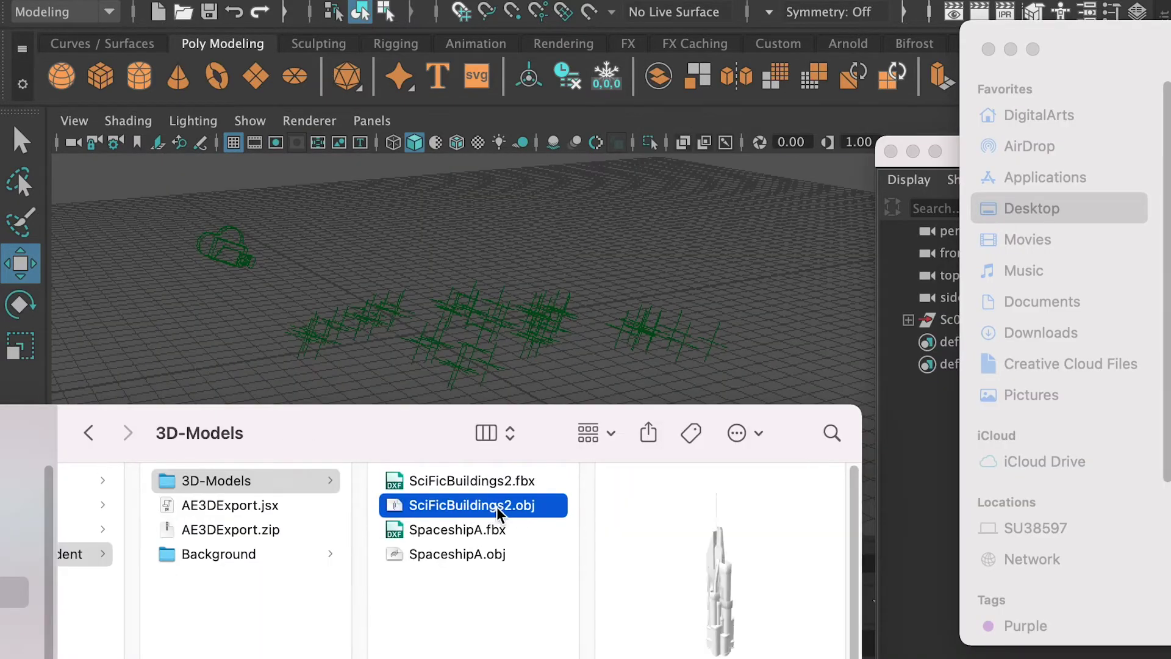
drag(496, 506, 513, 294)
click(537, 240)
Step: Select BuildingA through BuildingG and move them together along X, clear of the tracker nulls
click(1000, 343)
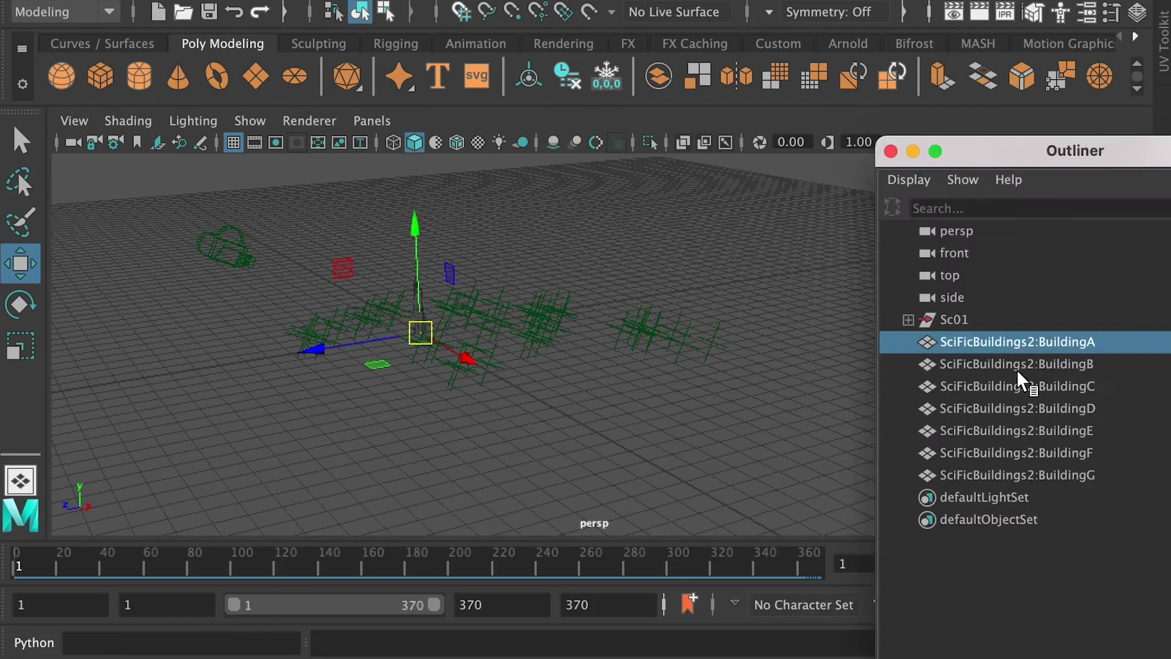
shift+click(1012, 474)
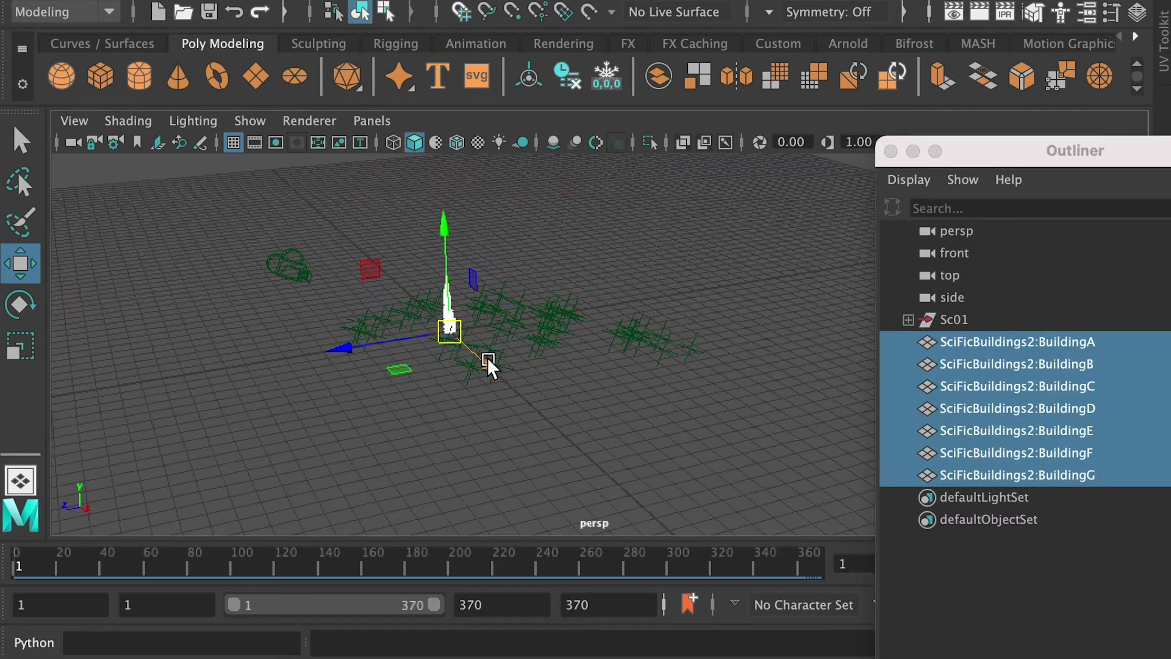
drag(487, 360, 786, 479)
Step: Examine the shapes and relative sizes of BuildingA and BuildingB up close in the perspective view
click(1006, 342)
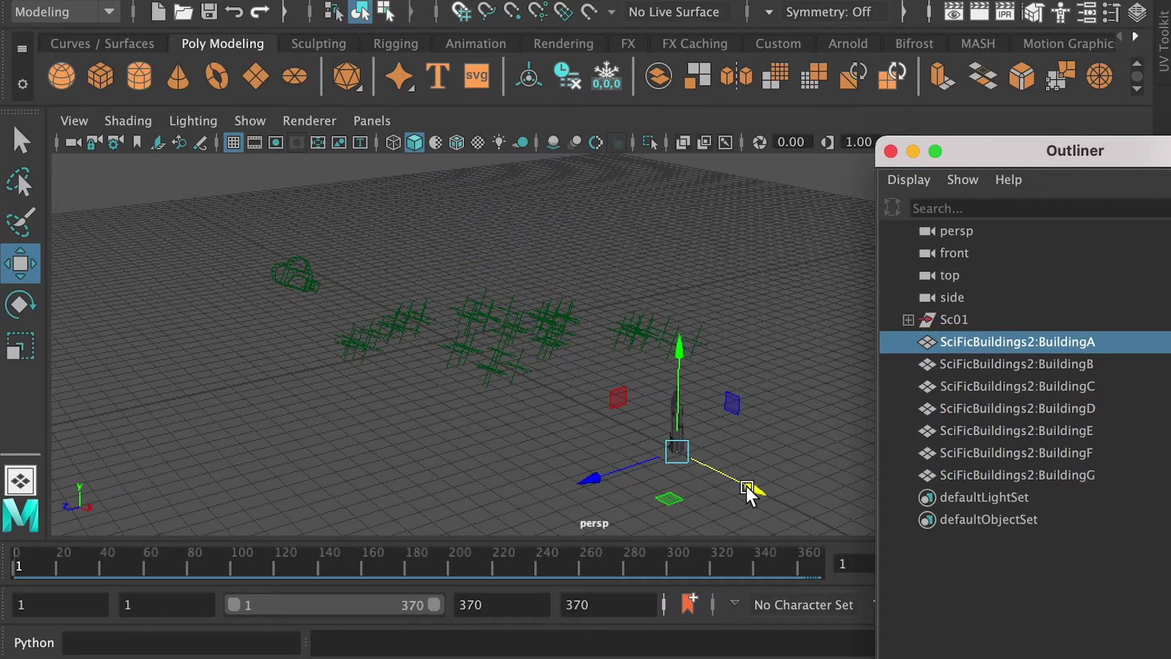
key(f)
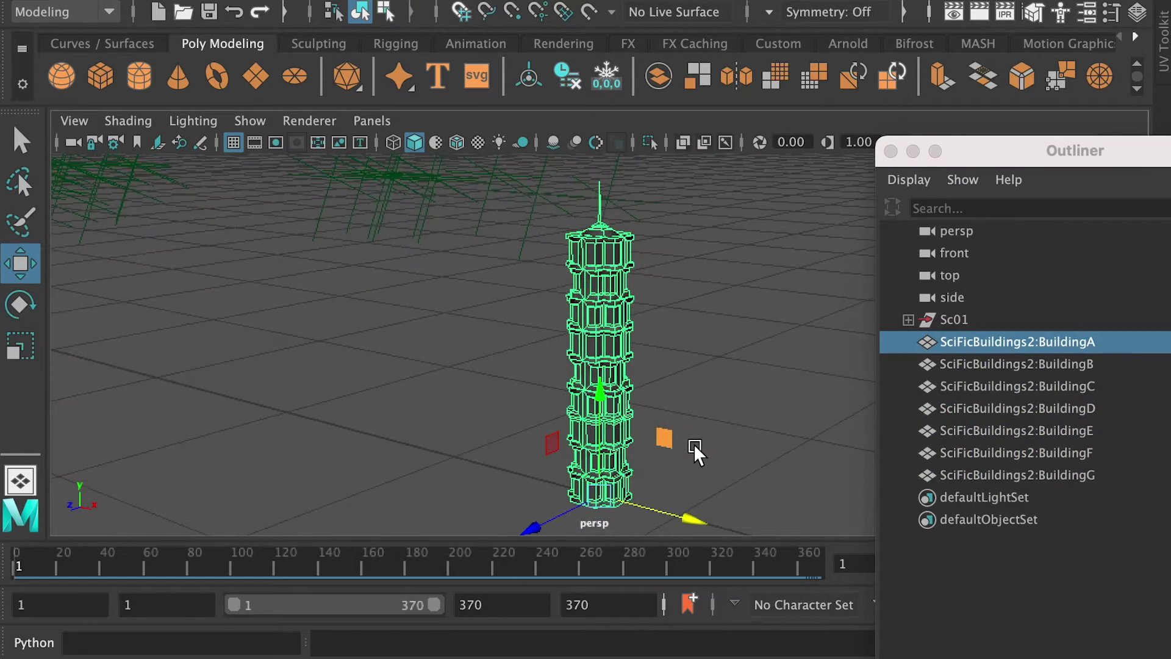
click(720, 425)
scroll(720, 425, down, 3)
click(1015, 363)
scroll(747, 438, down, 2)
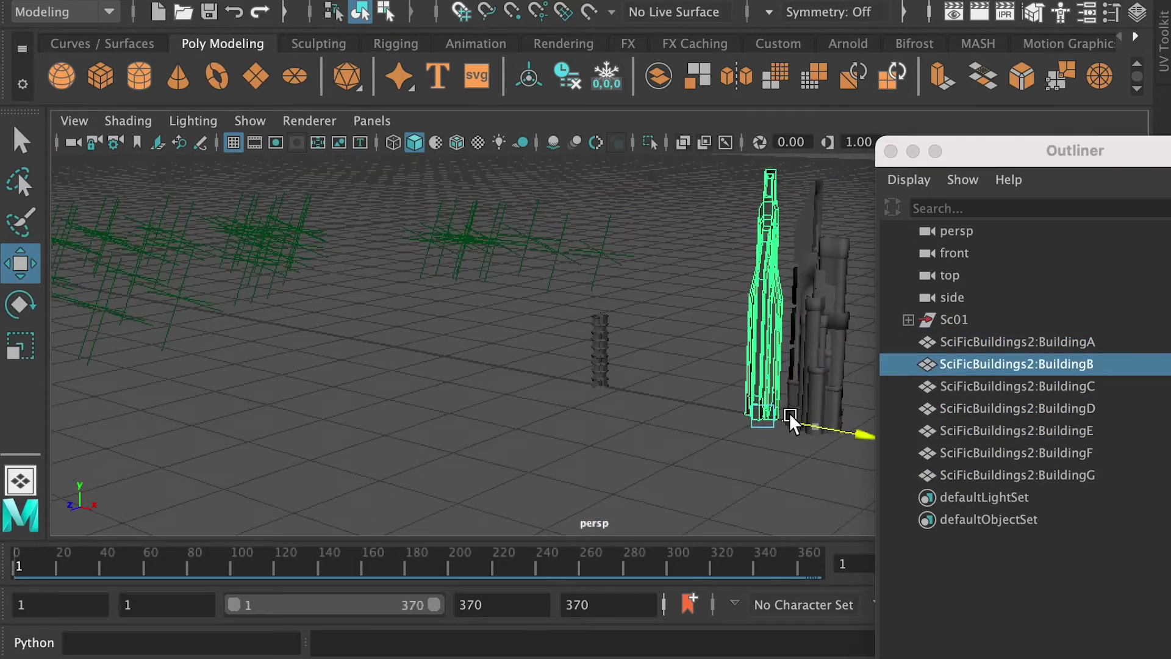
drag(789, 414, 749, 405)
key(f)
click(657, 394)
alt+drag(657, 393, 687, 417)
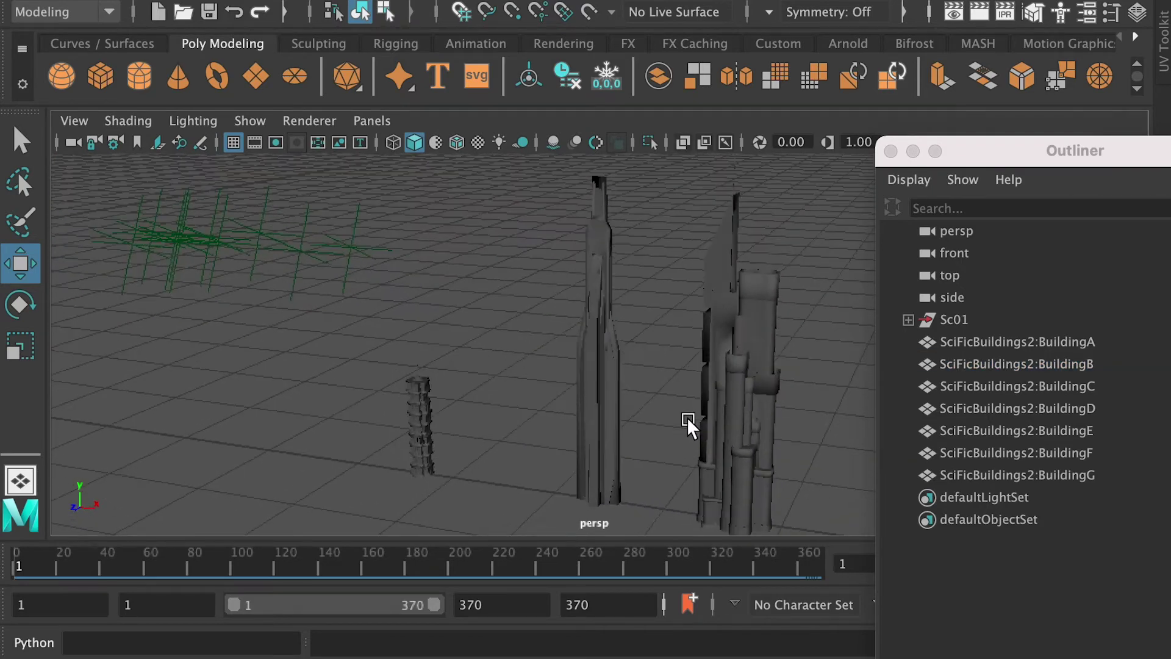
alt+right_drag(687, 417, 566, 405)
Step: Move BuildingB onto the nearest tracker nulls beside the camera
alt+drag(872, 390, 734, 317)
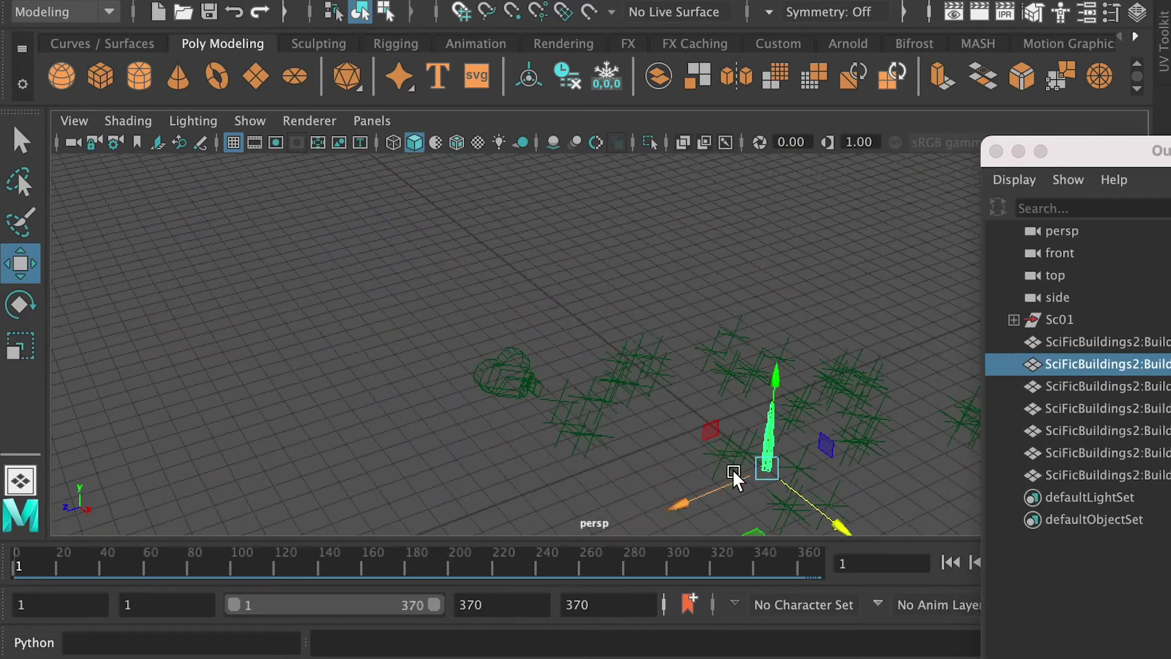
scroll(682, 484, down, 2)
drag(733, 475, 535, 460)
key(f)
Step: Scale BuildingB up uniformly, checking its size through the L3DTrackerCameCC54 camera view
key(r)
drag(641, 463, 717, 465)
key(space)
key(space)
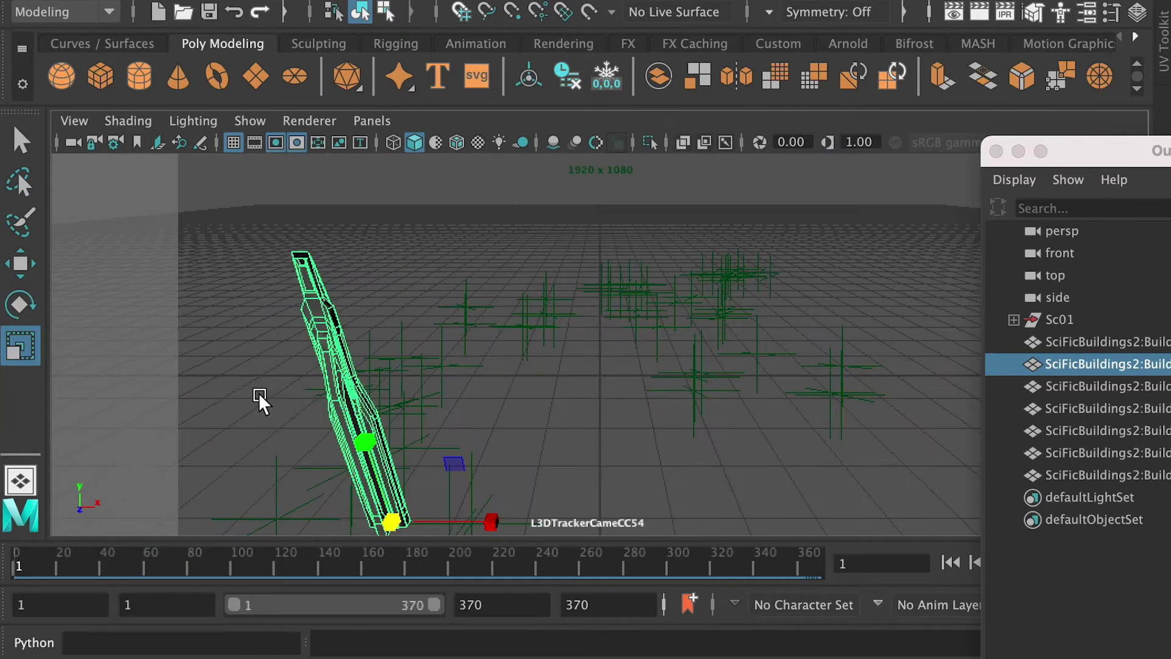
key(space)
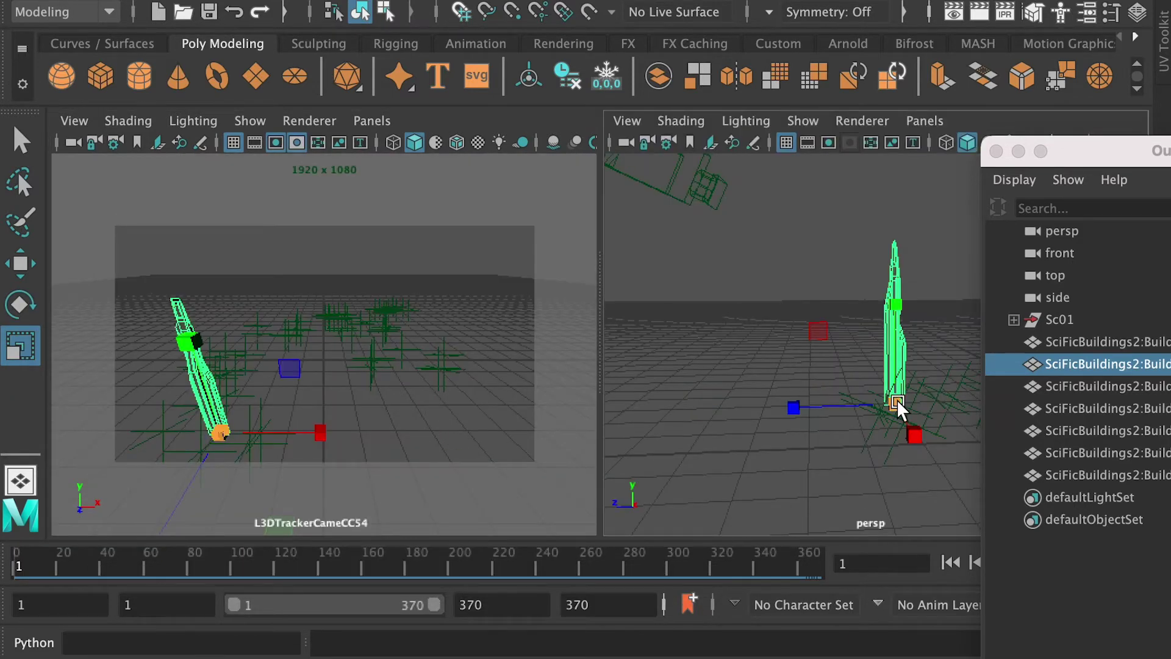
drag(897, 399, 961, 413)
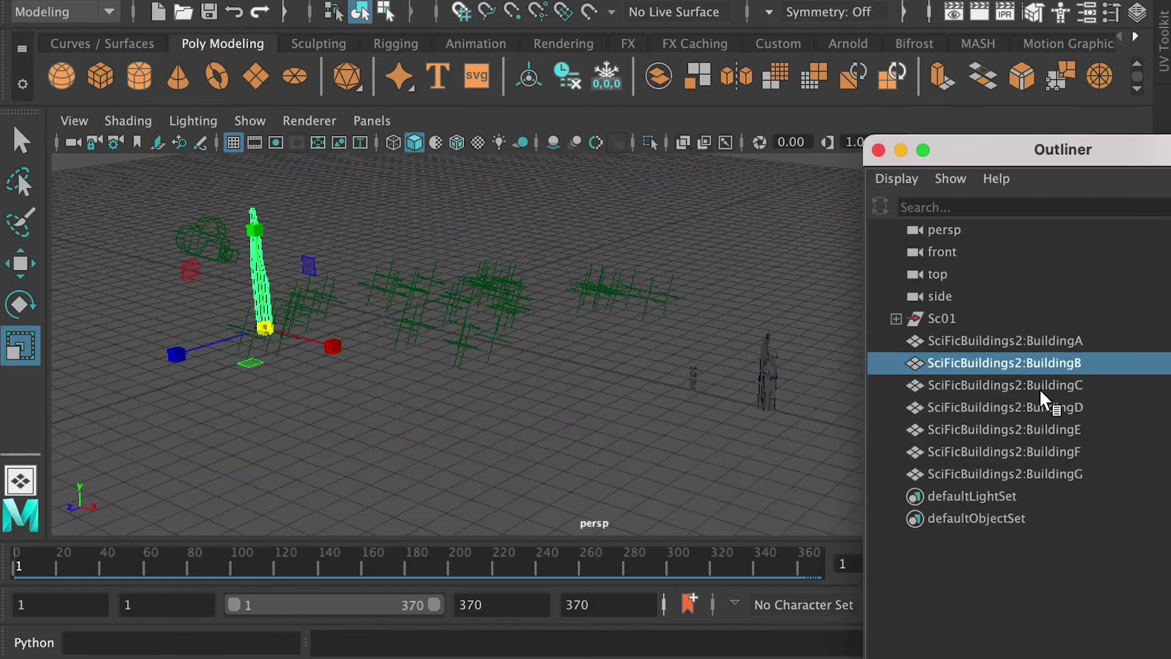
Step: Move BuildingC along X onto the right-hand tracker nulls, opposite BuildingB
click(1041, 385)
key(w)
drag(812, 417, 583, 368)
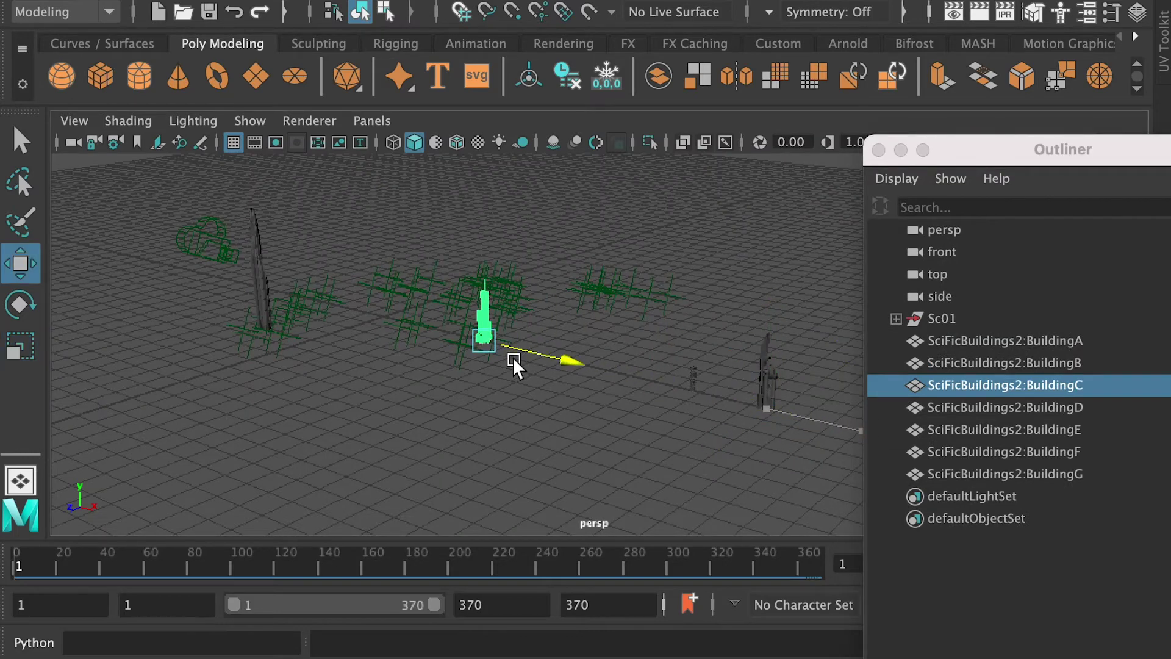
drag(513, 358, 514, 355)
key(f)
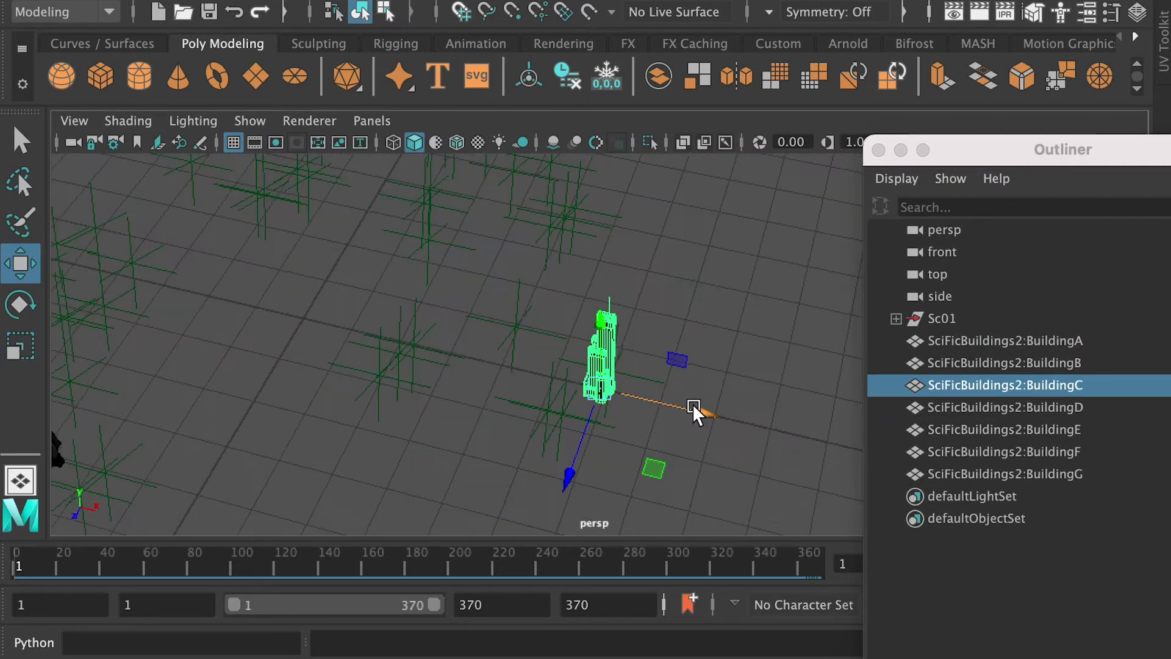
drag(693, 404, 587, 397)
Step: Scale BuildingC uniformly so it suits the framing of the tracker camera view
key(r)
key(f)
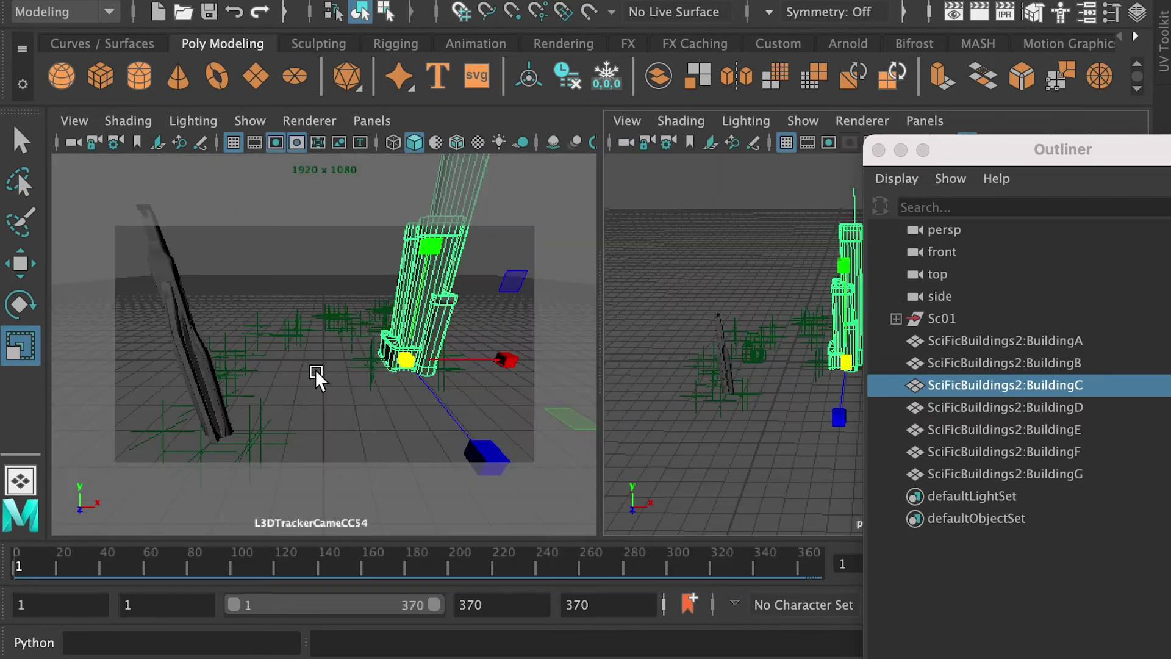
drag(413, 354, 302, 340)
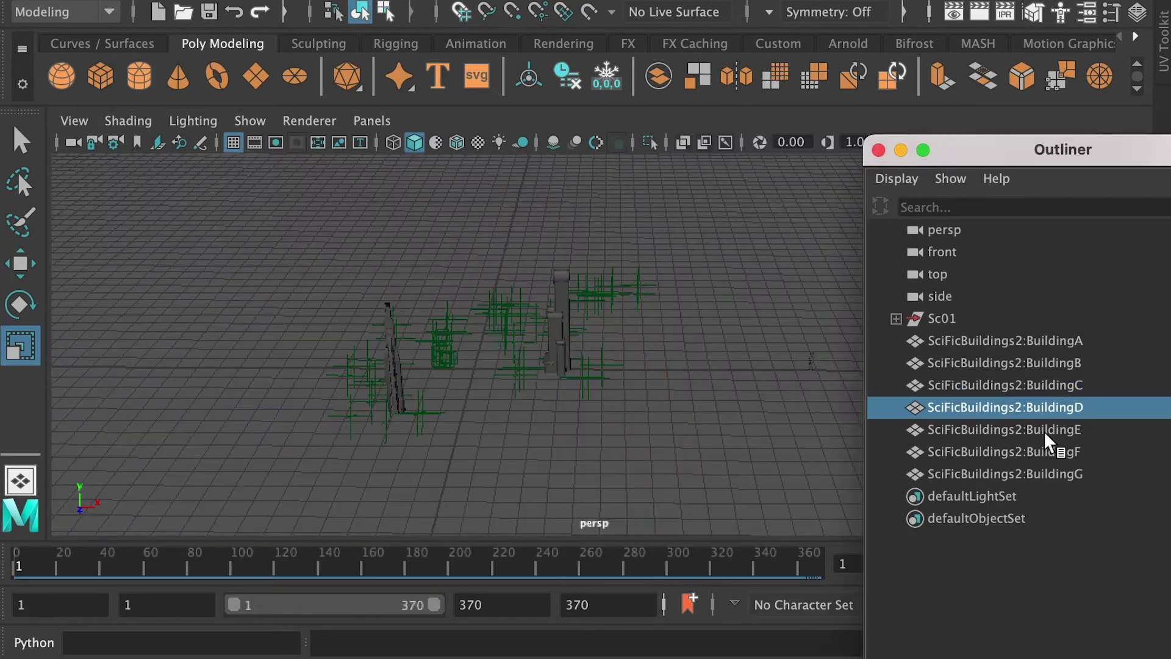
Step: Move BuildingD onto the left-hand tracker nulls just behind BuildingB
key(w)
drag(844, 375, 636, 377)
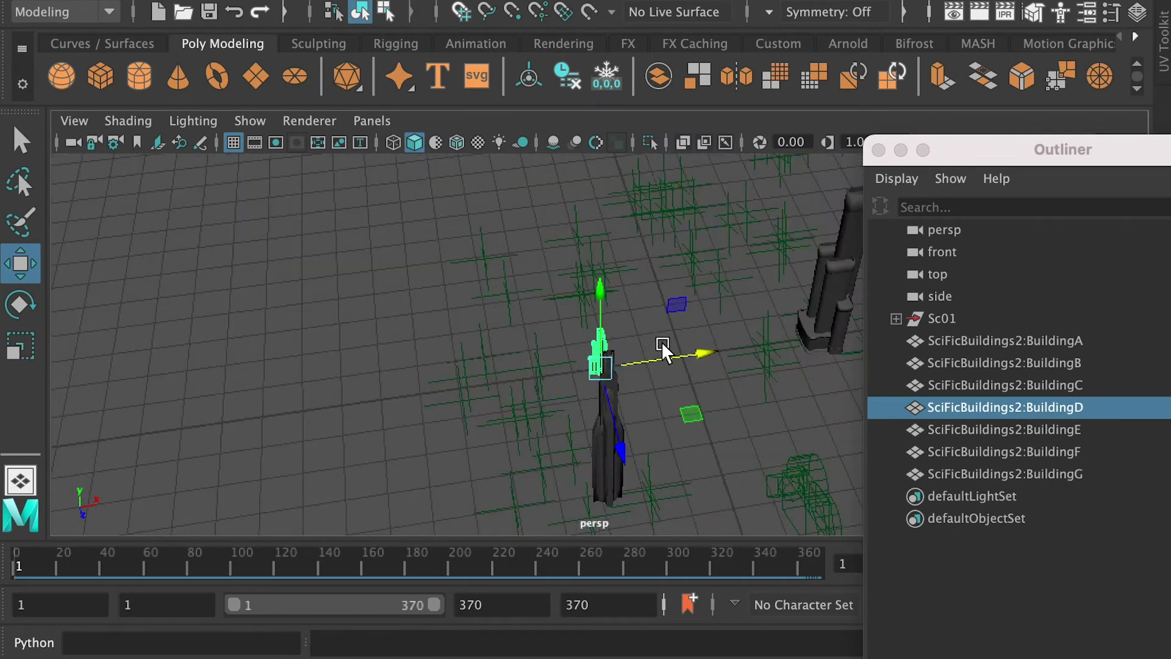
drag(662, 340, 595, 366)
Step: Scale BuildingD up uniformly, adjusting its size in the tracker camera view
key(r)
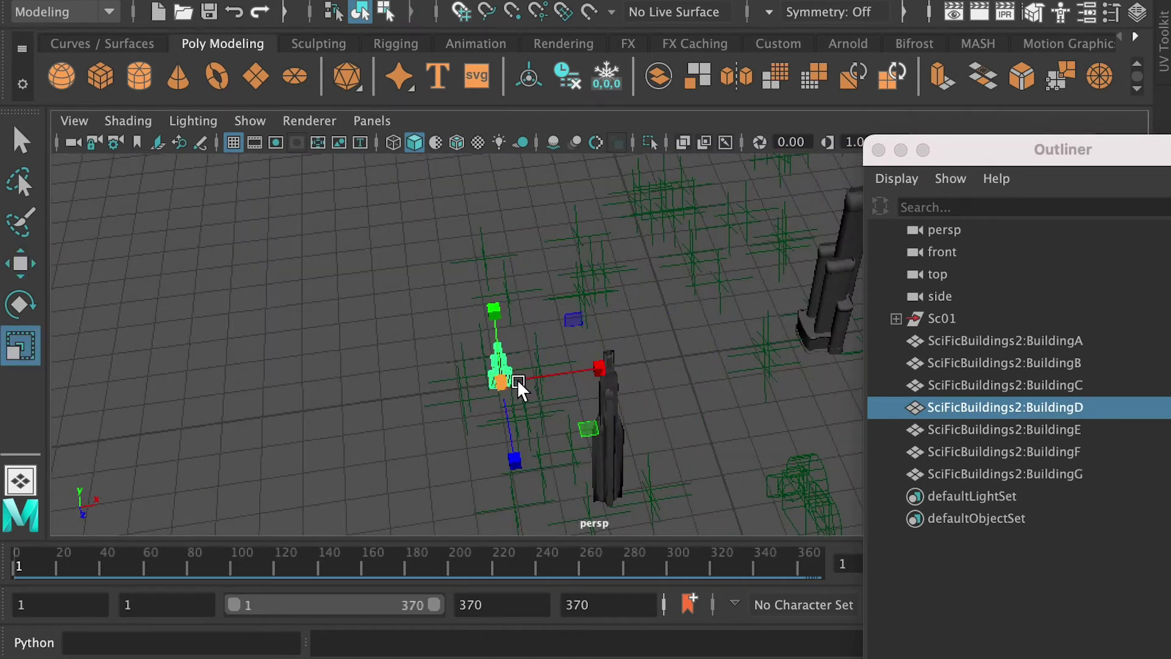
drag(517, 380, 565, 394)
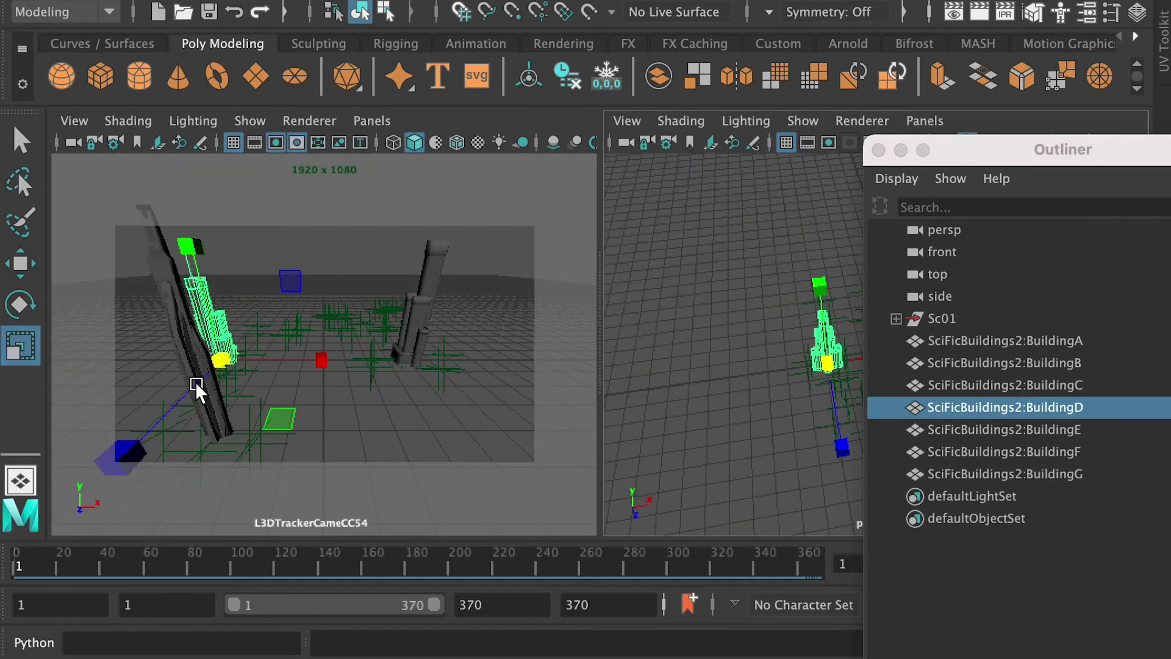
key(space)
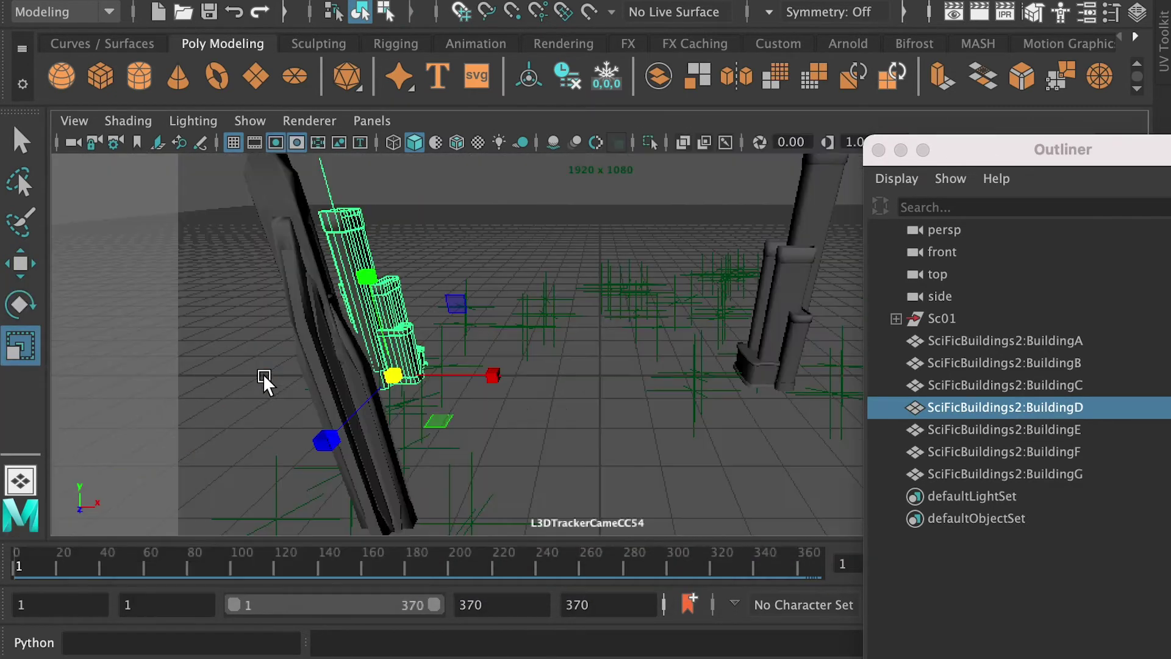
drag(396, 376, 437, 377)
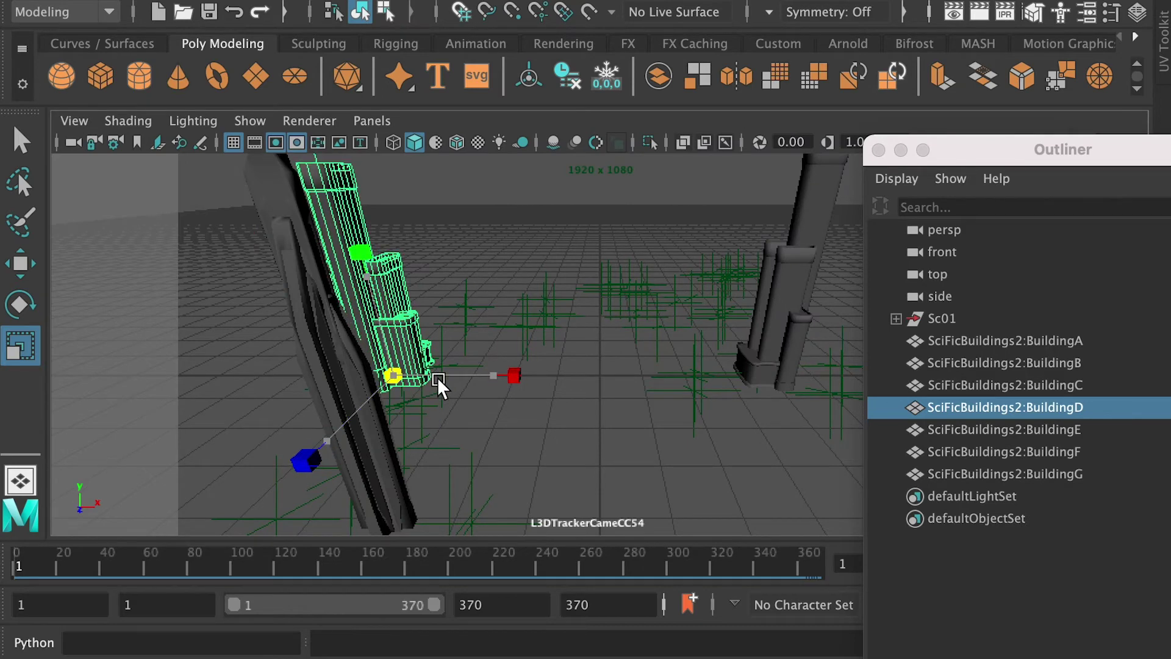
key(space)
key(space)
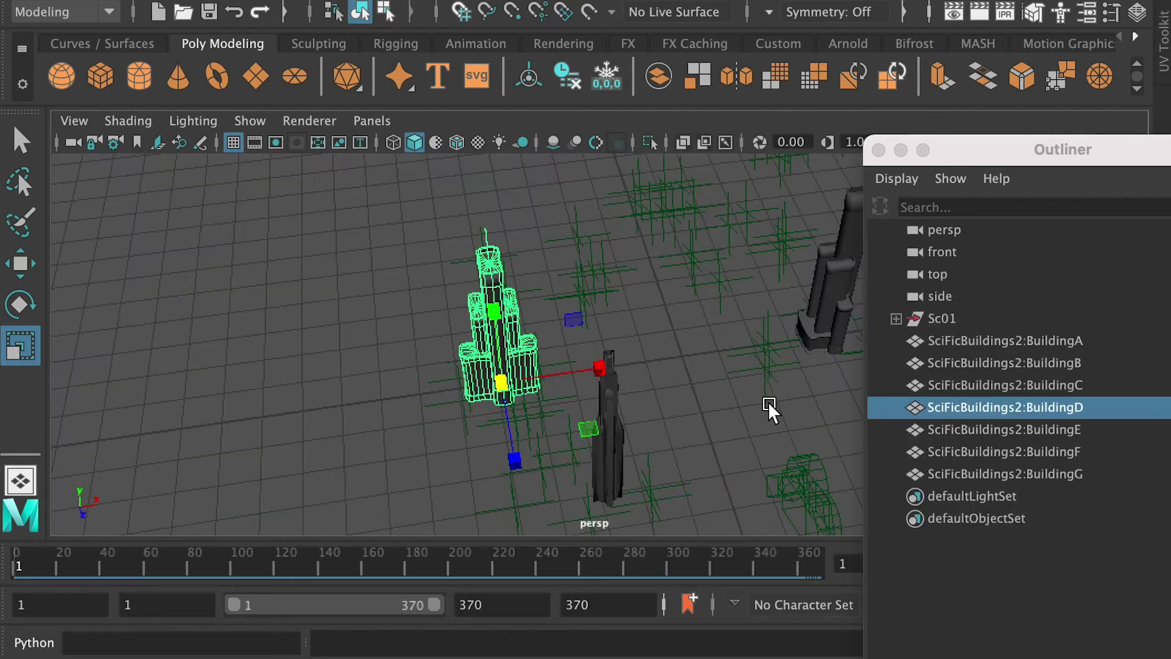
Step: Move BuildingE onto the left-hand tracker nulls farther back, behind BuildingD
scroll(767, 403, down, 4)
click(990, 430)
alt+middle_drag(754, 366, 617, 368)
alt+drag(617, 368, 708, 314)
key(w)
drag(803, 306, 421, 341)
alt+drag(421, 341, 479, 436)
alt+middle_drag(479, 436, 654, 454)
scroll(654, 455, up, 4)
drag(600, 402, 466, 444)
drag(391, 510, 356, 356)
drag(425, 308, 391, 312)
Step: Scale BuildingE up and fine-tune its position along X on the nulls
key(r)
key(w)
mouse_move(392, 308)
mouse_down()
mouse_move(416, 303)
mouse_move(406, 307)
mouse_up()
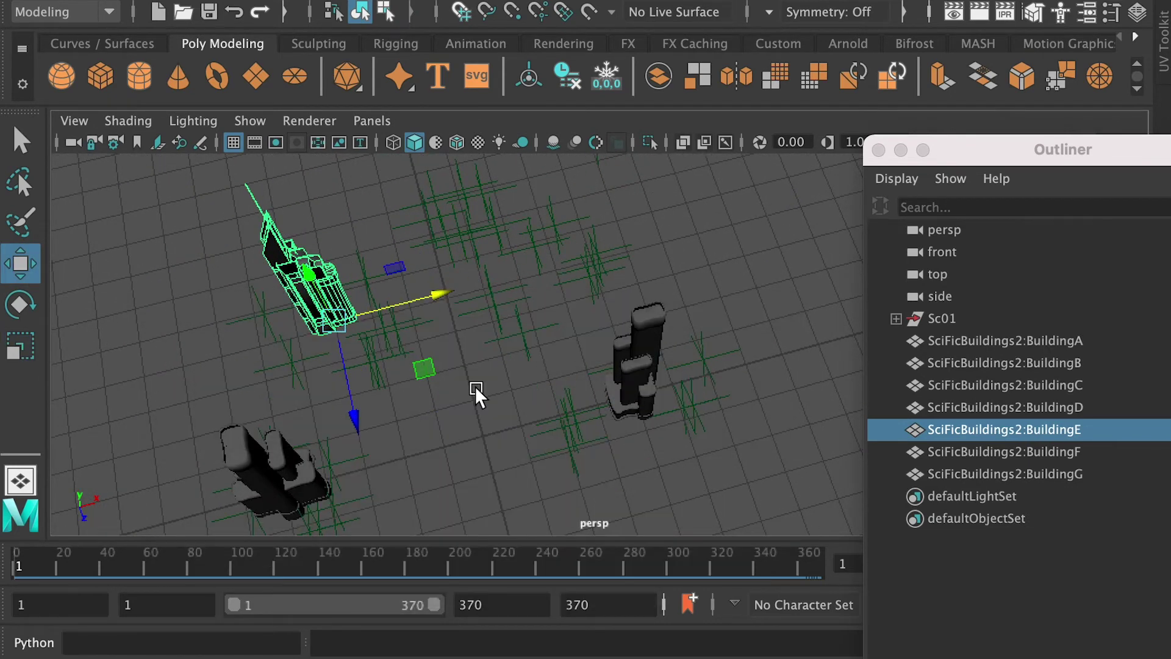
key(space)
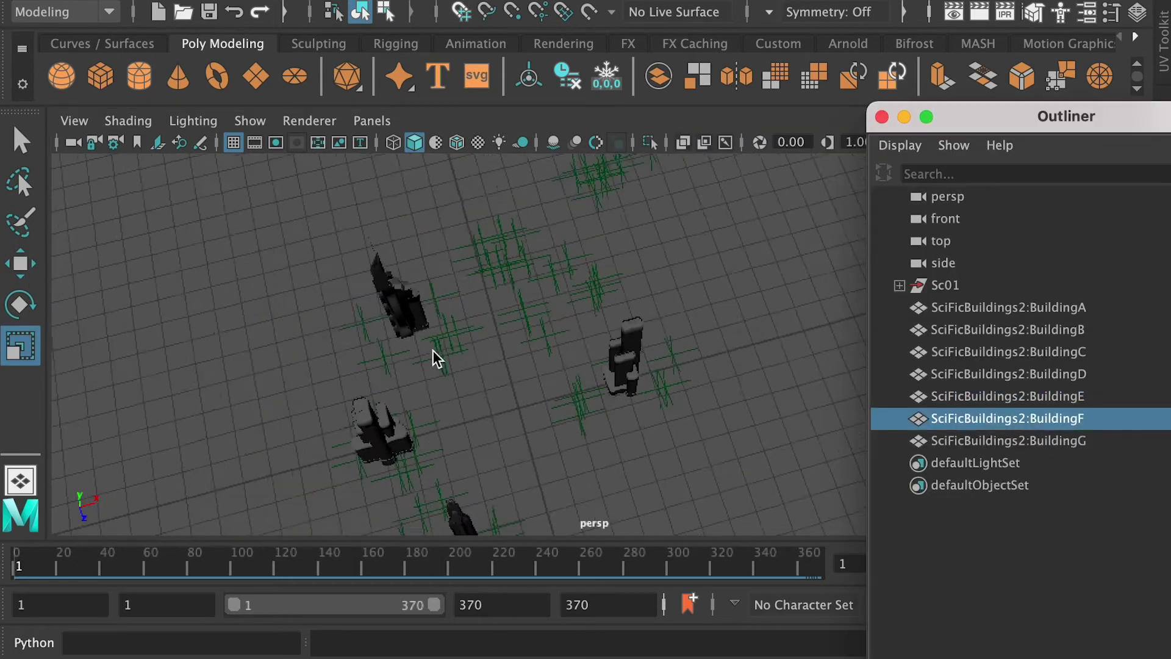
Step: Move BuildingF onto the central null group at the back of the scene
alt+drag(433, 350, 507, 291)
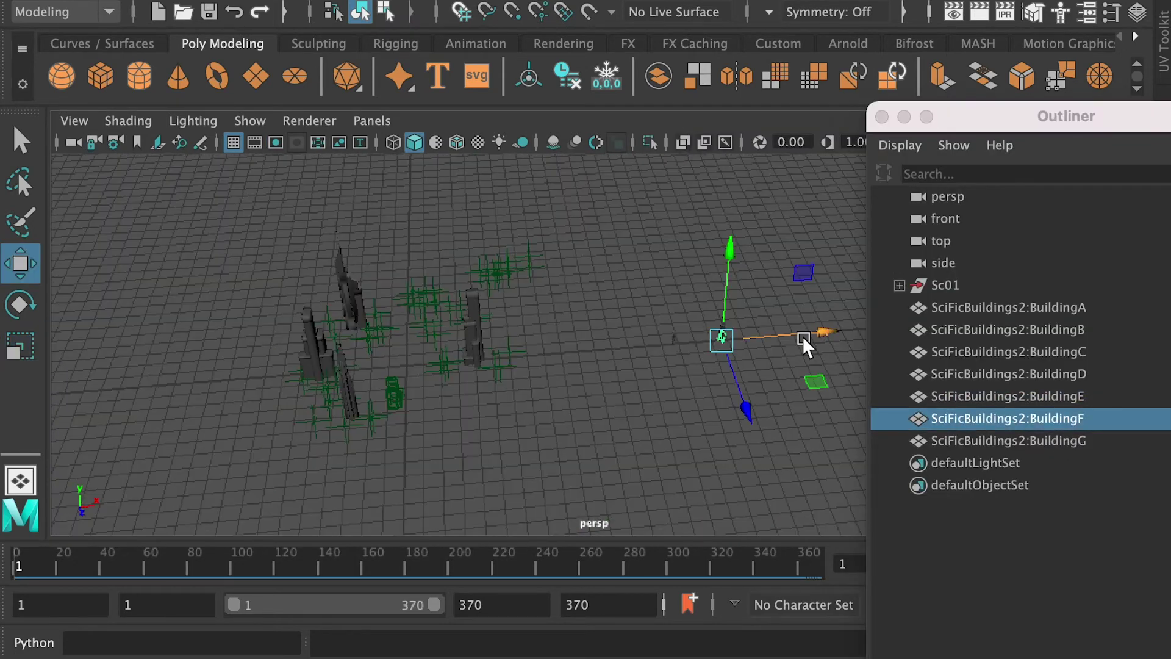
drag(800, 340, 524, 358)
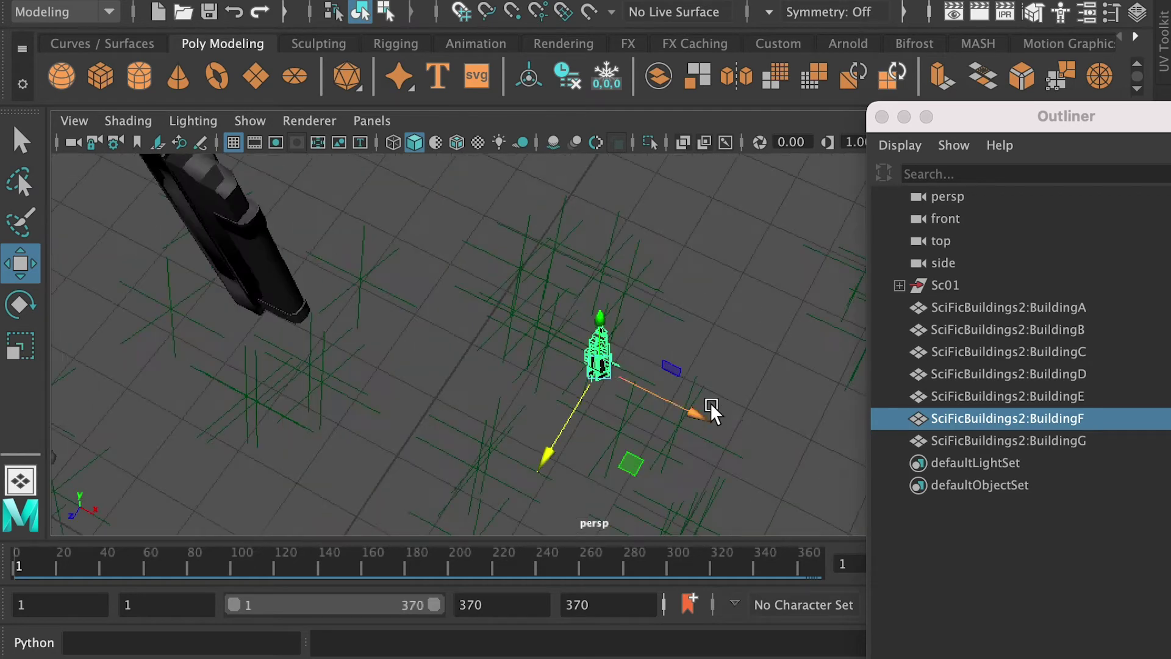
drag(710, 402, 766, 405)
Step: Scale BuildingF up uniformly, adjusting its size in the tracker camera view
key(r)
key(space)
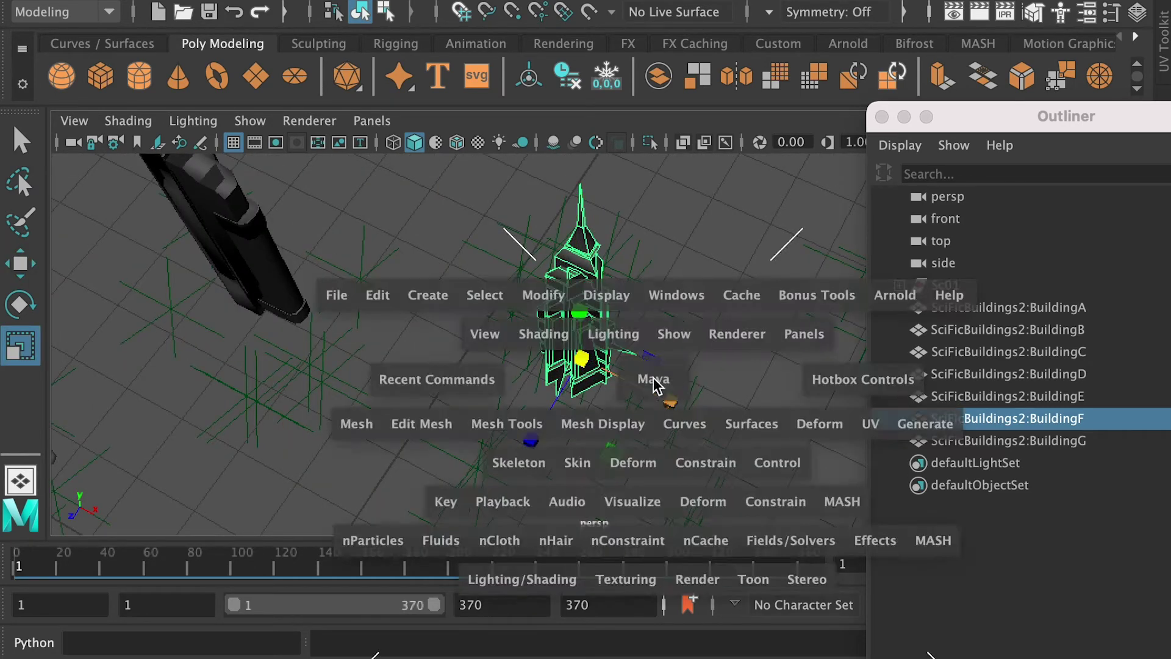
drag(352, 315, 382, 317)
key(space)
key(a)
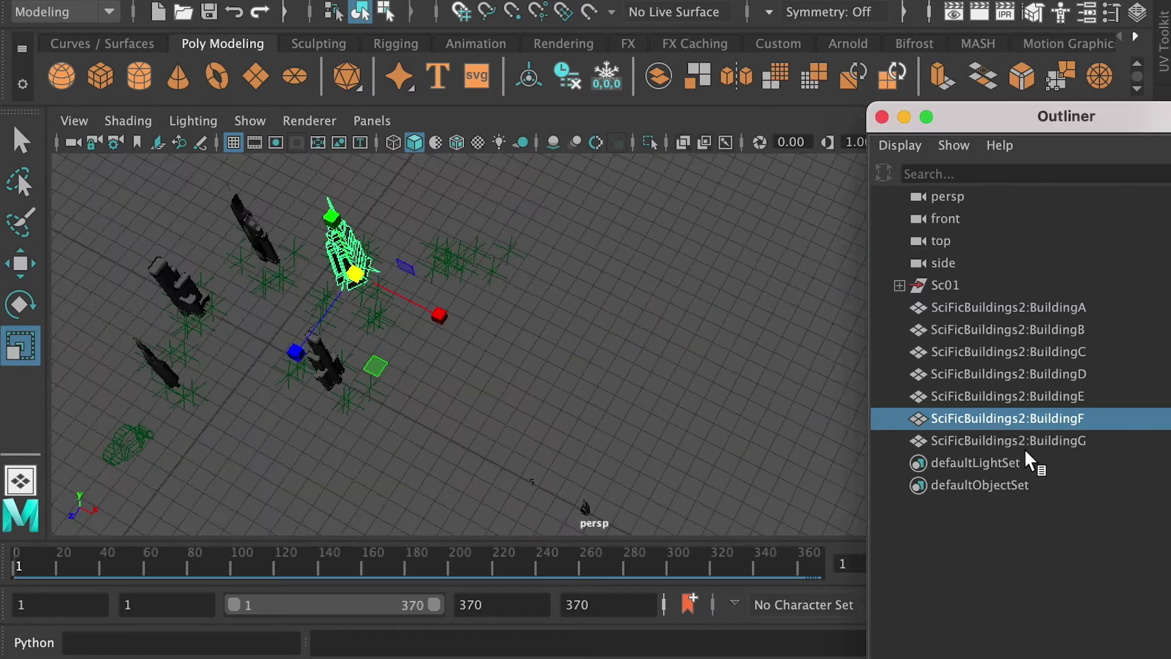
Step: Move BuildingG onto the farthest null group at the right rear of the scene
click(1024, 443)
scroll(671, 458, down, 3)
key(w)
alt+drag(572, 486, 452, 374)
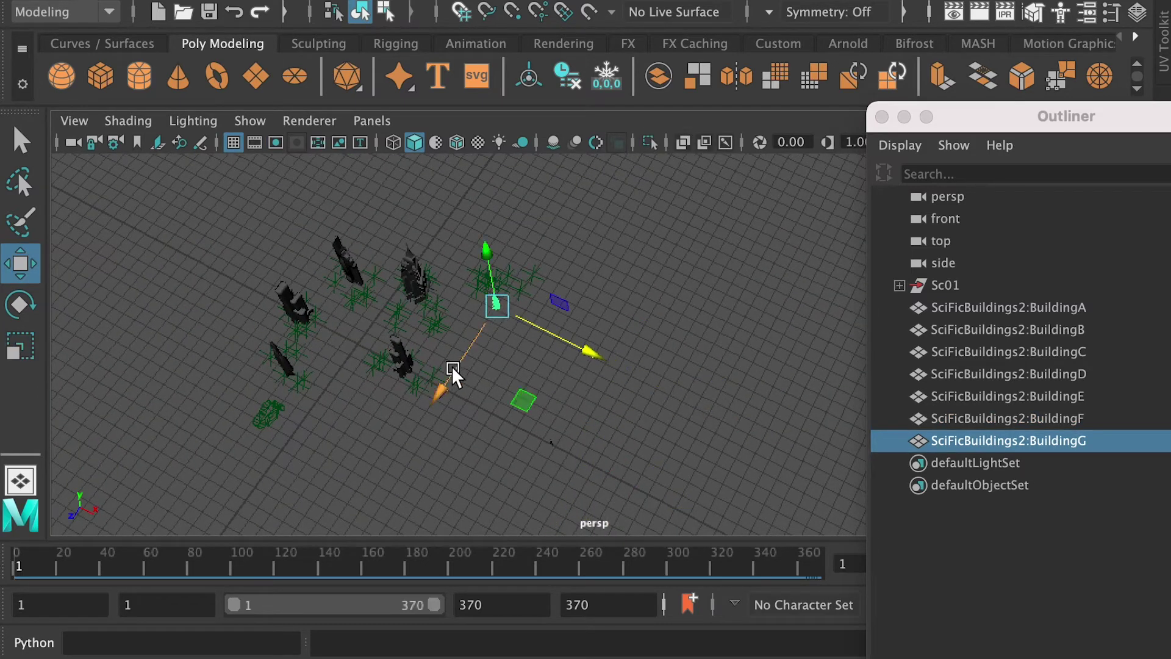
key(f)
alt+drag(606, 422, 726, 444)
Step: Scale BuildingG up uniformly so it rises behind BuildingC in the tracker camera view
key(r)
key(space)
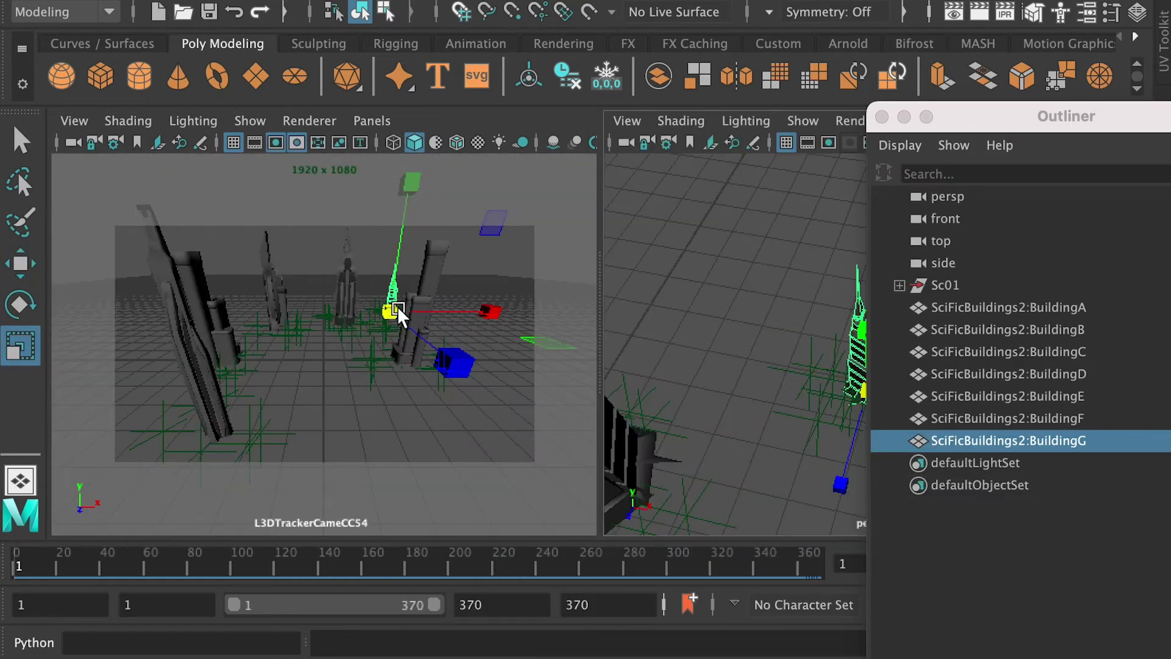
drag(397, 308, 434, 305)
key(space)
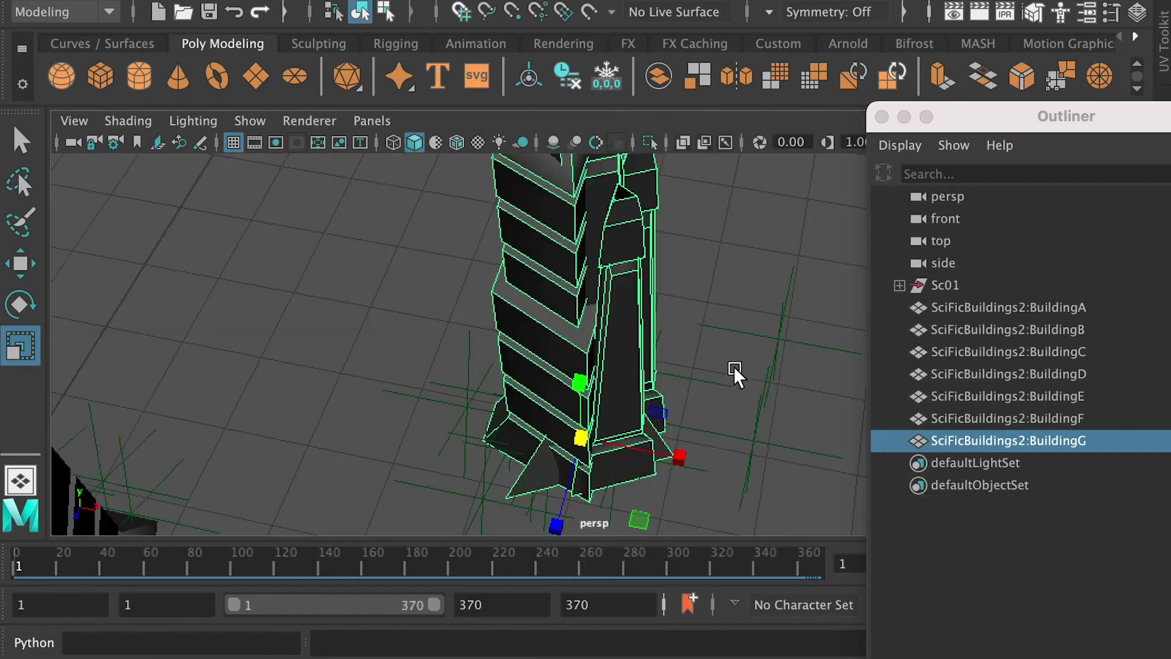
alt+right_drag(734, 366, 236, 337)
Step: Move BuildingA from its spot away from the nulls to the area behind BuildingC
click(1023, 310)
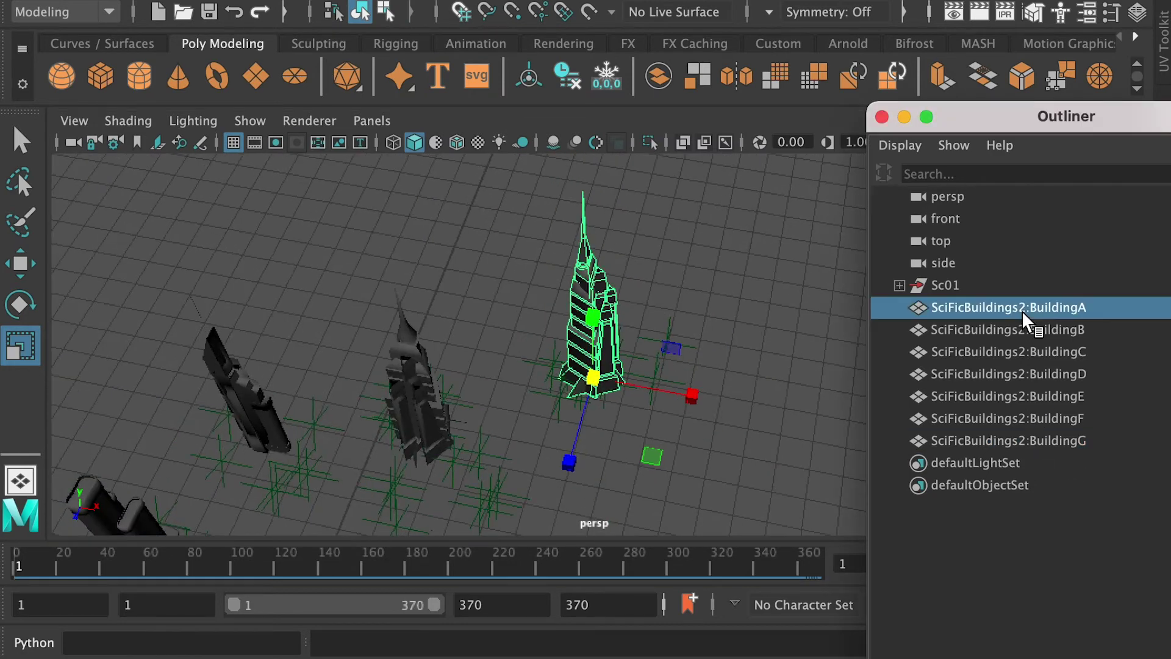
alt+right_drag(702, 430, 557, 433)
alt+drag(678, 415, 482, 434)
key(w)
drag(510, 389, 510, 387)
key(f)
alt+right_drag(669, 393, 256, 360)
alt+drag(634, 366, 801, 341)
Step: Scale BuildingA up and shift it along X between BuildingF and BuildingG in the tracker camera view
key(r)
drag(719, 368, 761, 356)
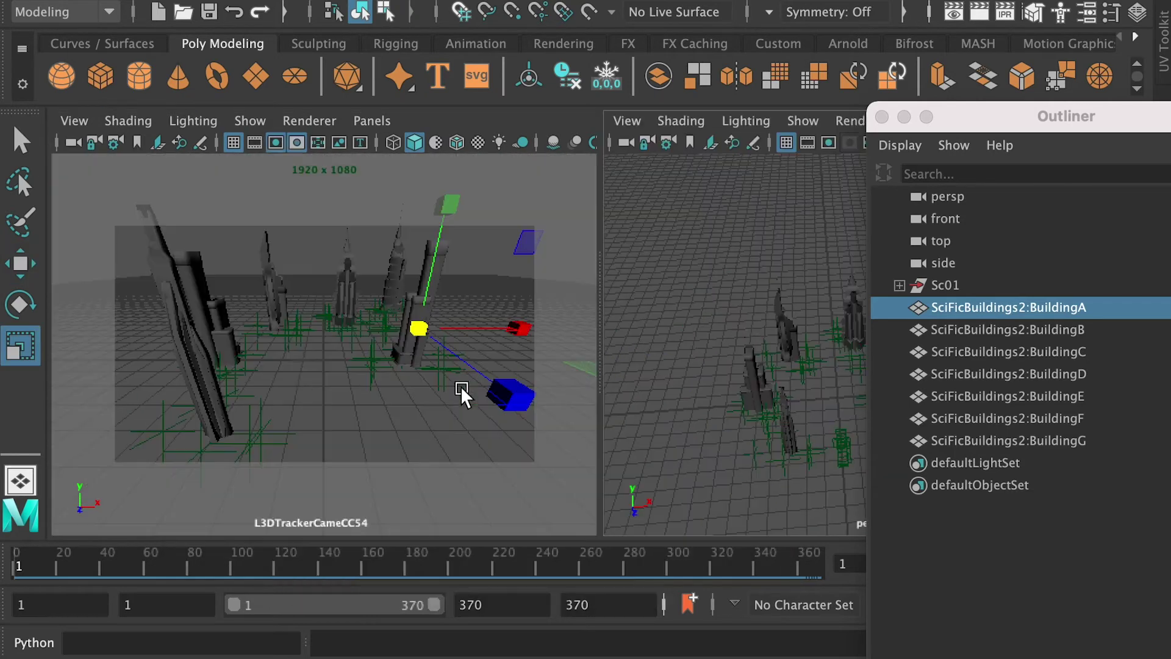
key(w)
drag(527, 325, 443, 320)
click(395, 297)
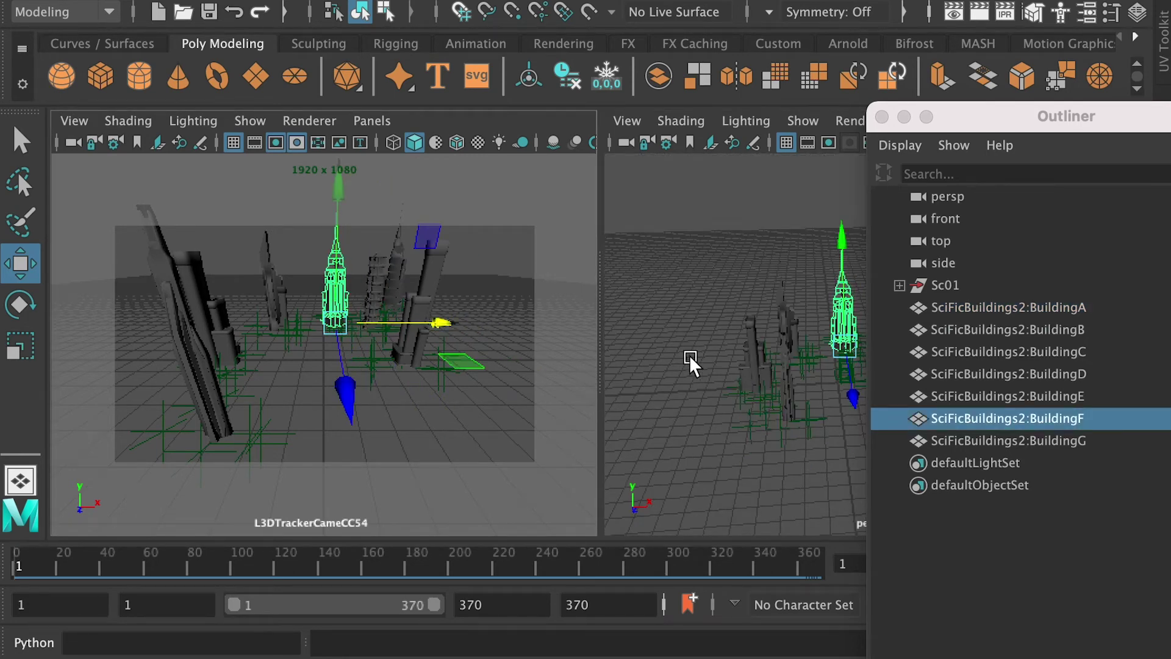
Step: Save the scene under the new name Compositing Step03.ma in the 01Demo folder
click(13, 8)
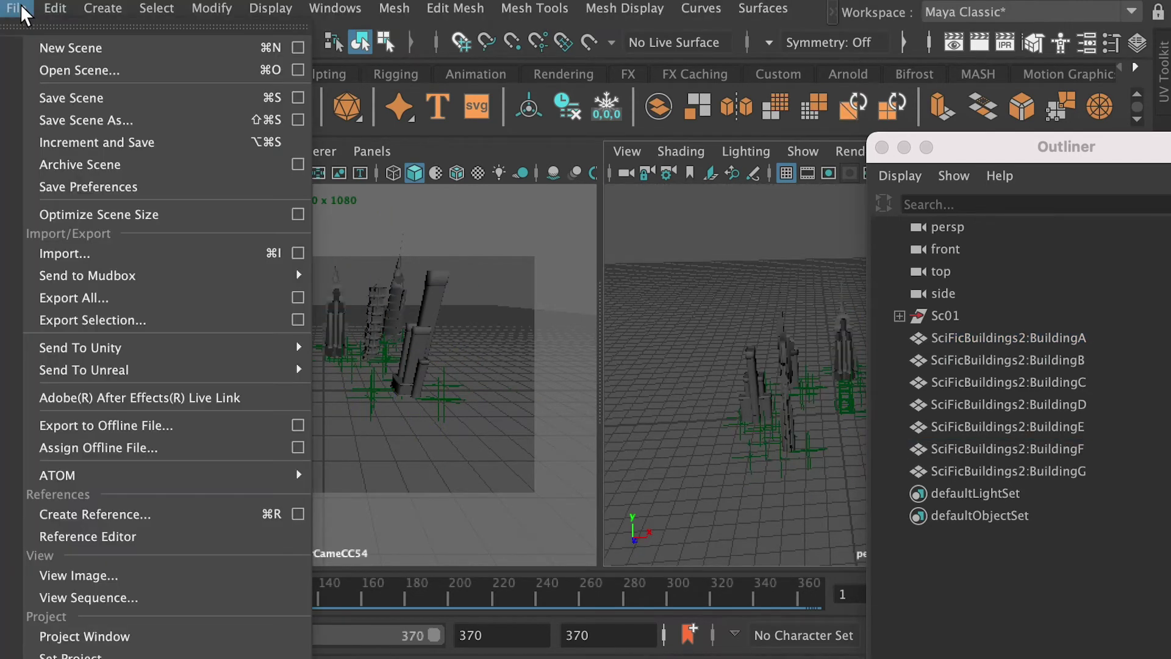
click(149, 122)
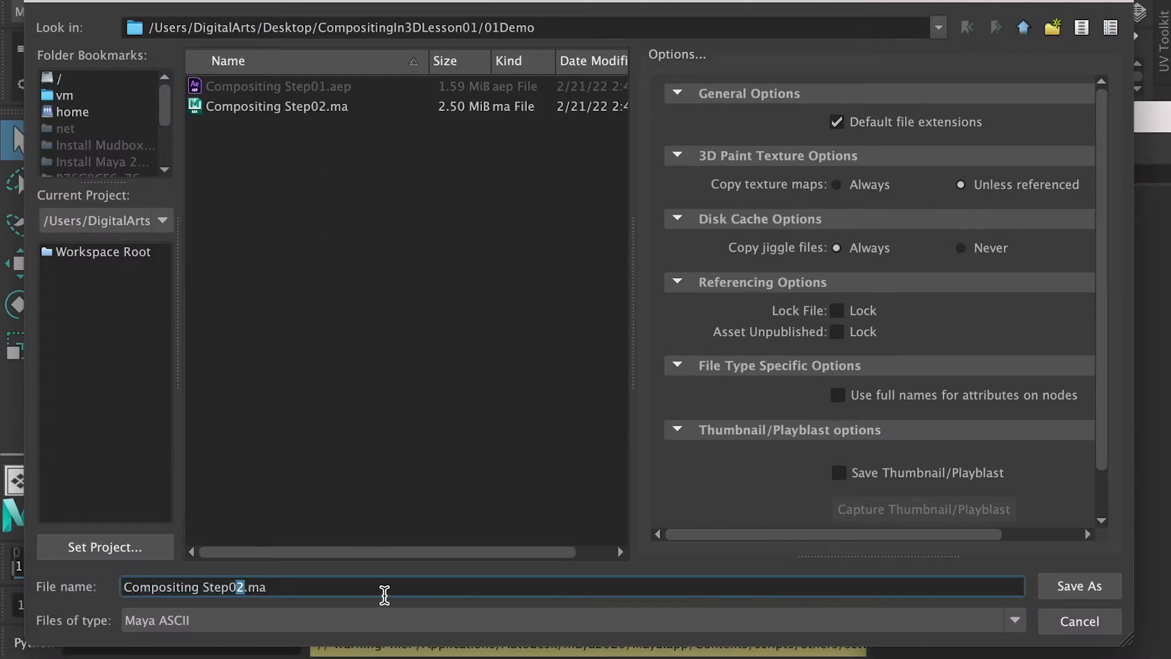
click(1095, 586)
Step: Create a polygon plane and scale it up so it extends well beyond the buildings
click(102, 8)
mouse_move(157, 87)
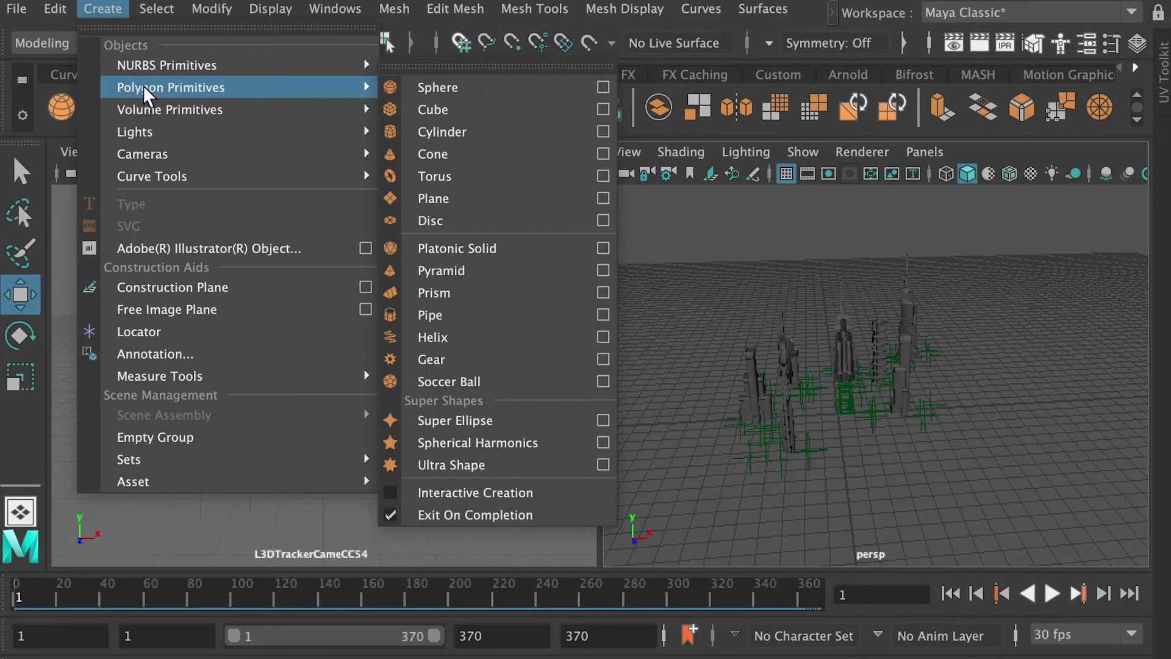
click(458, 205)
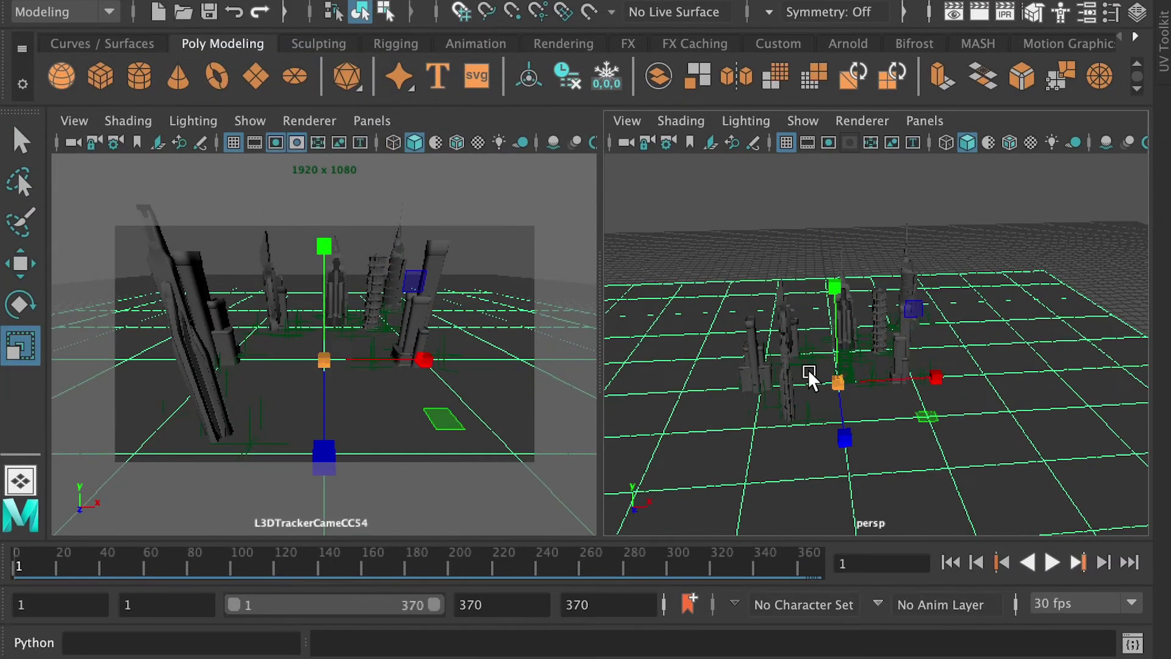
drag(807, 369, 751, 235)
Step: Rotate the plane upright, move it back behind the buildings and enlarge it to fill the tracker camera's frame
key(e)
drag(872, 213, 844, 305)
key(w)
drag(911, 189, 909, 265)
key(r)
drag(324, 329, 935, 386)
key(w)
Step: Create a Lambert material in Hypershade and name it Greenscreen
click(334, 9)
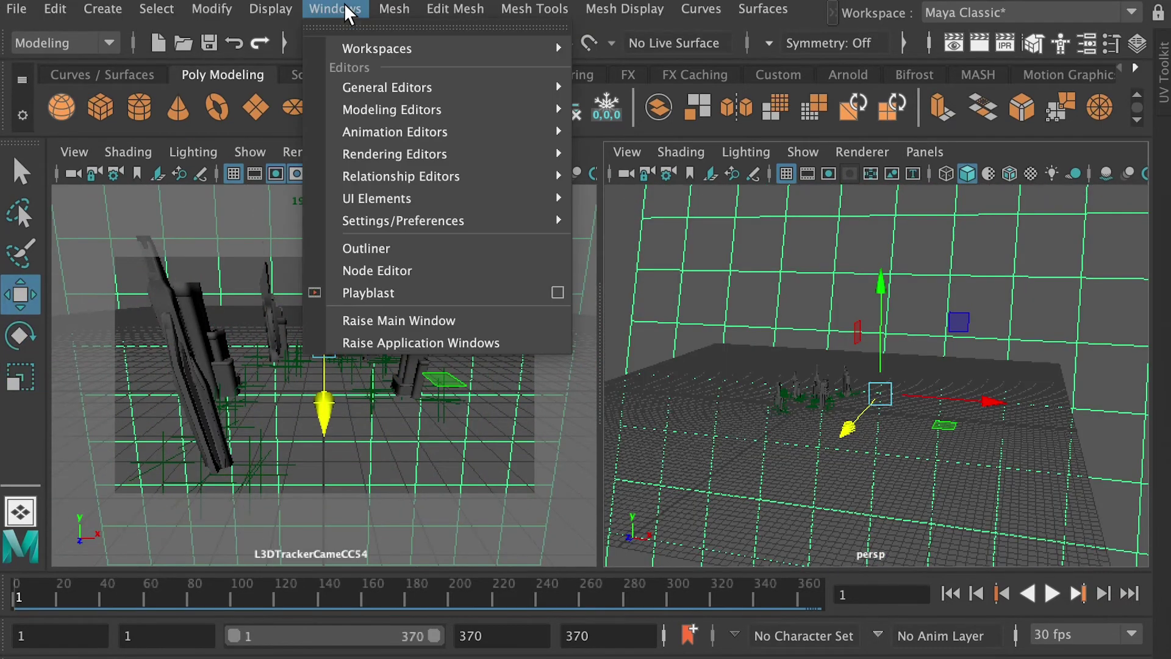
mouse_move(365, 158)
click(694, 228)
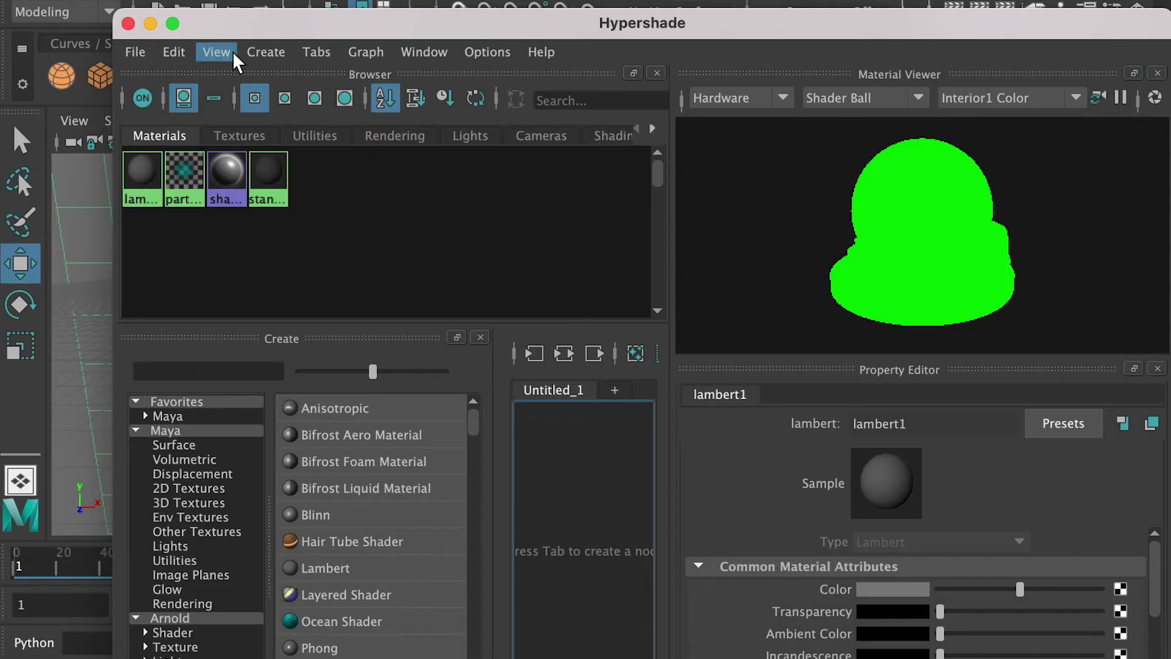
click(265, 83)
mouse_move(291, 117)
click(604, 228)
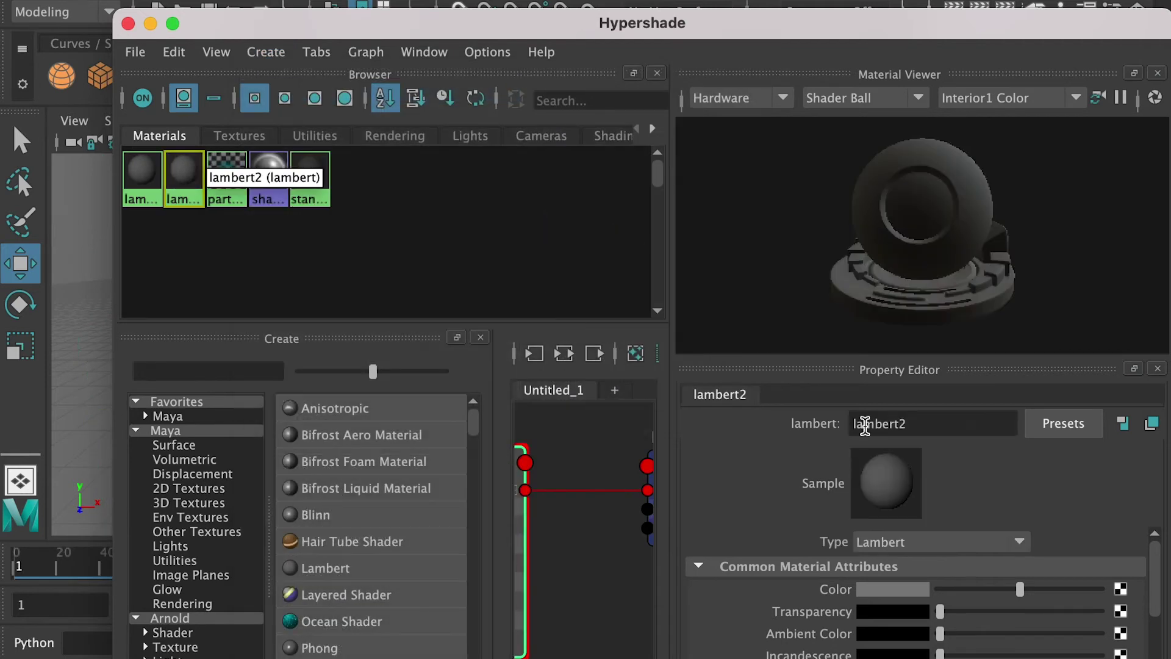
double_click(860, 423)
text(Greenscreen)
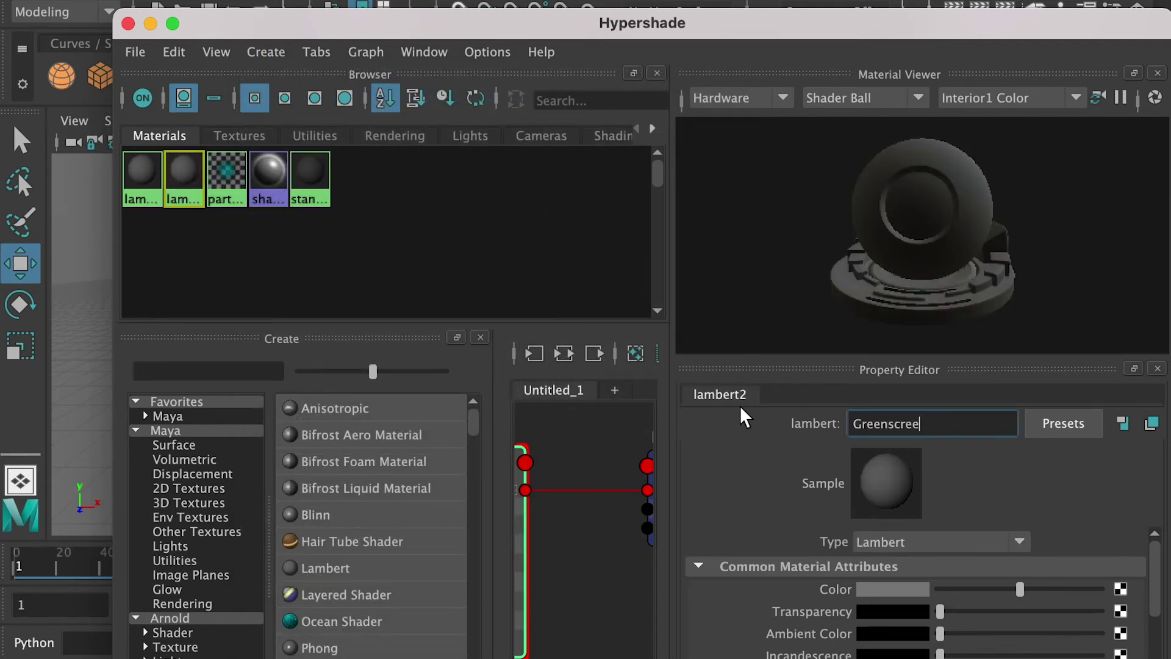
key(Return)
Step: Set both the color and the incandescence of the Greenscreen material to bright green
click(895, 586)
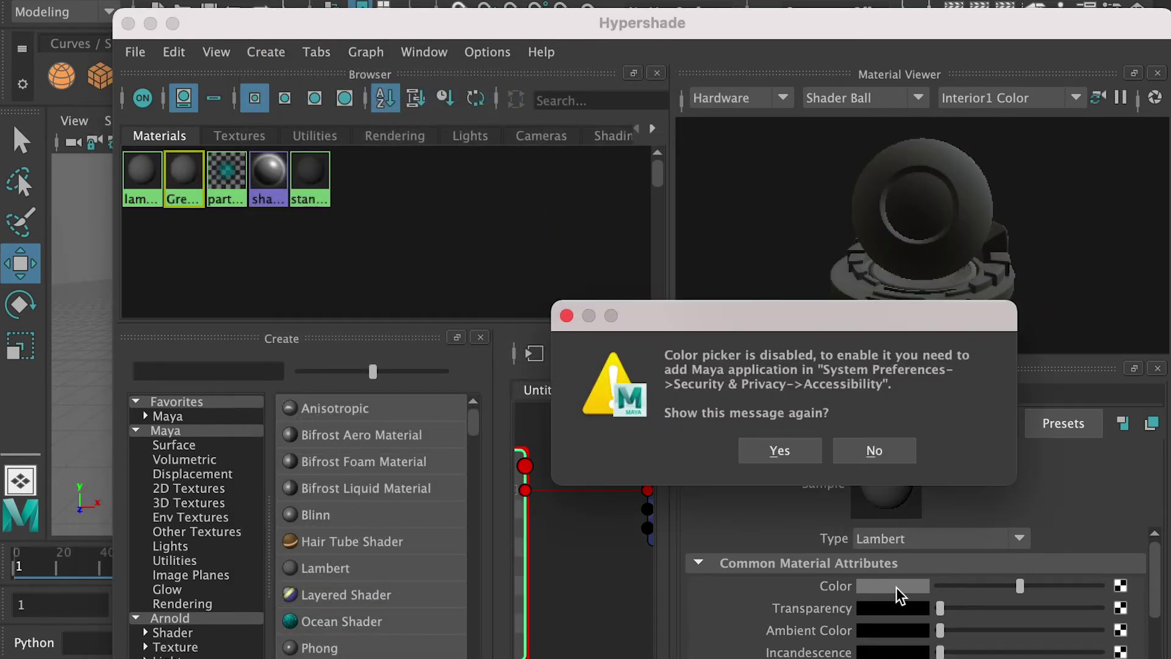
click(865, 451)
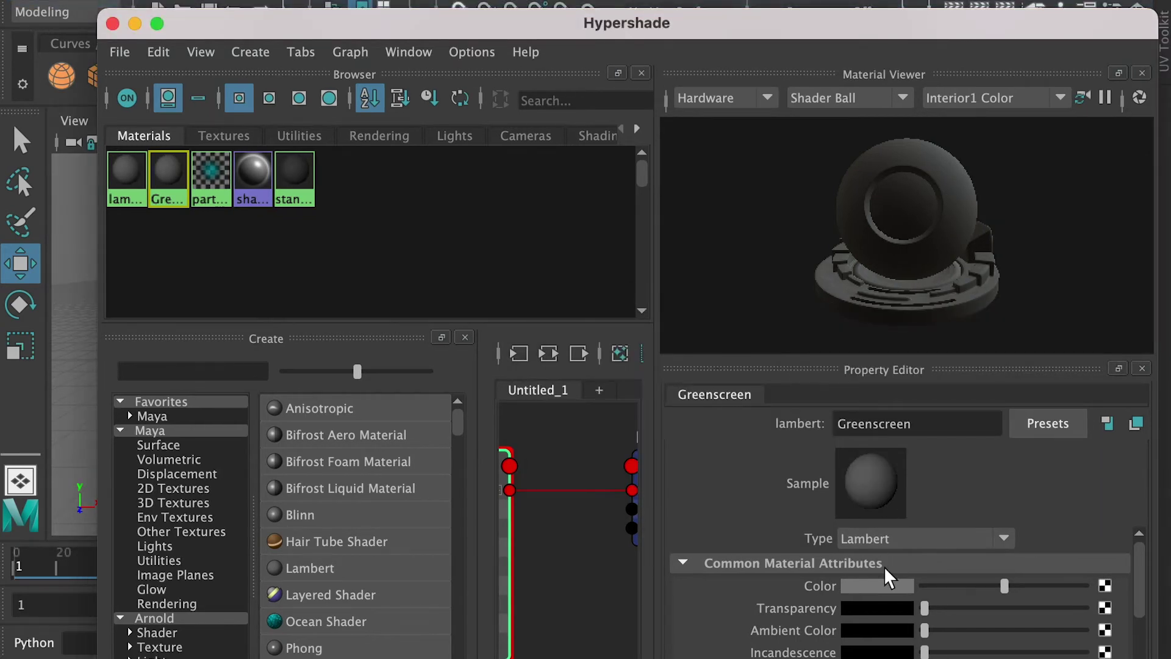
click(879, 587)
click(1003, 552)
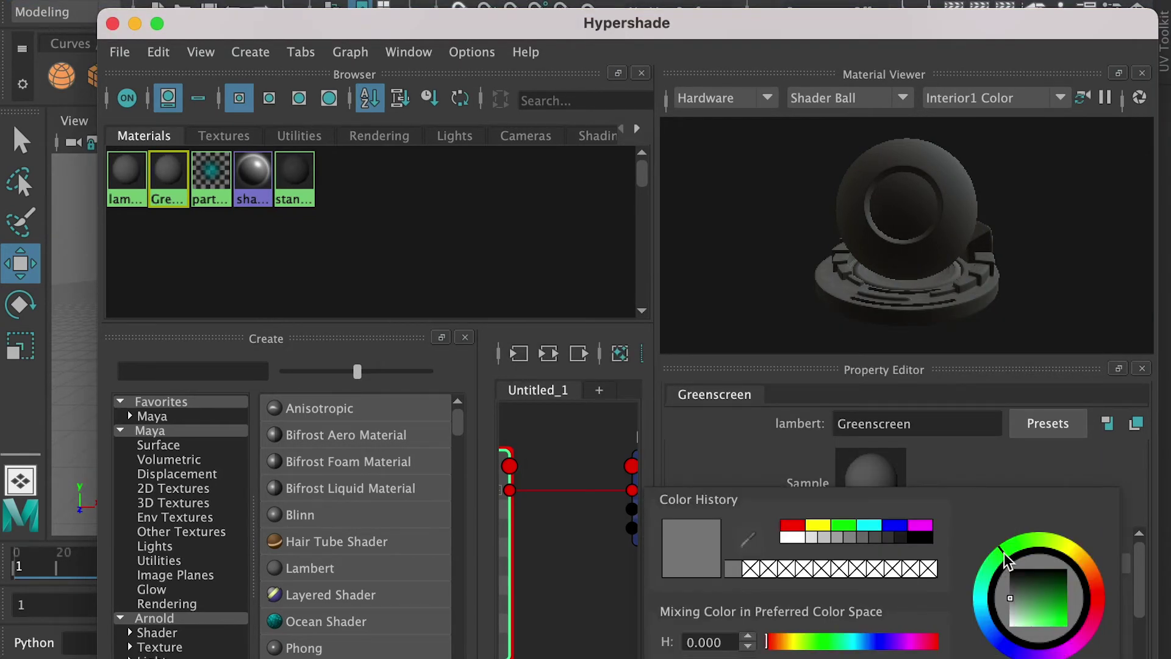
drag(1042, 609, 1073, 604)
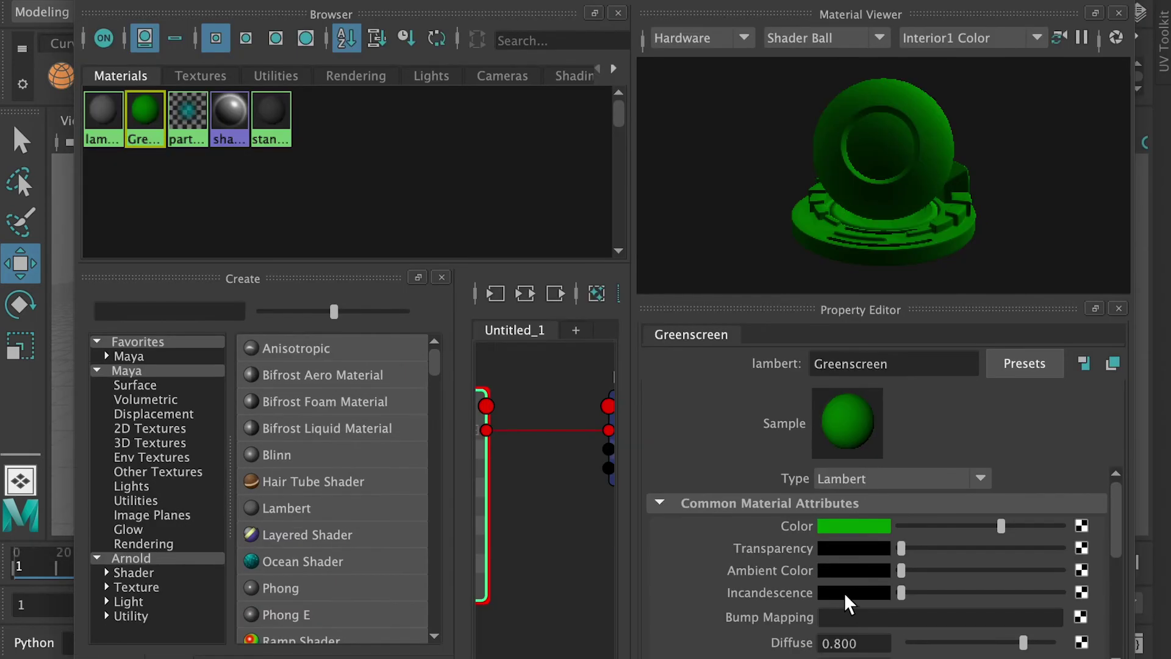
click(848, 594)
click(702, 580)
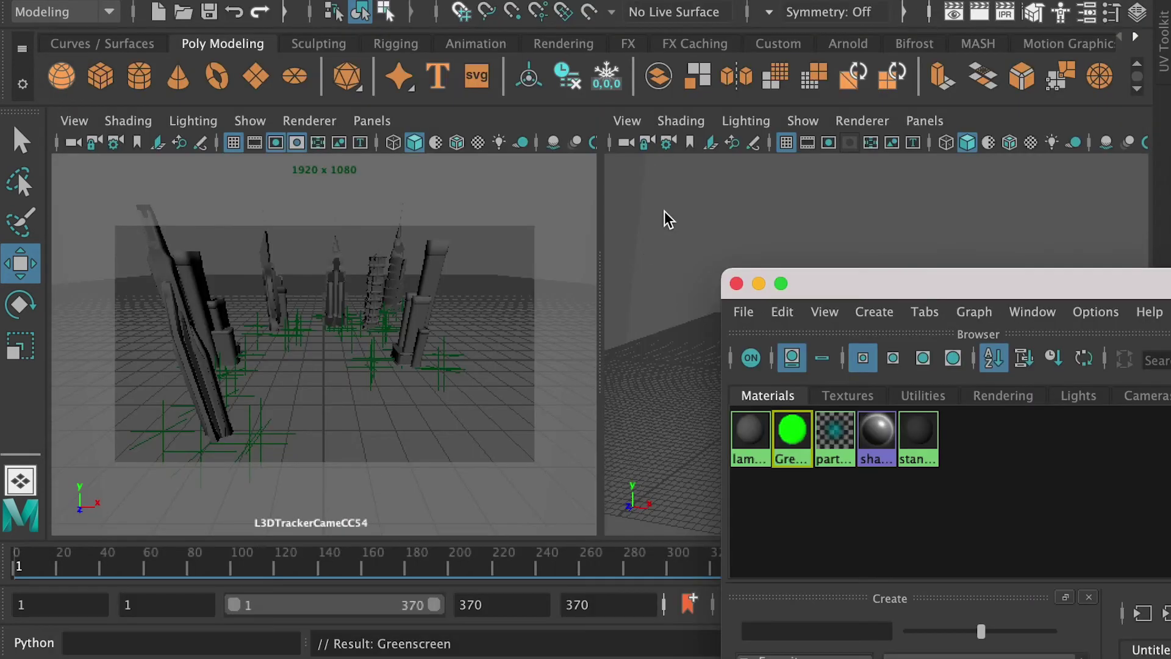
Step: Assign the Greenscreen material to the upright plane behind the buildings
right_click(796, 433)
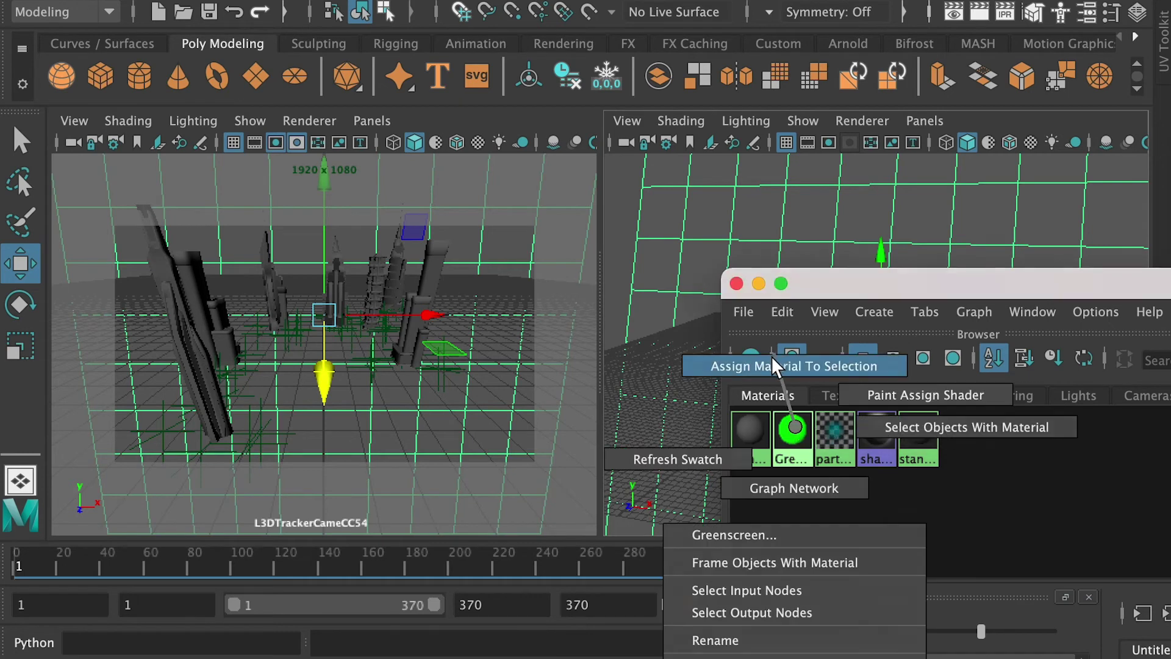
click(781, 366)
drag(272, 300, 276, 304)
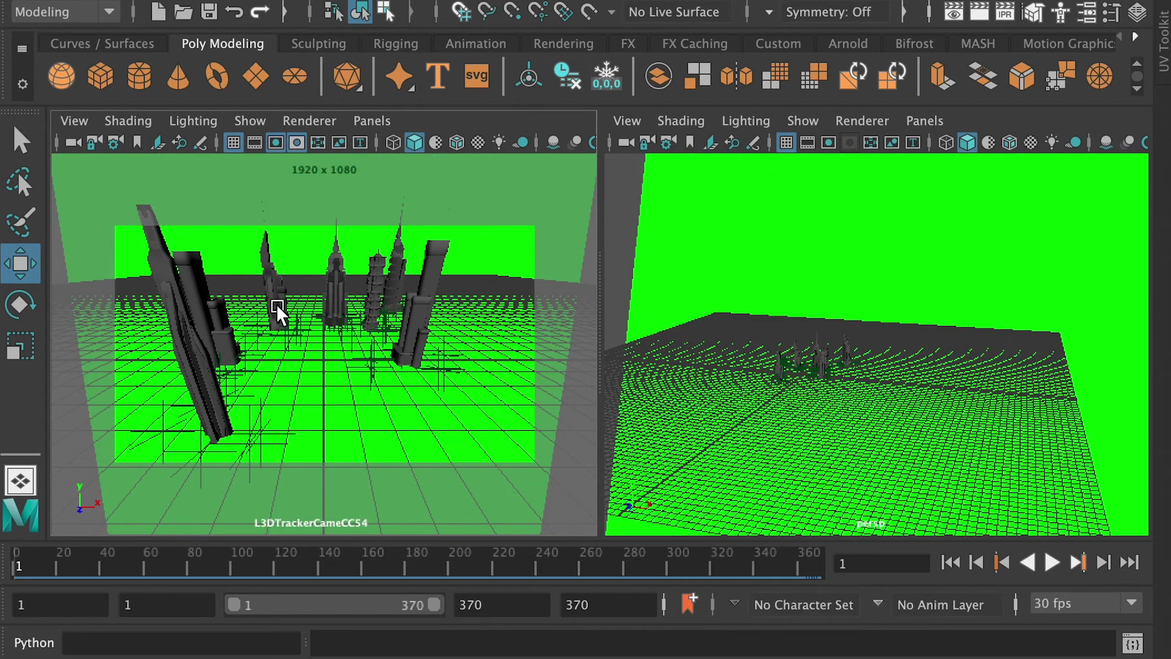
Step: Maximize the tracker camera view, save the scene, and hide the locators and the grid in that view
key(space)
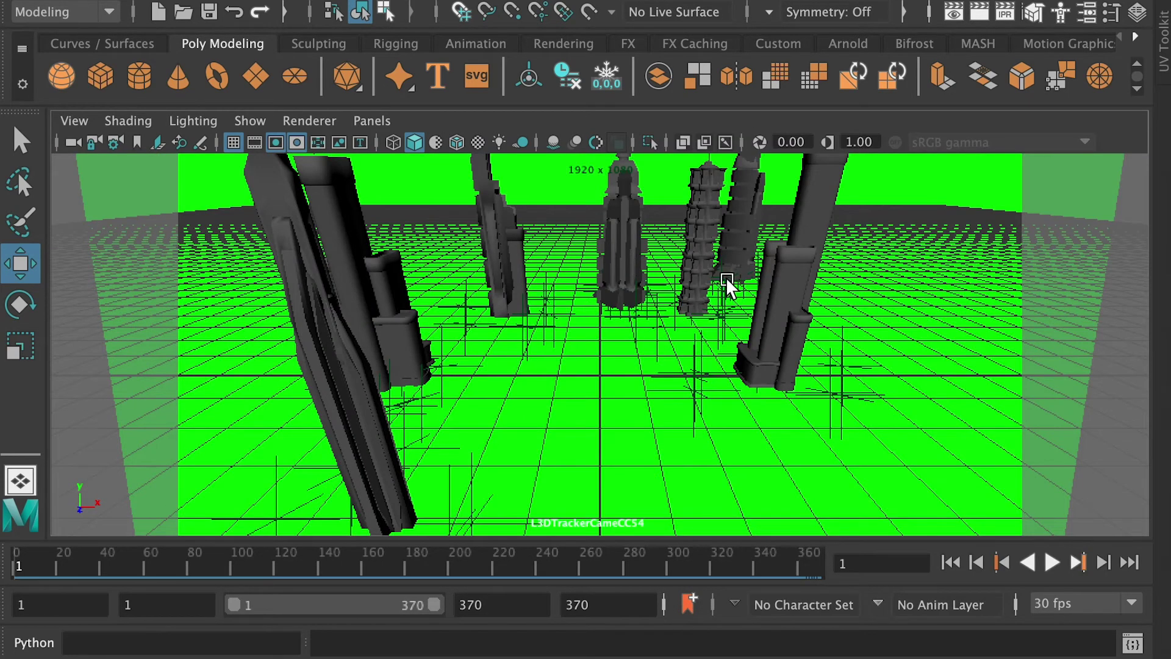
key(ctrl+s)
click(247, 119)
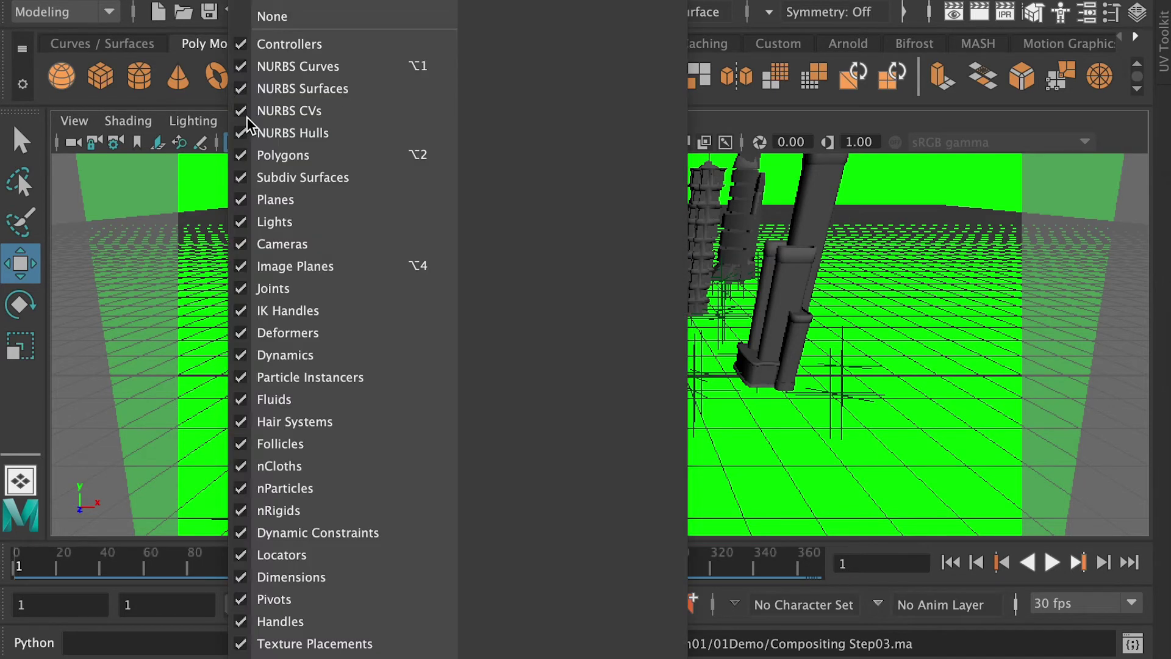
click(352, 553)
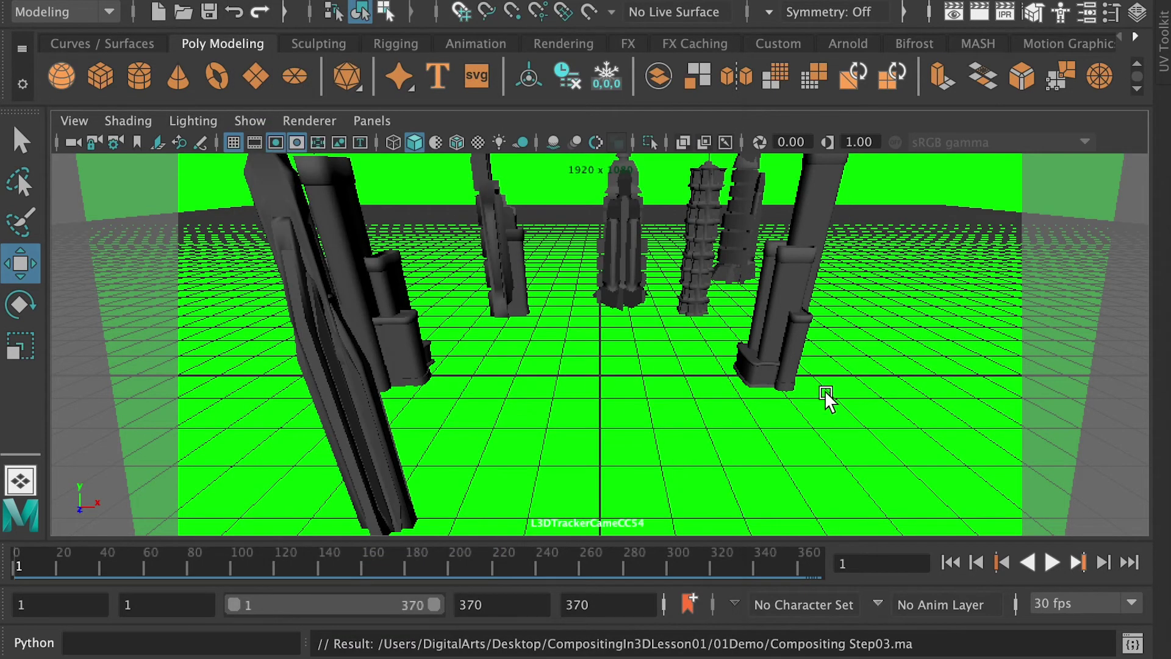
click(252, 121)
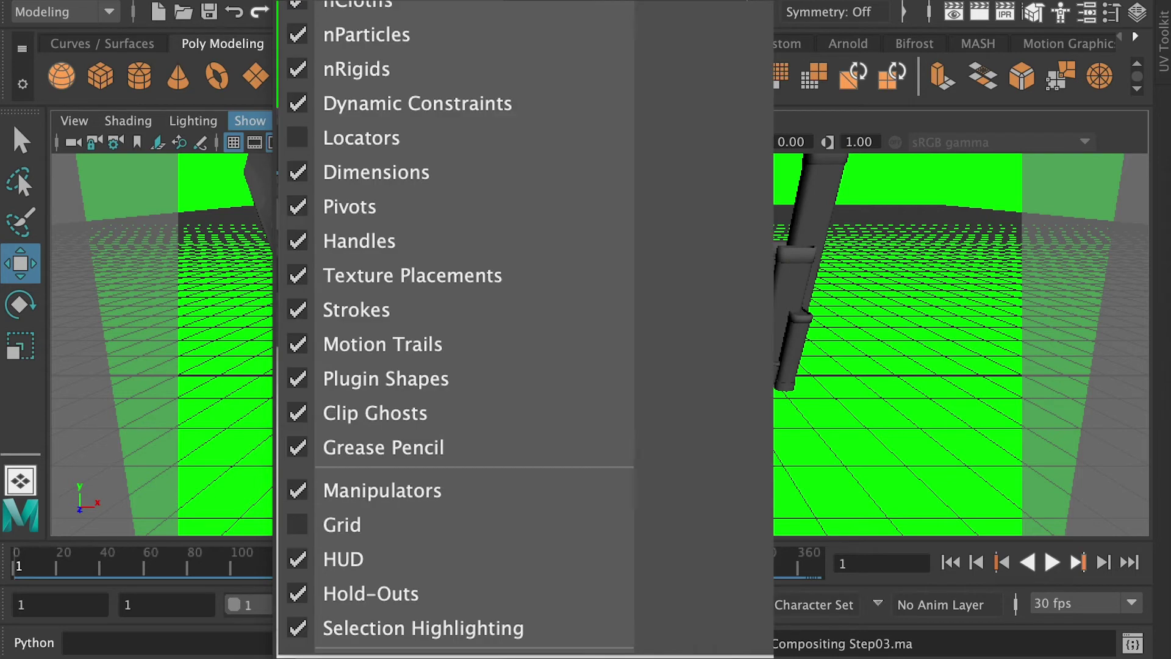
click(341, 524)
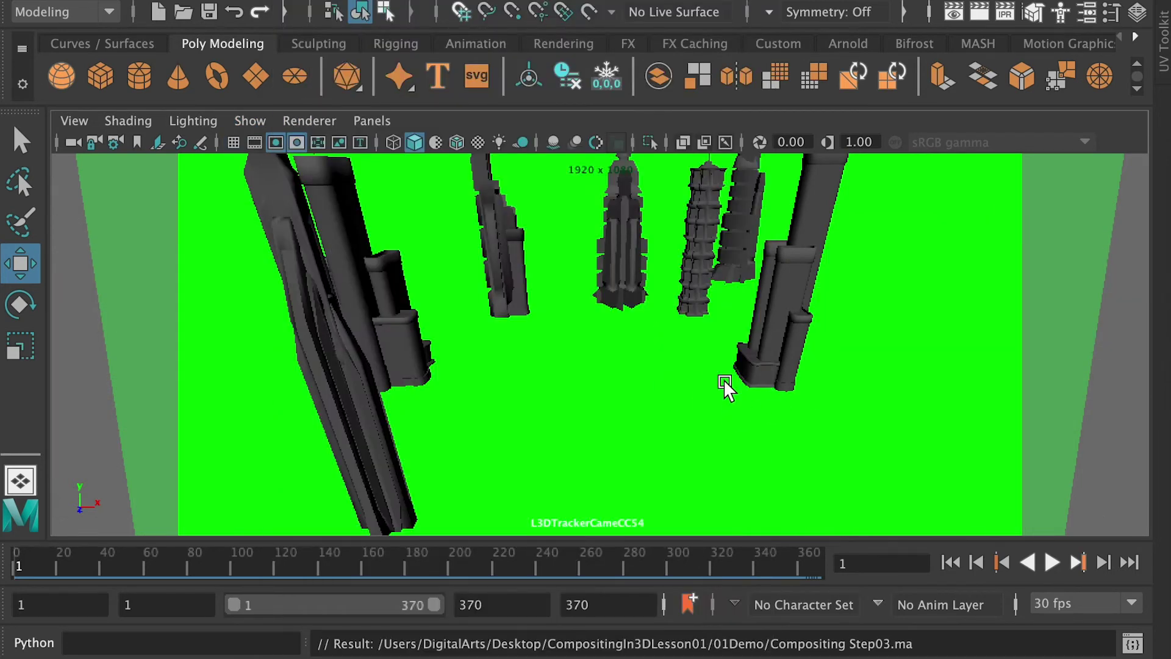
Step: Playblast the tracker camera view to a movie file named Render1 in the 01Demo folder
click(345, 9)
click(557, 293)
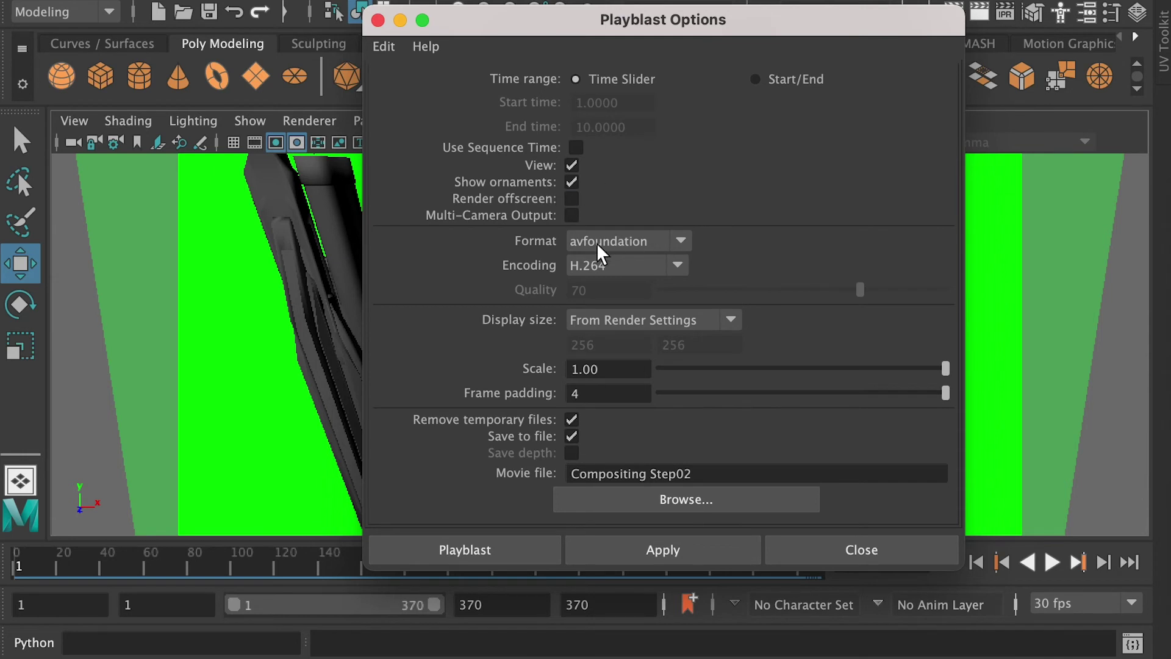
click(660, 495)
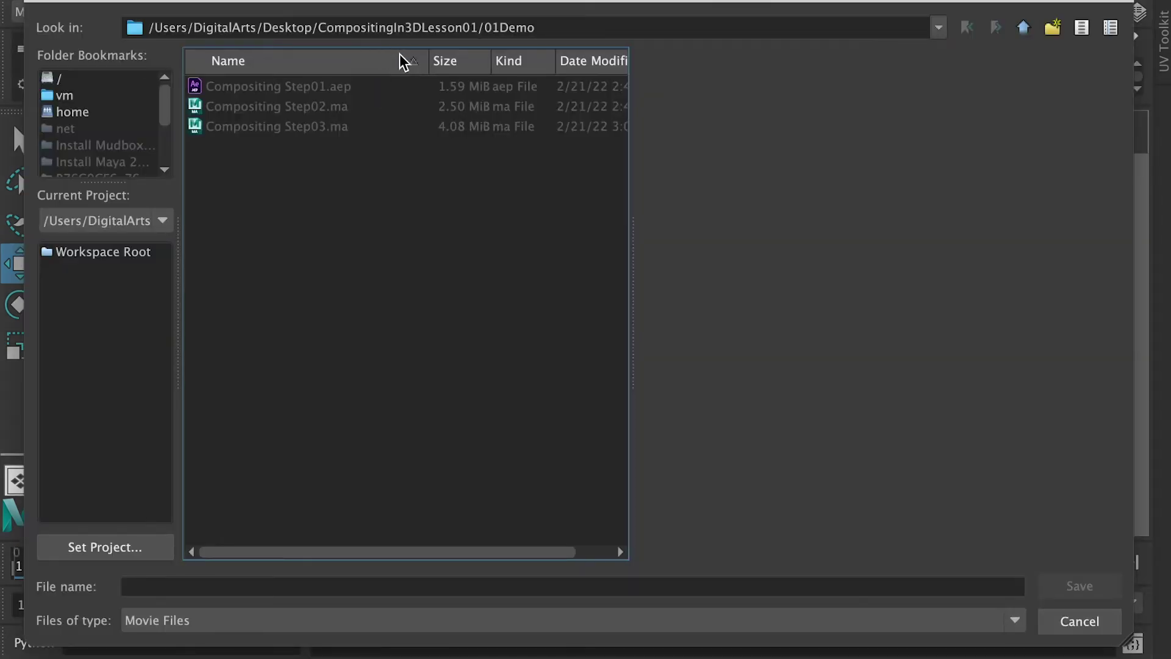
text(Render1)
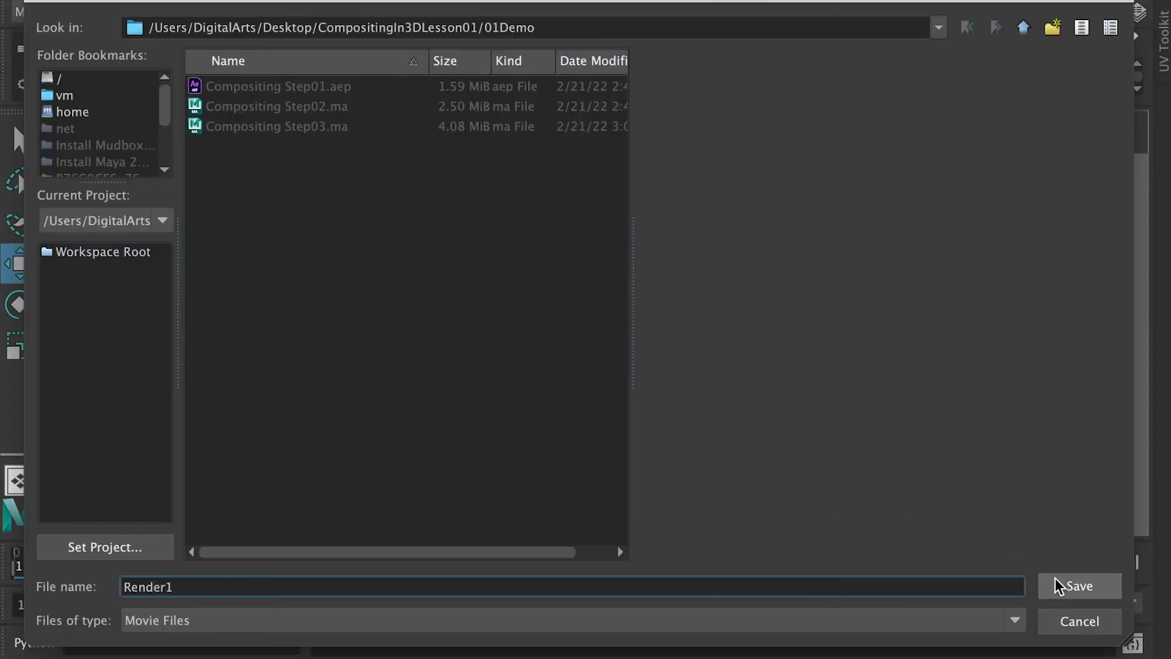
click(1078, 588)
click(492, 546)
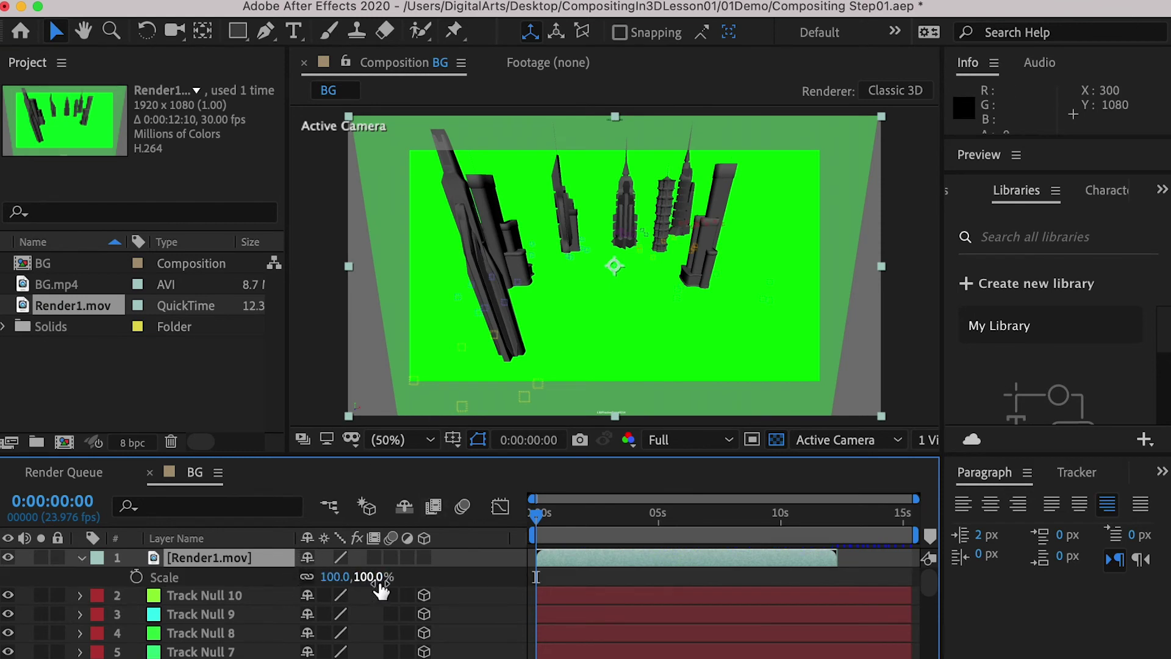
Step: In After Effects, scale the Render1.mov layer to 130% and compare the clip's frame rate with the BG composition's
drag(369, 576, 431, 597)
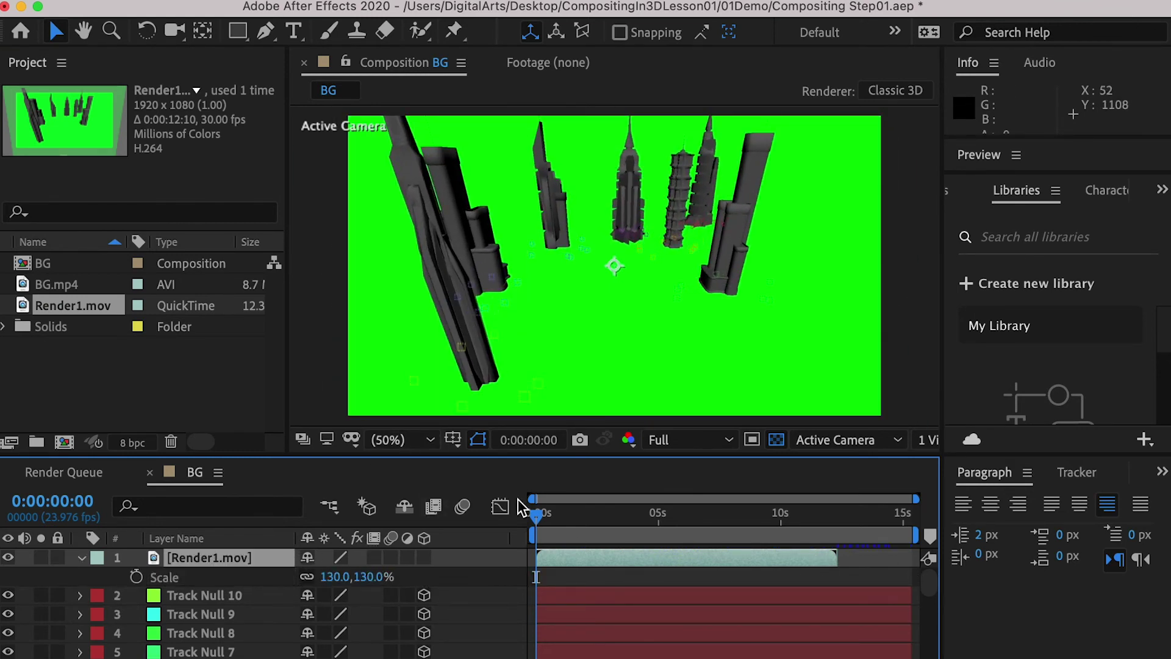
click(73, 308)
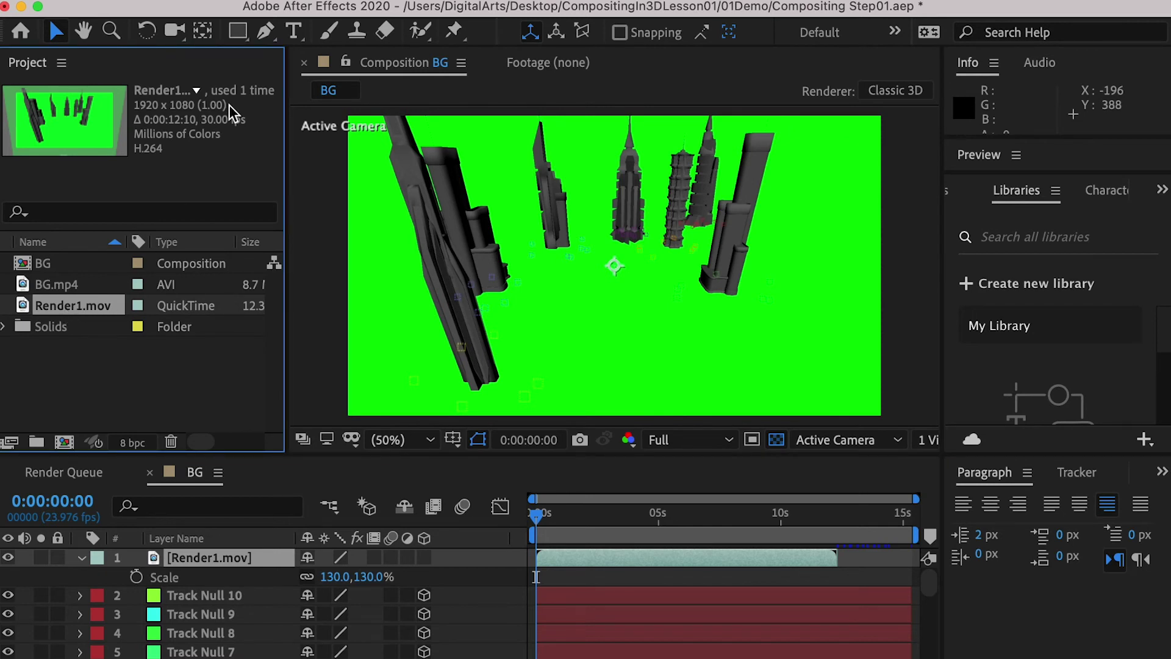
key(Up)
key(Up)
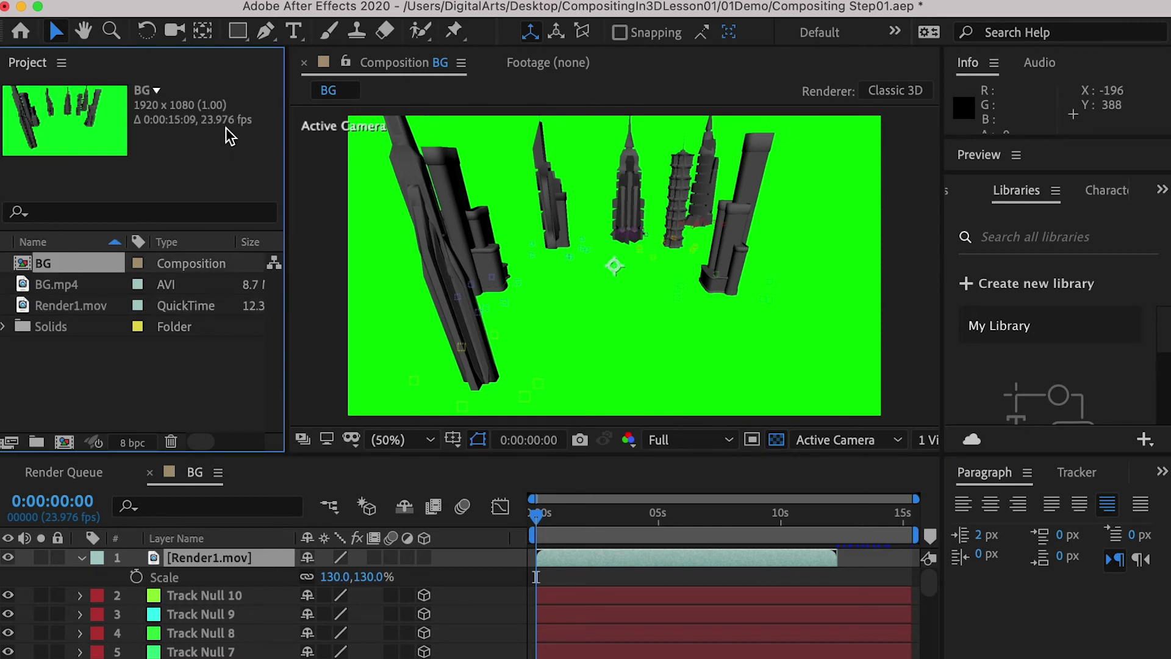
Step: Conform the Render1.mov footage to 23.976 frames per second and extend its layer to the end of the BG composition
click(74, 308)
right_click(82, 310)
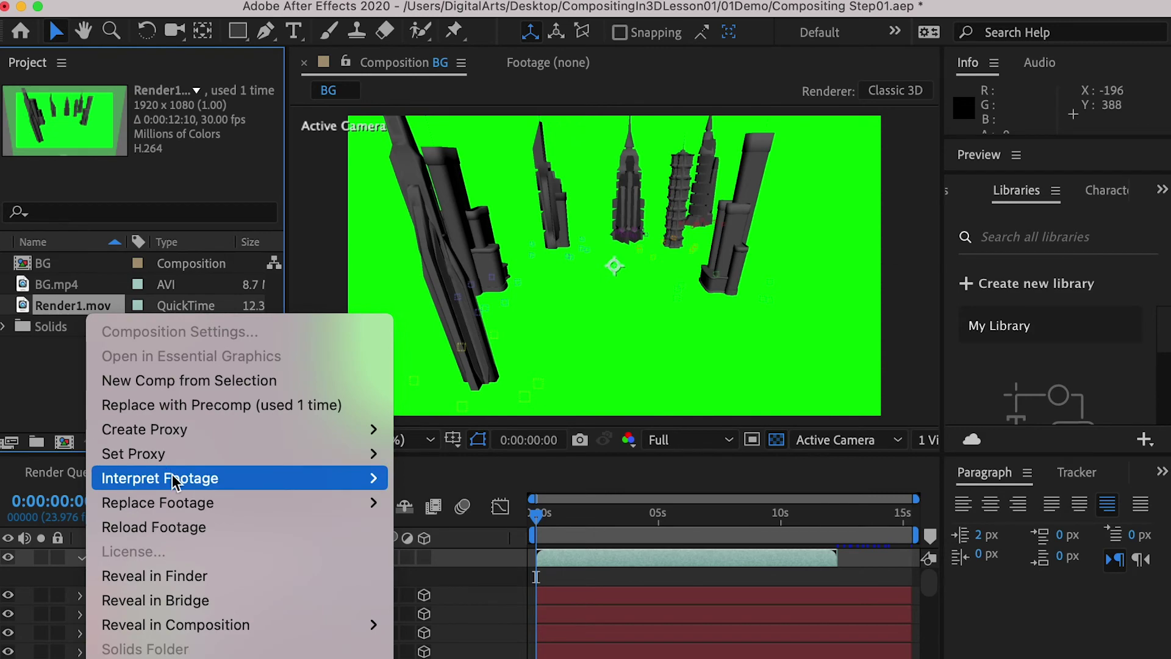
mouse_move(183, 478)
click(437, 479)
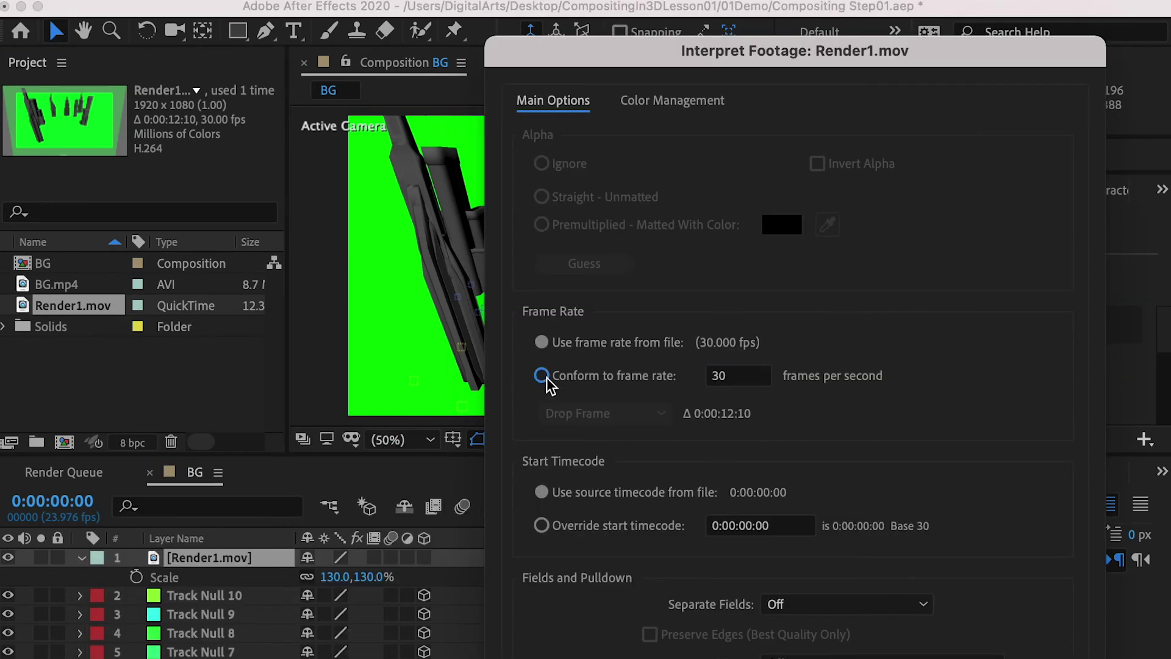
click(667, 374)
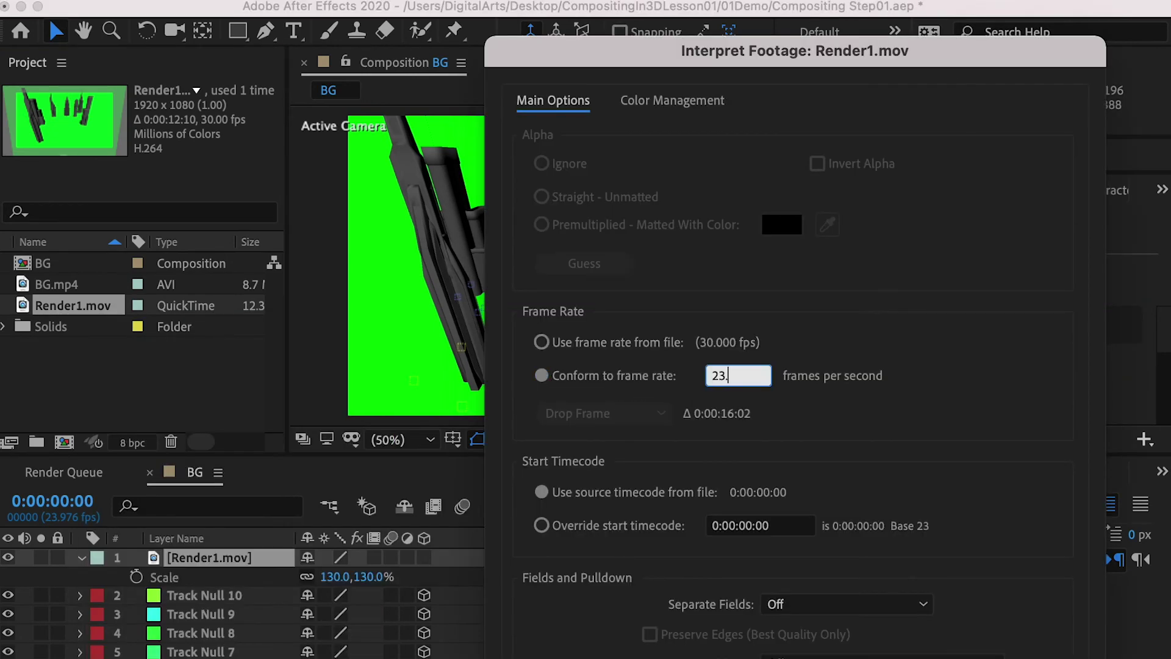
text(23.976)
key(Return)
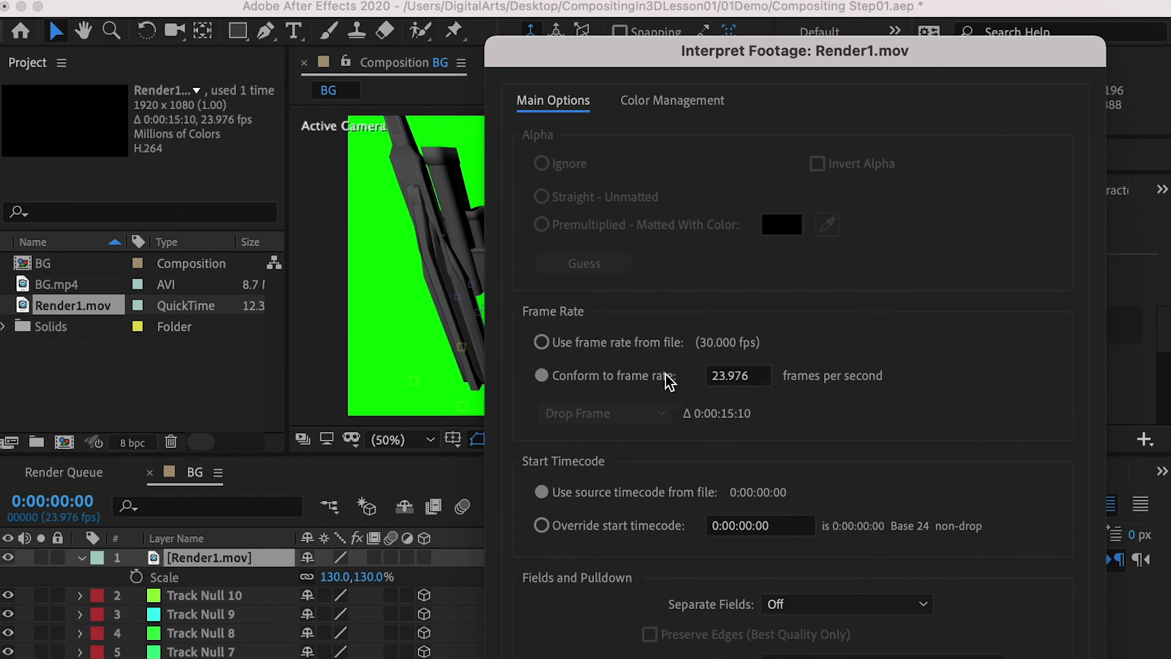
drag(846, 564, 970, 562)
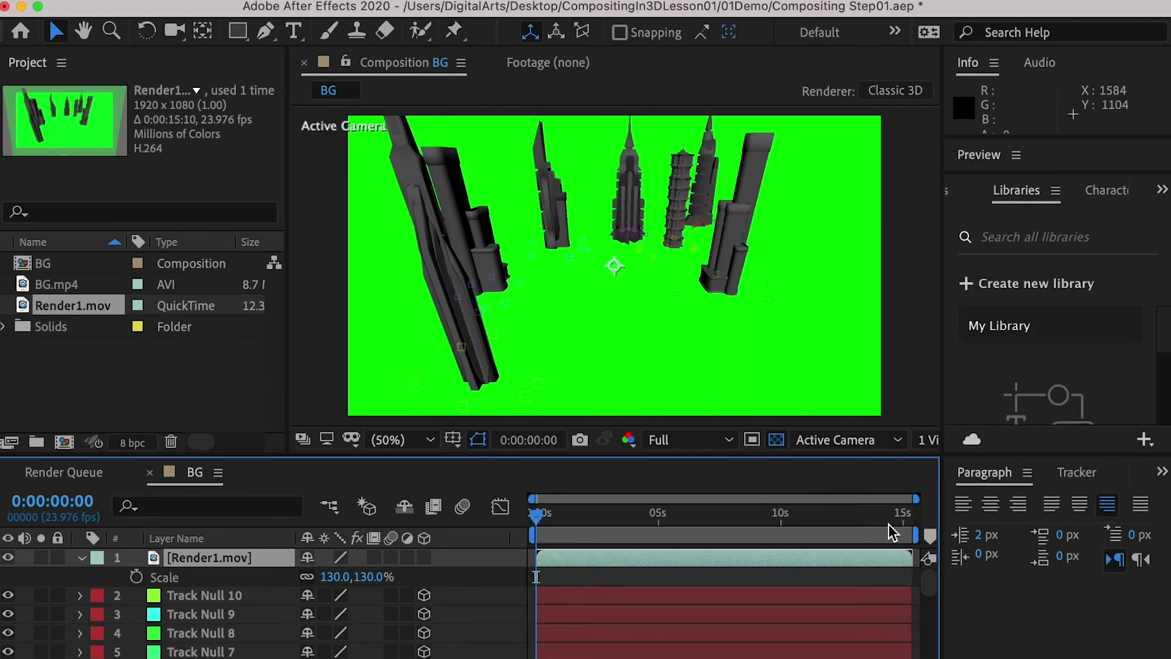
Step: Apply the Keylight (1.2) effect to the Render1.mov layer and sample the green background as its Screen Colour
drag(891, 518, 345, 493)
click(947, 190)
click(1009, 217)
text(keylig)
drag(1039, 318, 234, 564)
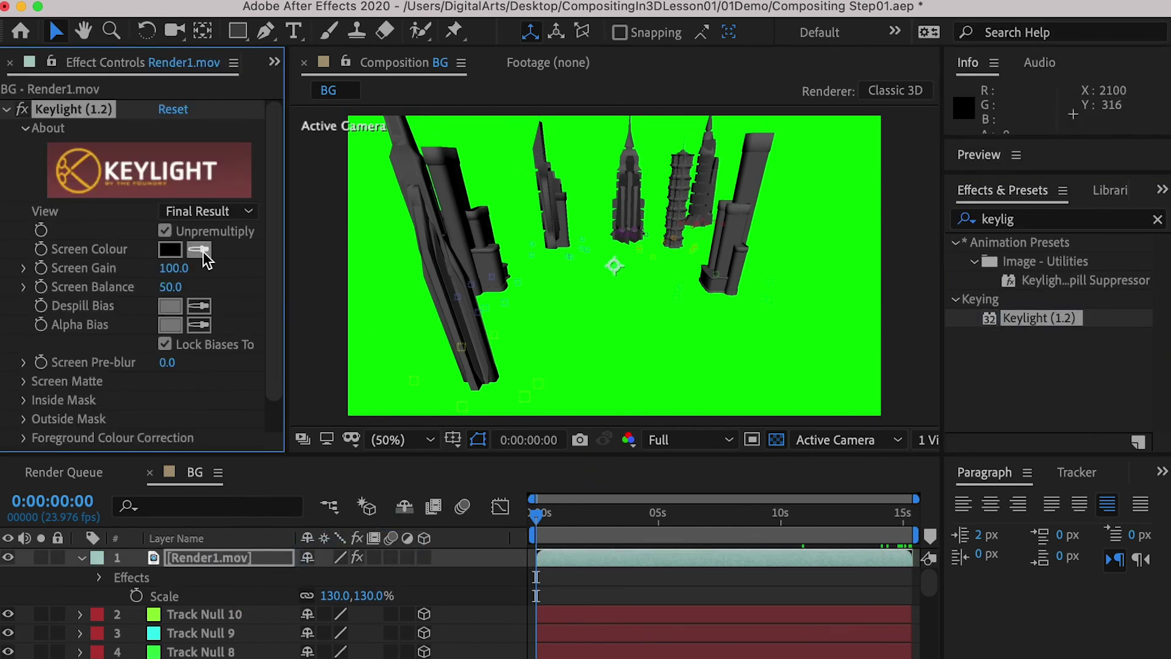
click(396, 271)
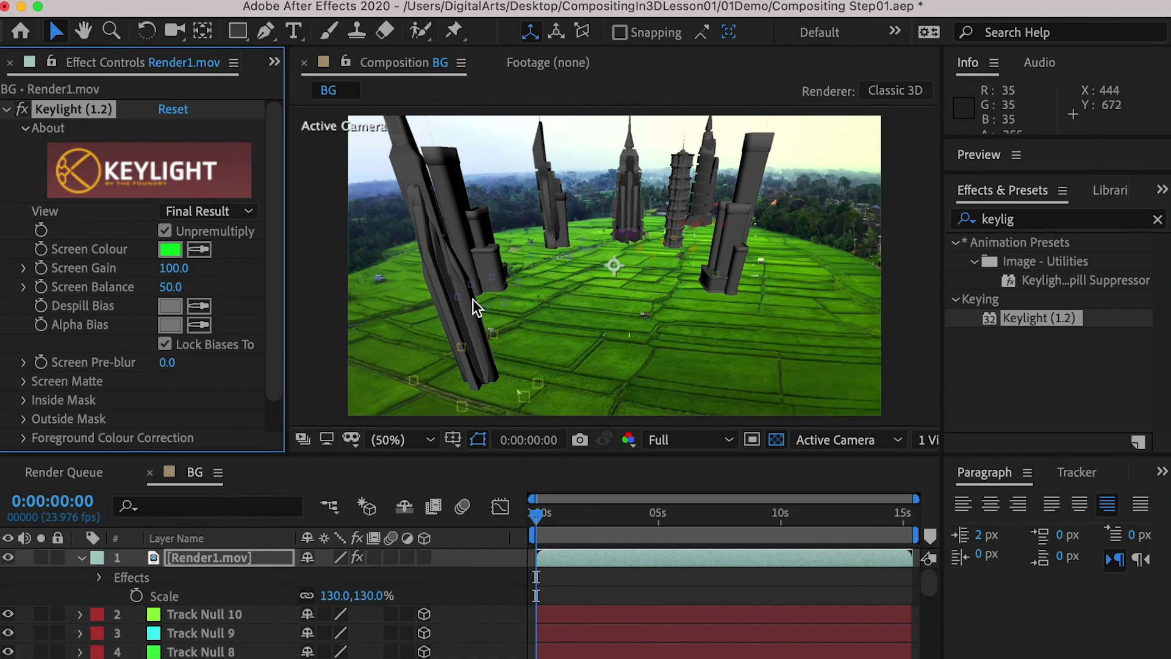